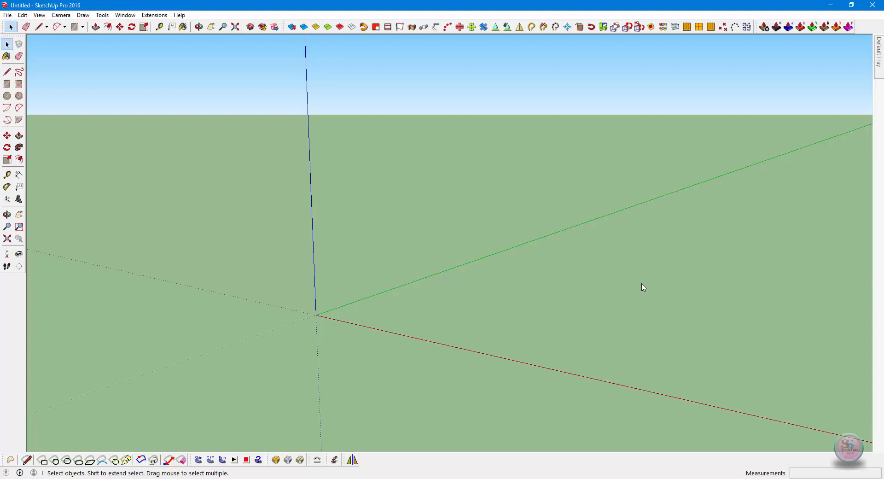
key("alt+Tab")
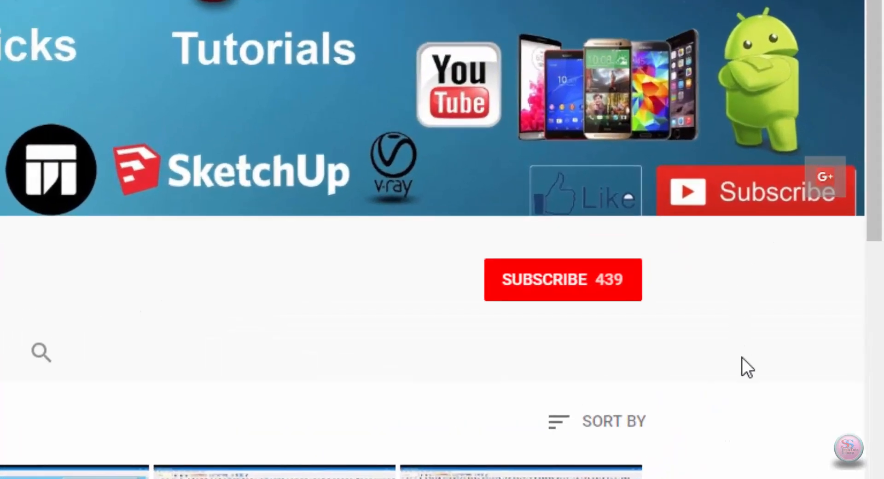
left_click(606, 293)
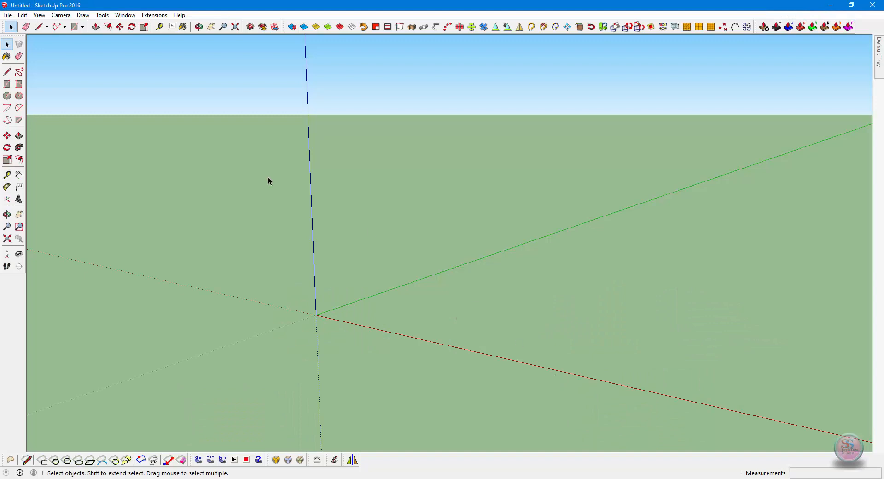
- Display the V-Ray for SketchUp, V-Ray Lights and V-Ray Objects toolbars
left_click(40, 15)
left_click(53, 25)
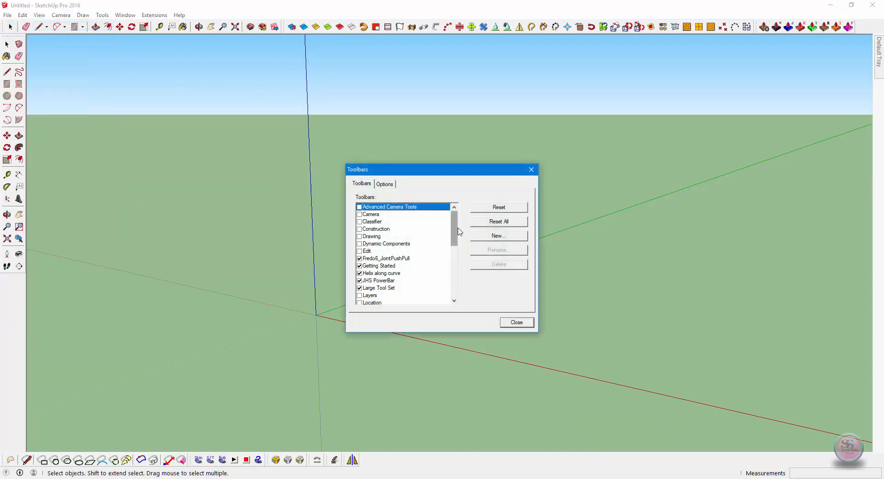
left_click_drag(453, 233, 454, 284)
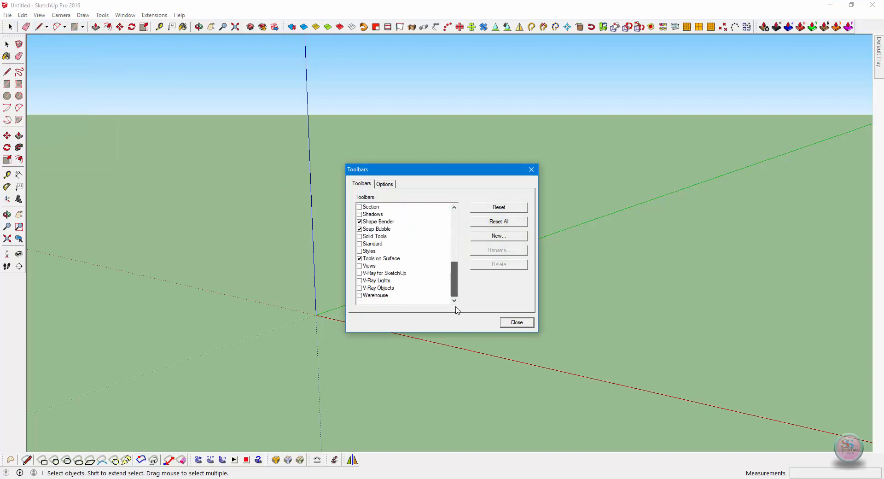
left_click(360, 274)
left_click(359, 280)
left_click(360, 288)
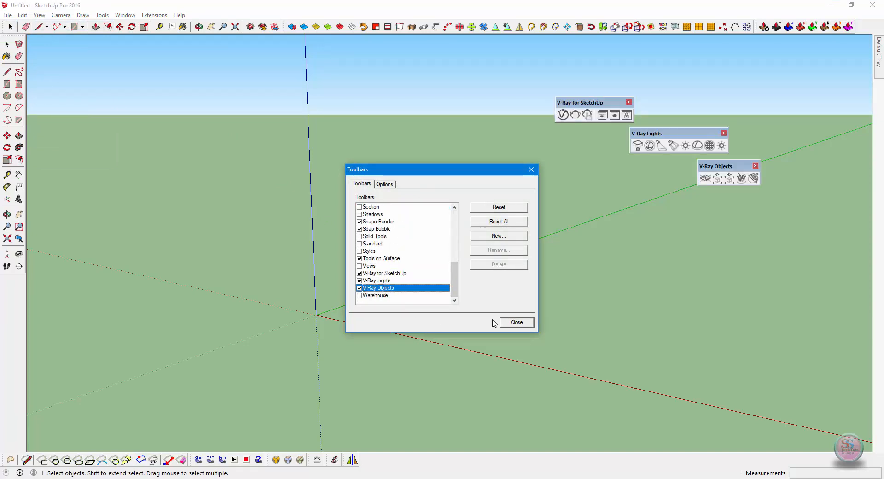
left_click(516, 323)
- Line up the three floating V-Ray toolbars side by side in a row over the drawing area
mouse_move(582, 102)
left_mouse_down()
mouse_move(430, 65)
mouse_move(451, 137)
left_mouse_up()
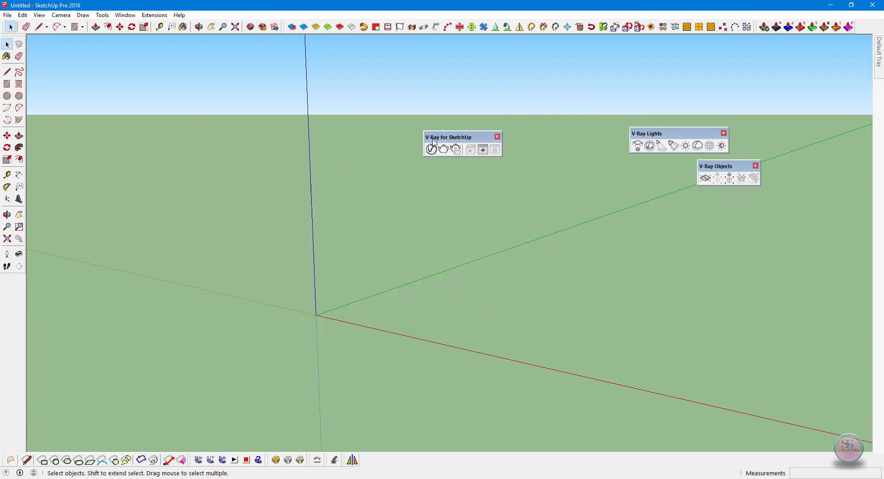
left_click_drag(665, 138, 557, 142)
left_click_drag(737, 168, 661, 138)
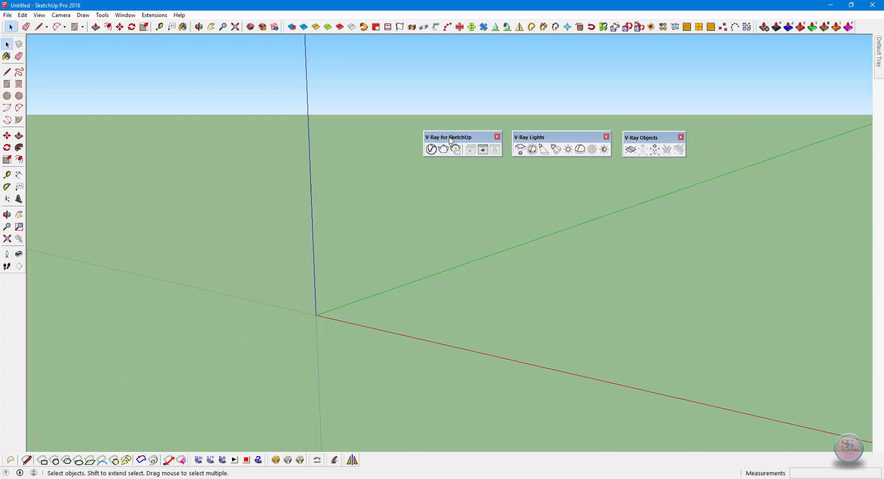
left_click_drag(450, 138, 443, 137)
left_click_drag(543, 142, 538, 139)
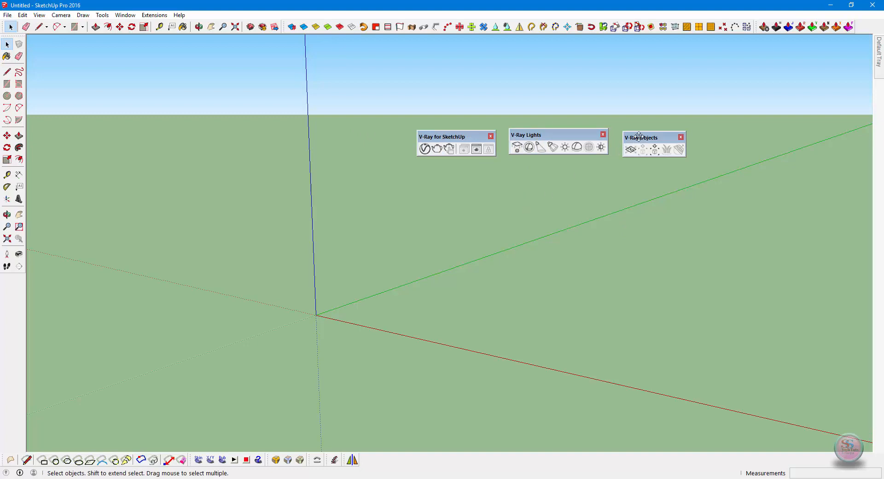
left_click_drag(640, 136, 635, 135)
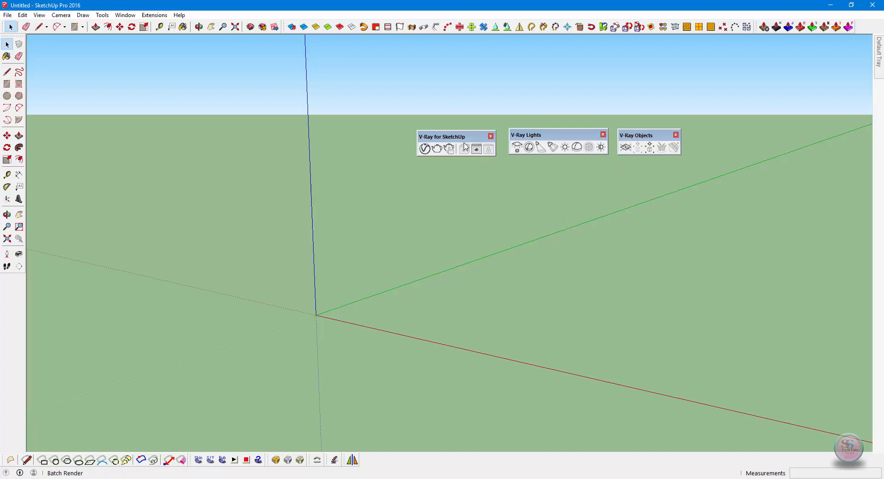
- Stack the three floating V-Ray toolbars one below another, away from the middle of the drawing area
left_click_drag(459, 138, 734, 60)
mouse_move(565, 132)
left_mouse_down()
mouse_move(766, 114)
mouse_move(781, 88)
left_mouse_up()
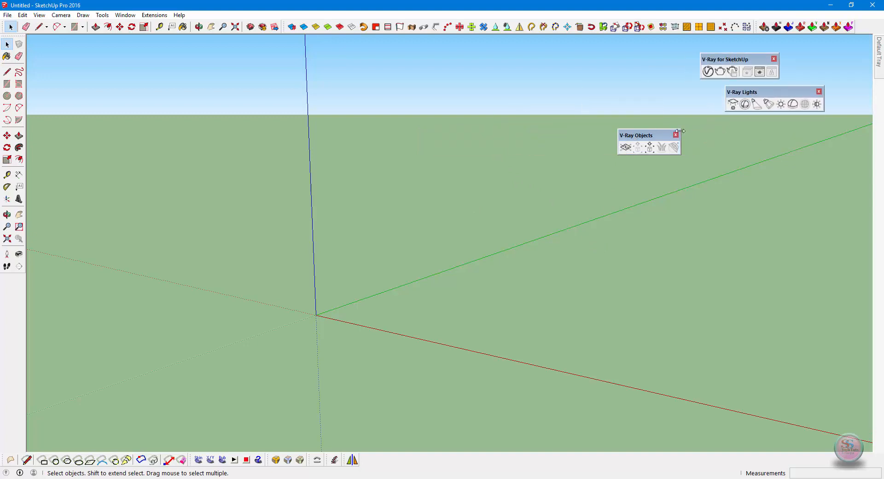
left_click_drag(654, 137, 814, 137)
- Open the model "speed build house 1" from the Documents folder
left_click(7, 14)
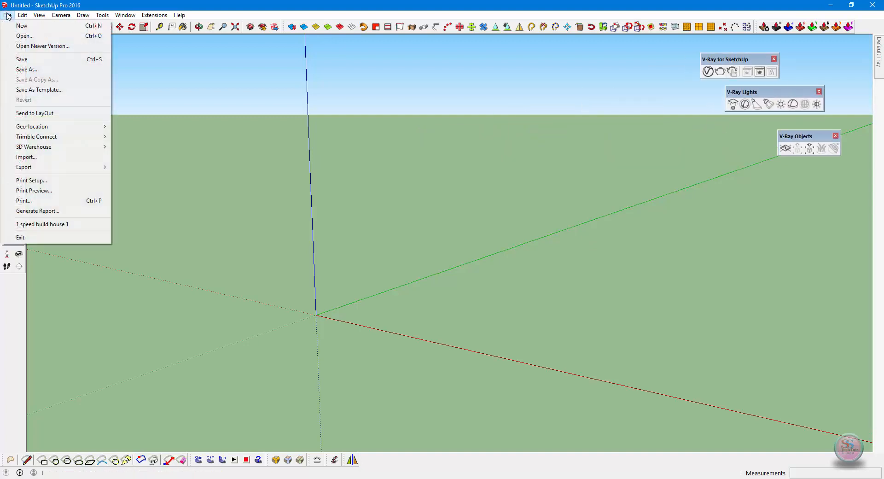
left_click(21, 35)
scroll(233, 194, "down", 4)
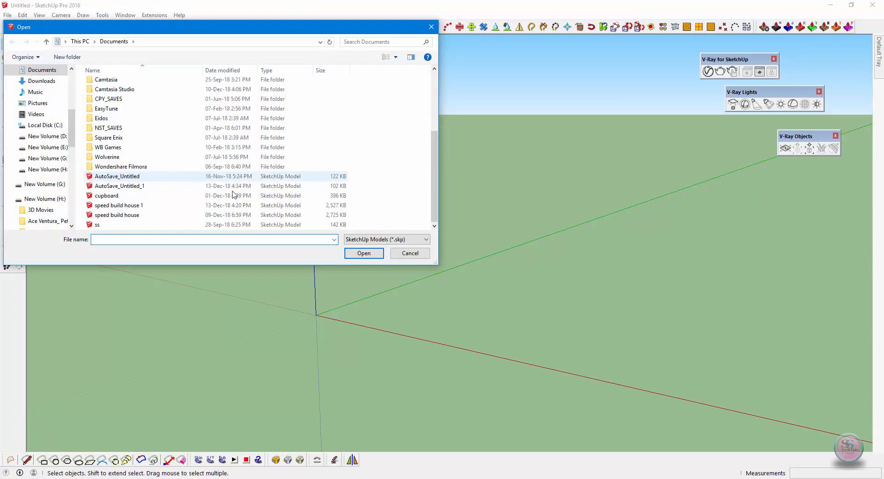
left_click(139, 205)
left_click(347, 253)
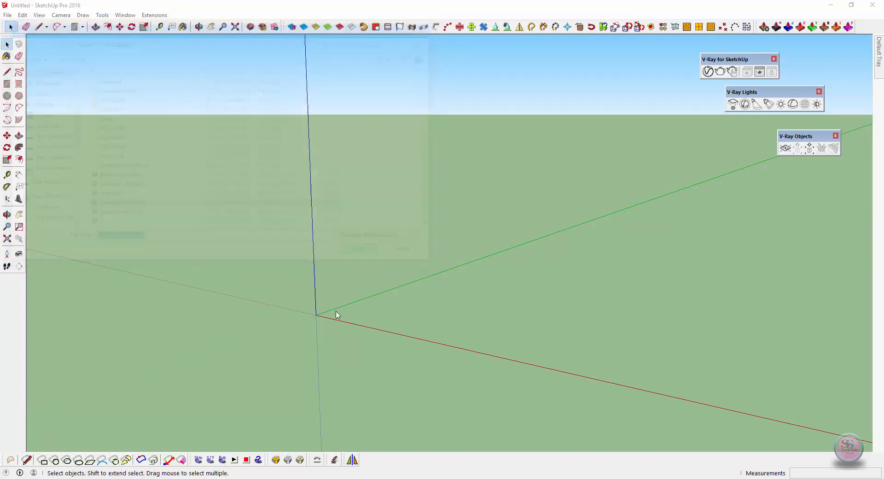
left_click(437, 264)
- Dock the V-Ray toolbars in one row directly beneath the main toolbar
middle_click_drag(536, 363, 535, 355)
mouse_move(742, 62)
left_mouse_down()
mouse_move(322, 60)
mouse_move(118, 48)
mouse_move(94, 28)
mouse_move(99, 37)
mouse_move(37, 43)
left_mouse_up()
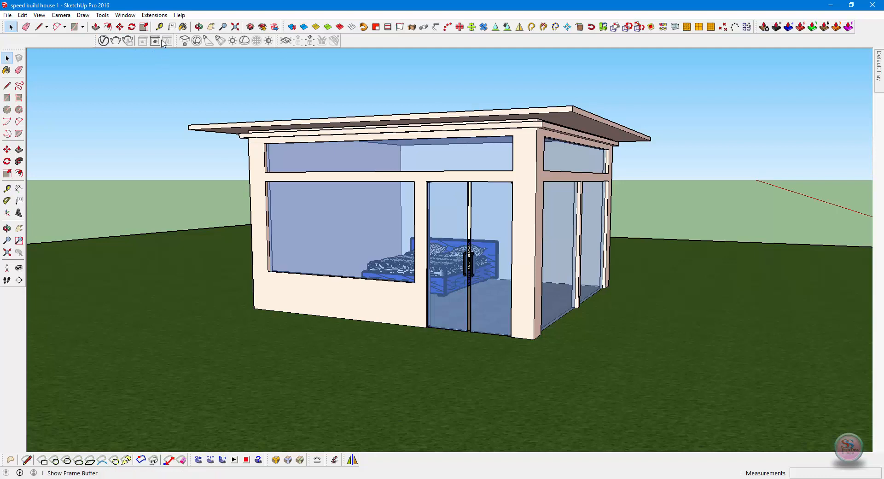
- Open the V-Ray Asset Editor and change the Stacy_Skin material's diffuse color to orange
left_click(104, 41)
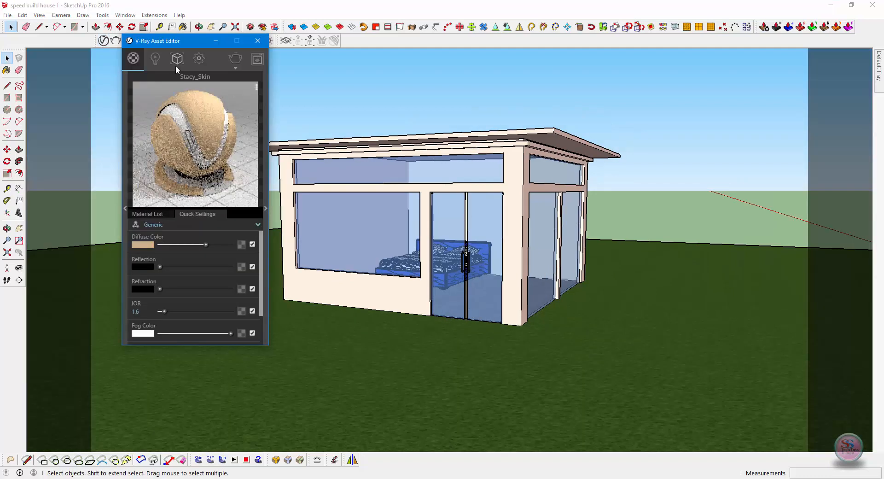
left_click_drag(167, 40, 122, 87)
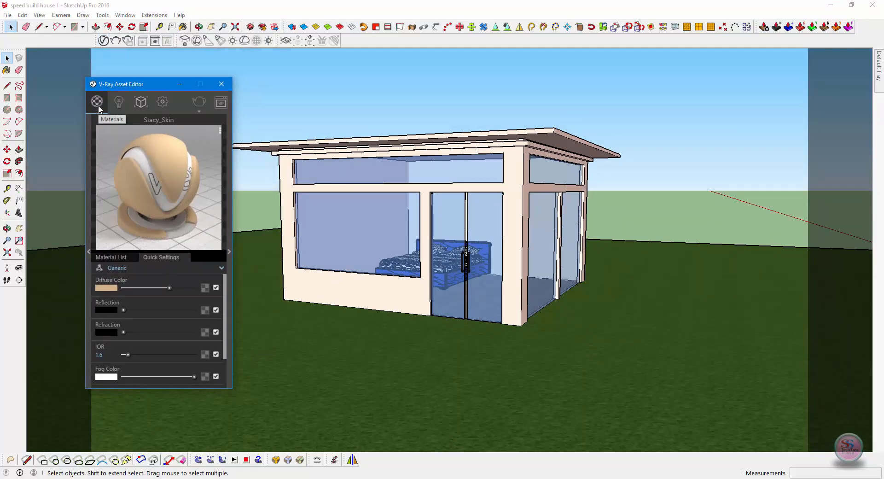
left_click(109, 257)
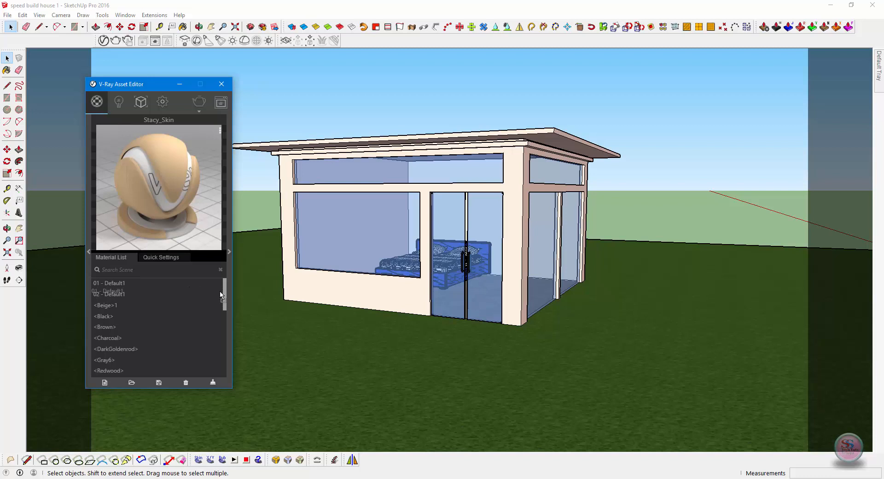
mouse_move(225, 289)
left_mouse_down()
mouse_move(224, 368)
mouse_move(218, 290)
left_mouse_up()
left_click(162, 258)
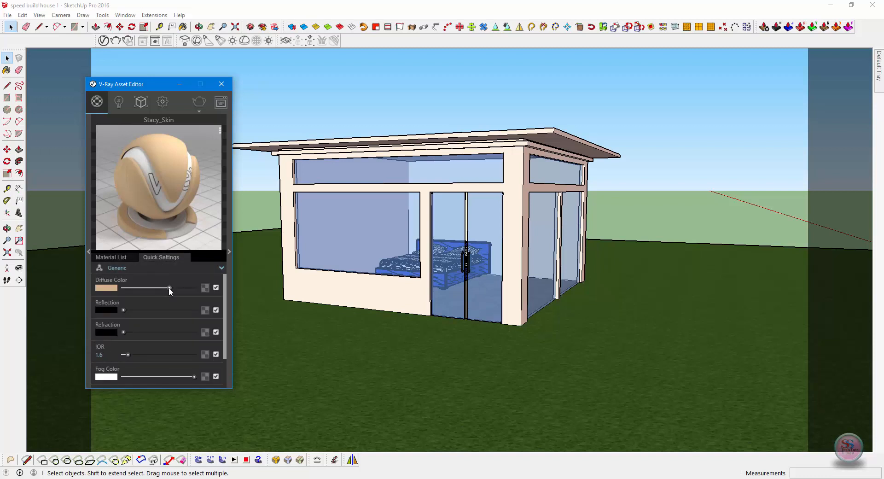
mouse_move(170, 290)
left_mouse_down()
mouse_move(137, 290)
mouse_move(170, 289)
left_mouse_up()
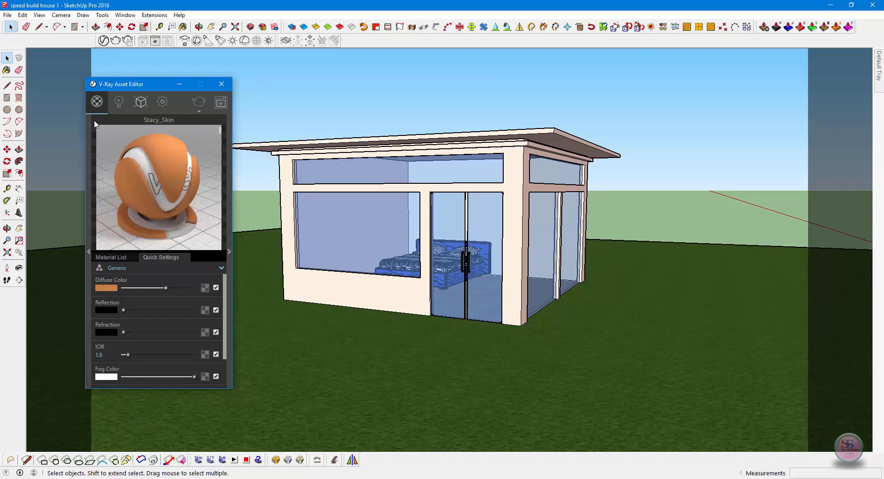
- Examine the Asset Editor's lights and geometry lists and its renderer, camera, render output, environment and material override settings
left_click(119, 102)
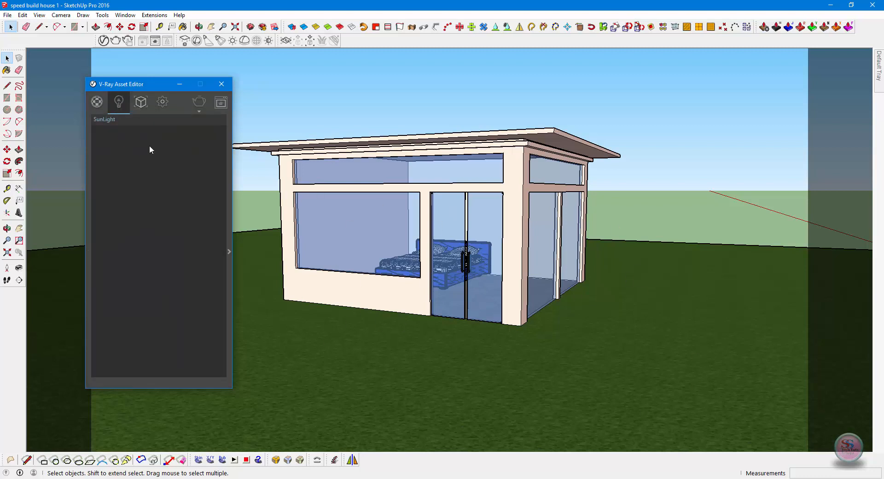
left_click(141, 101)
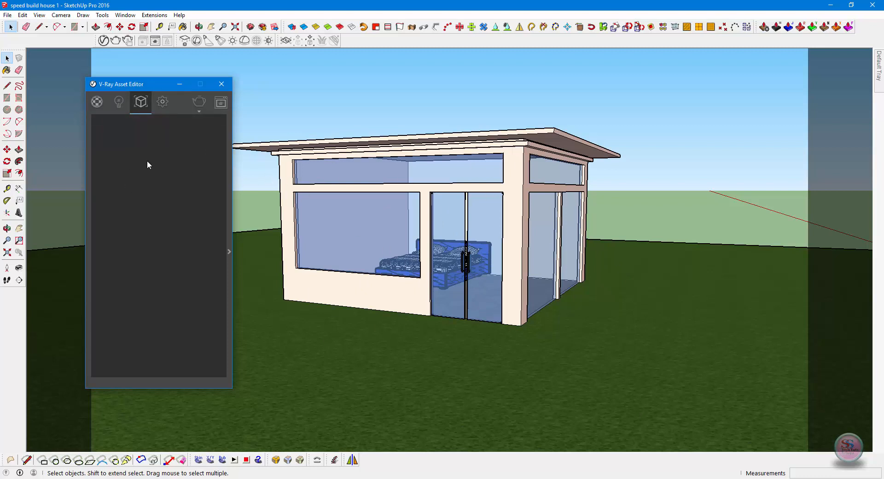
left_click(161, 104)
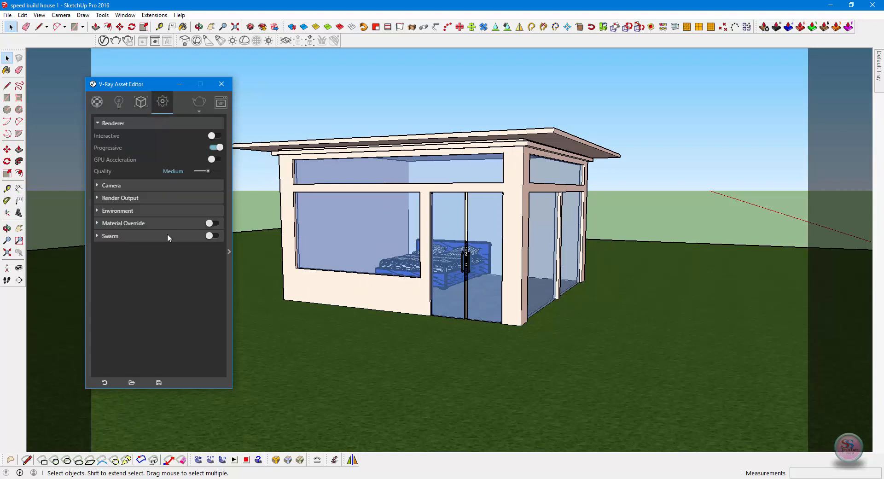
left_click(105, 123)
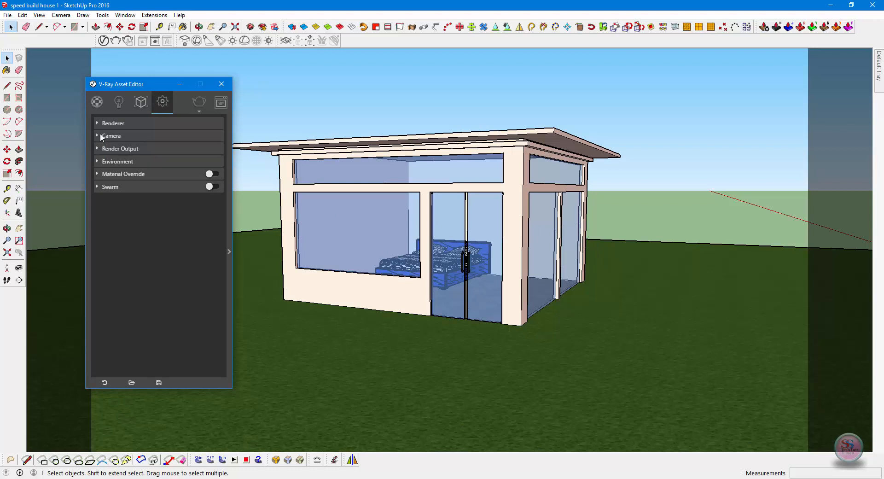
left_click(98, 134)
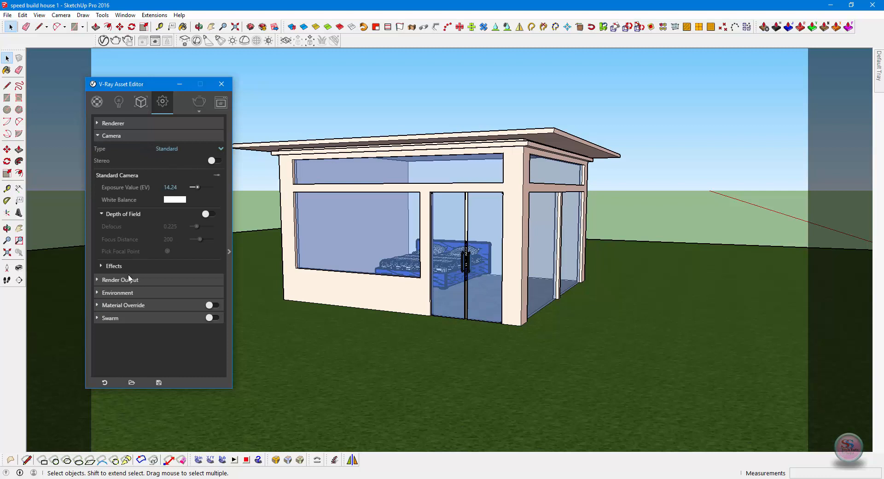
left_click(98, 136)
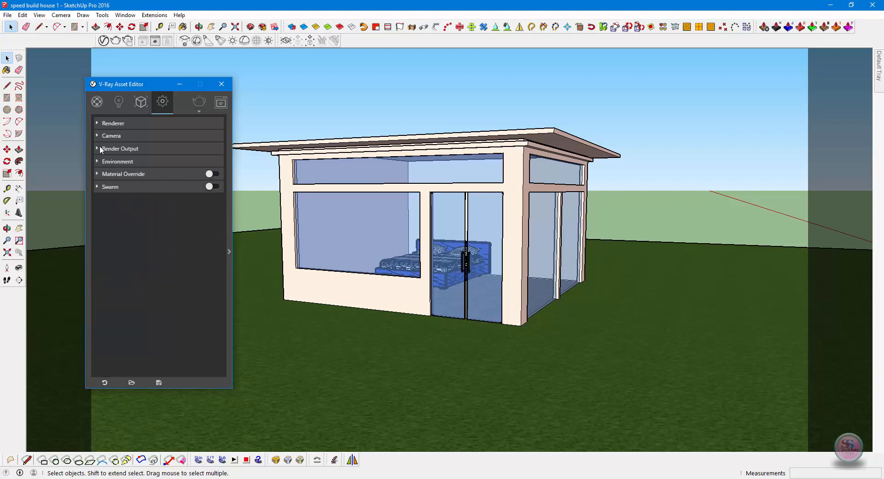
left_click(100, 148)
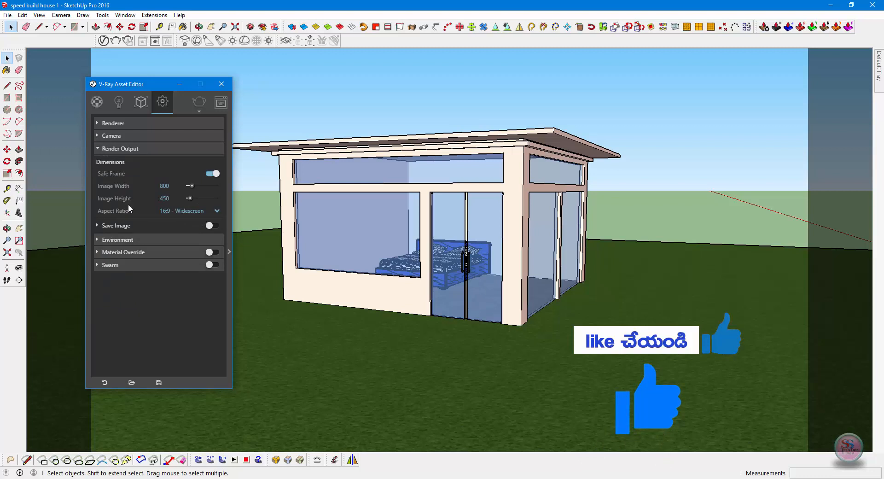
left_click(99, 148)
left_click(108, 161)
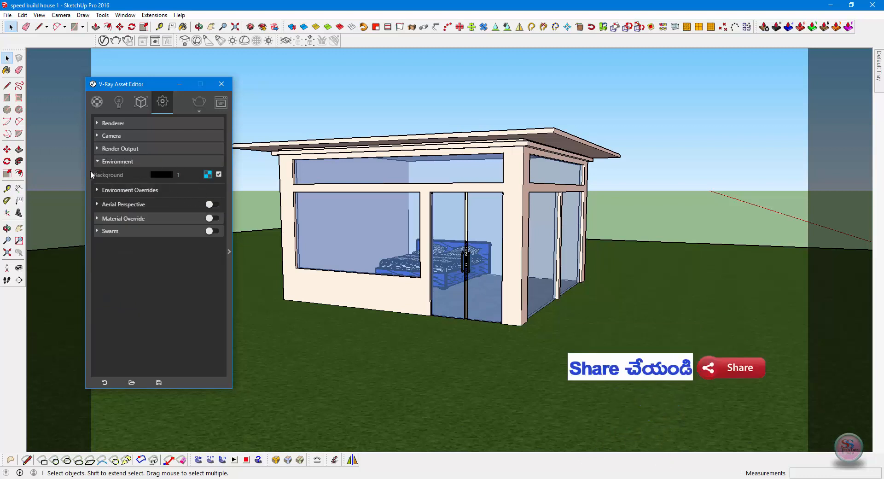
left_click(102, 161)
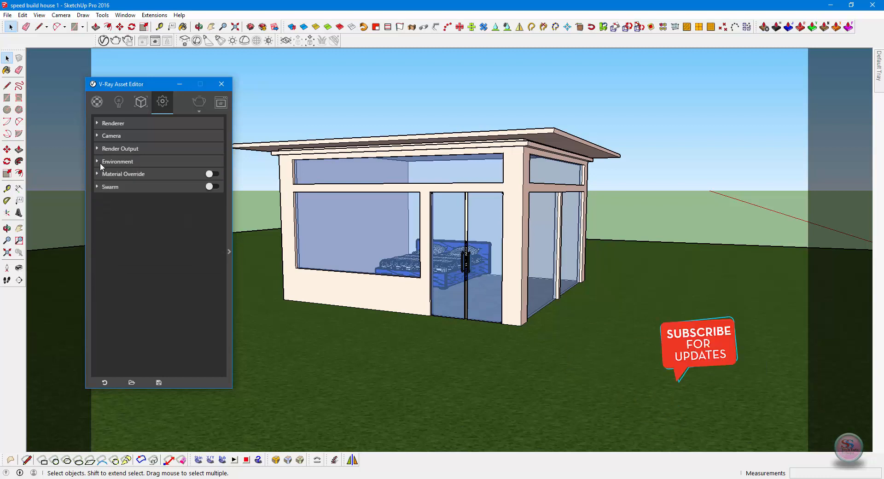
left_click(101, 174)
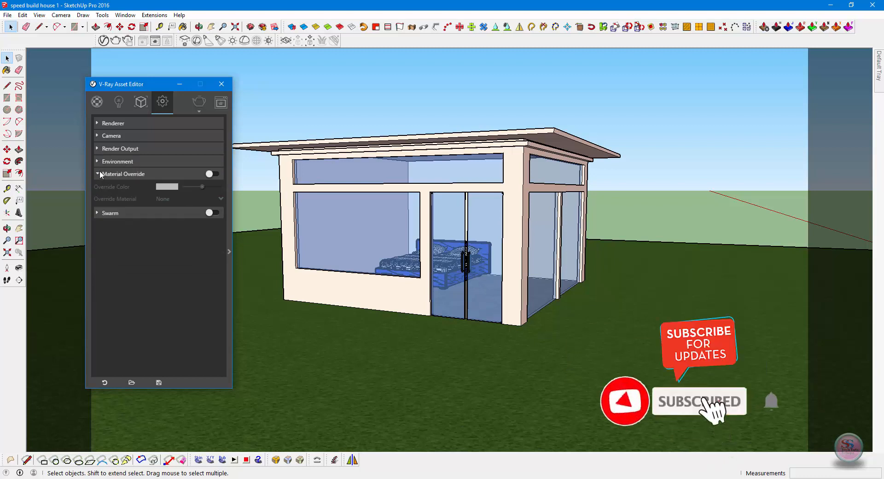
left_click(100, 174)
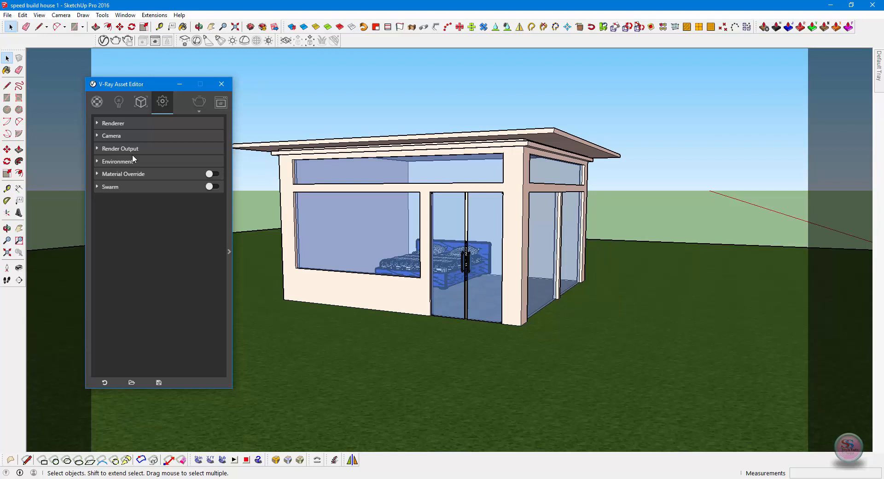
- Review the V-Ray renderer and camera settings once more and check the available render launch options
left_click(116, 127)
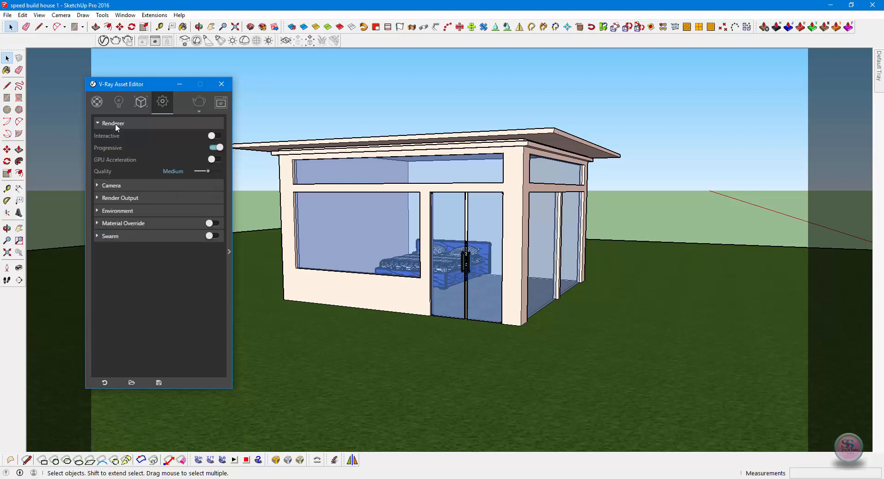
left_click(101, 122)
left_click(97, 136)
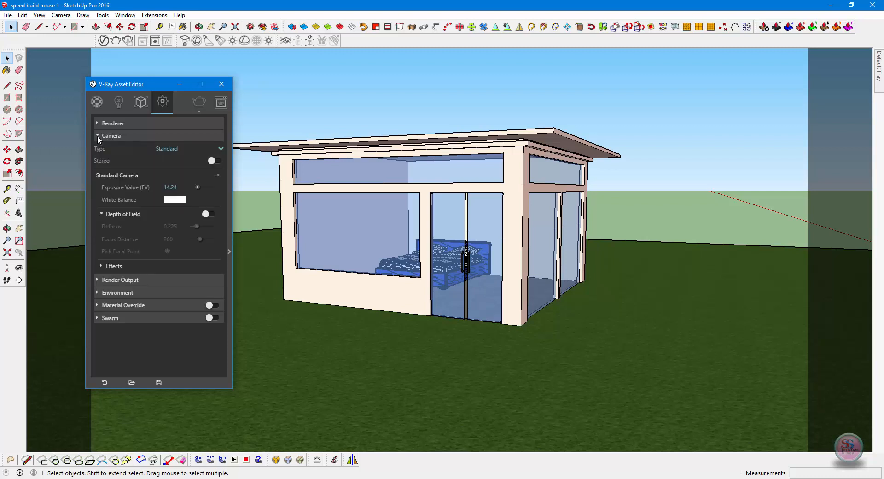
left_click(97, 135)
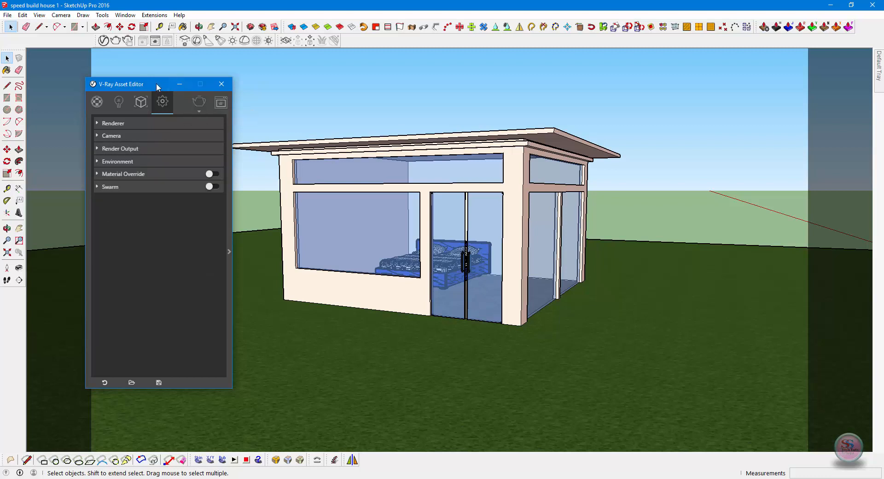
left_click(201, 112)
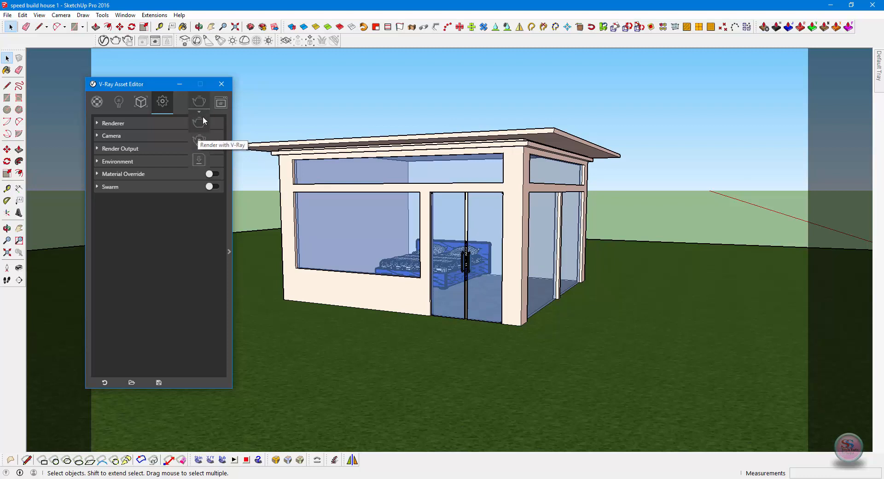
left_click(198, 112)
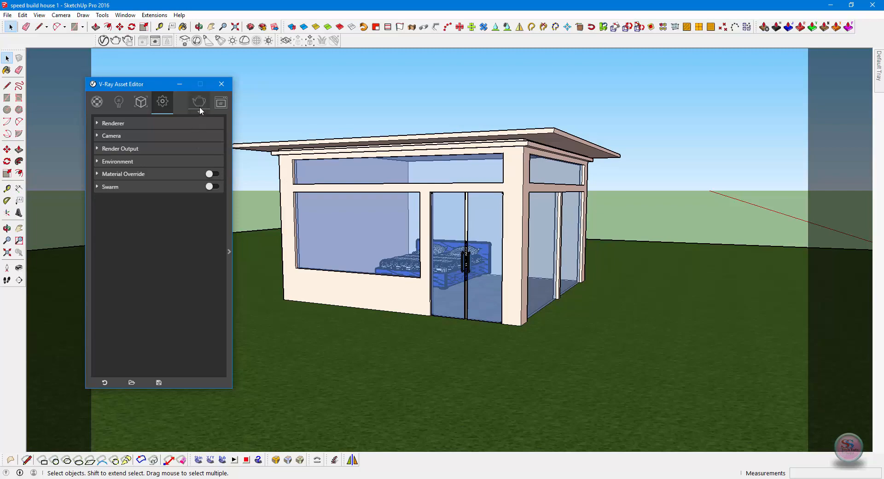
- Render the current view of the house with V-Ray and arrange the render windows clear of each other
left_click_drag(153, 82, 119, 77)
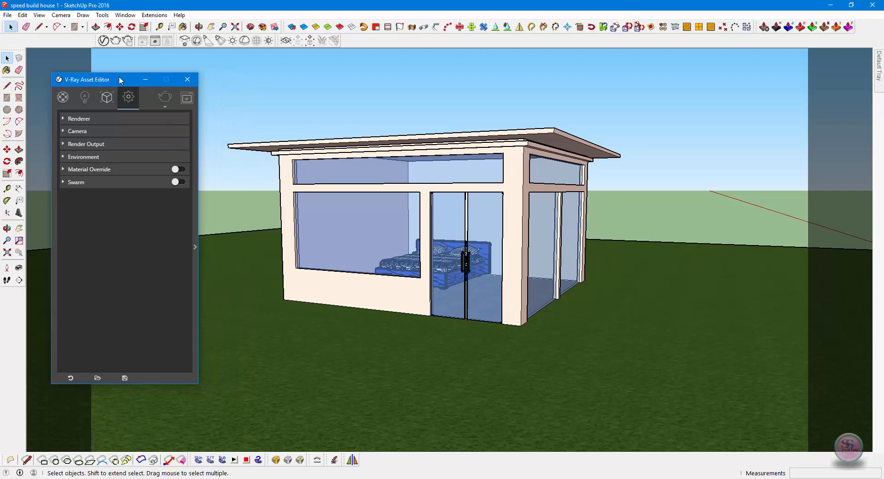
left_click(160, 99)
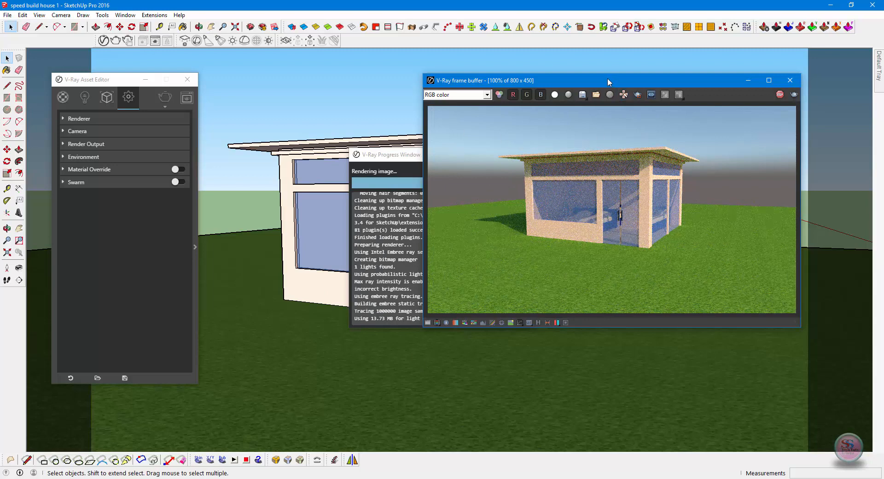
left_click_drag(608, 81, 657, 69)
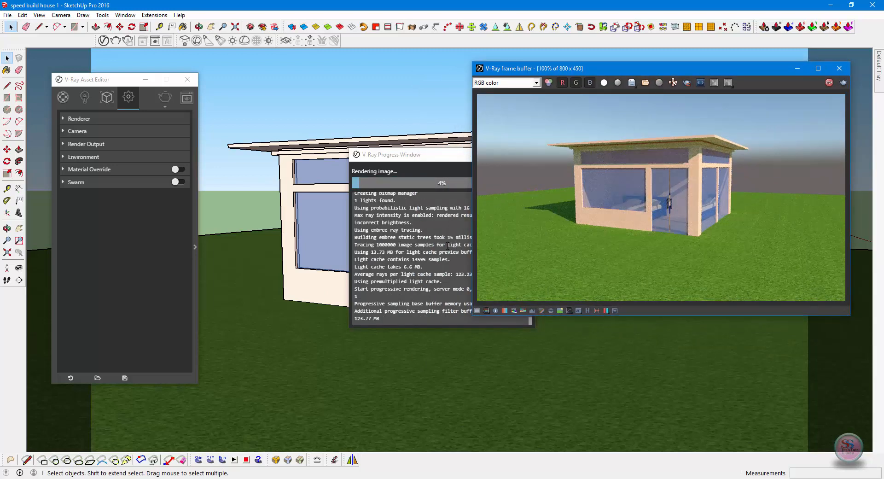
left_click_drag(413, 159, 259, 306)
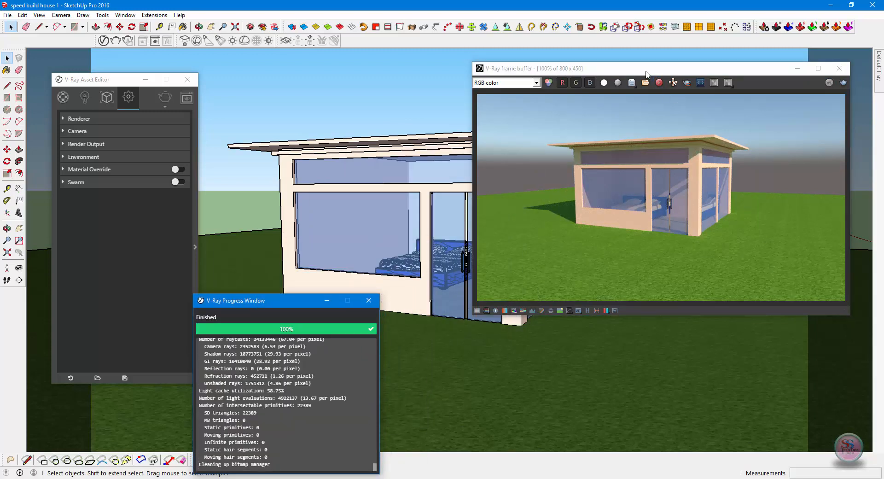
- Maximize the V-Ray frame buffer and inspect the finished house render at different zoom levels
left_click_drag(645, 70, 598, 76)
left_click(773, 75)
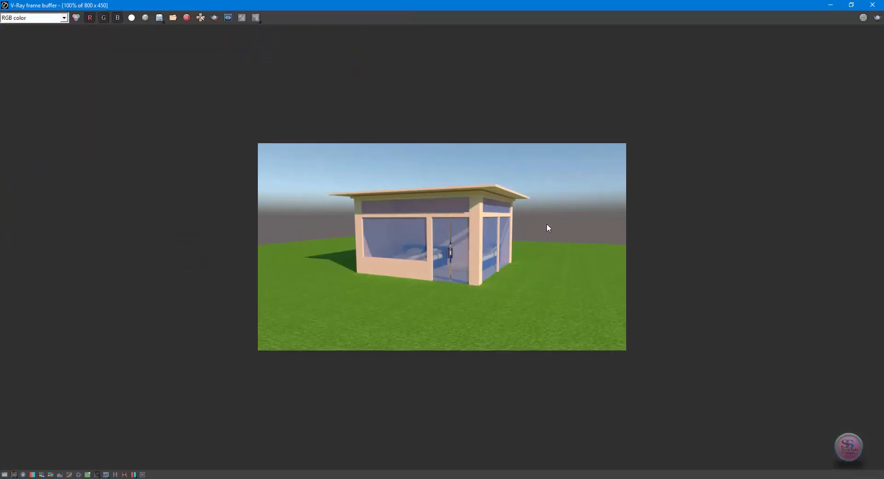
scroll(532, 227, "up", 5)
scroll(532, 227, "down", 8)
scroll(532, 228, "up", 4)
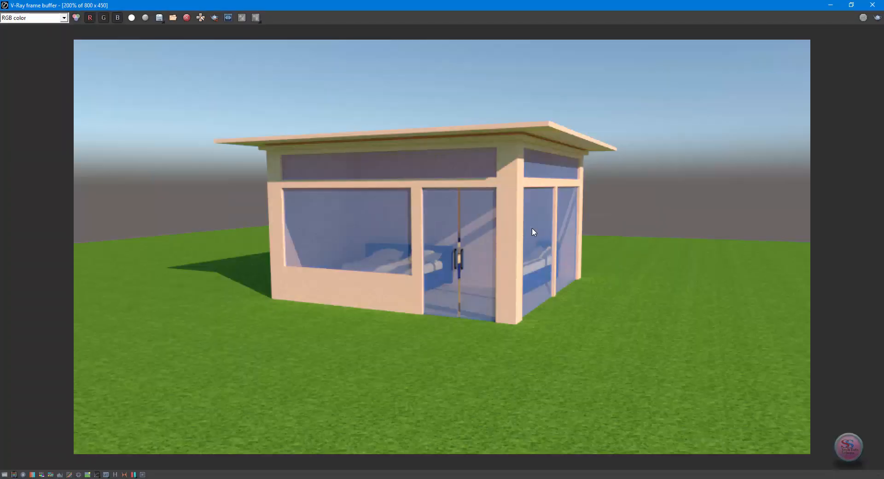
scroll(532, 228, "down", 2)
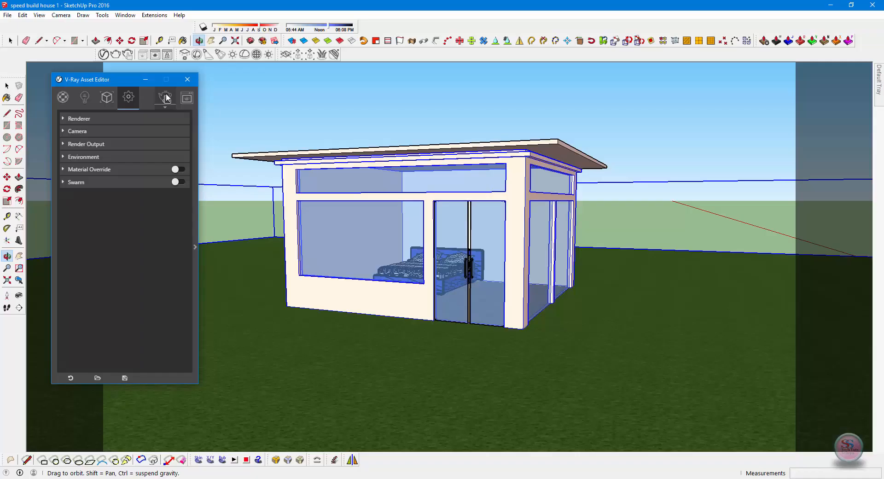
- Start an interactive V-Ray render and orbit around the house to update the live preview from several angles
left_click(165, 97)
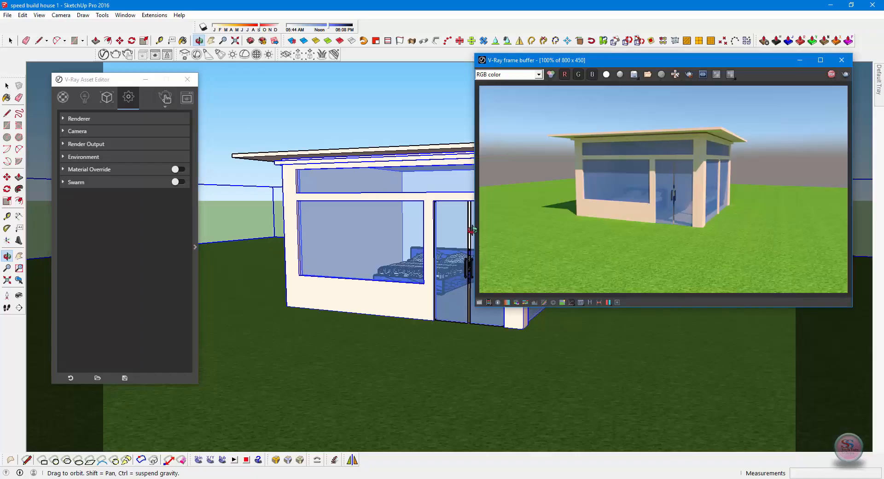
left_click_drag(639, 63, 658, 76)
left_click_drag(450, 379, 435, 377)
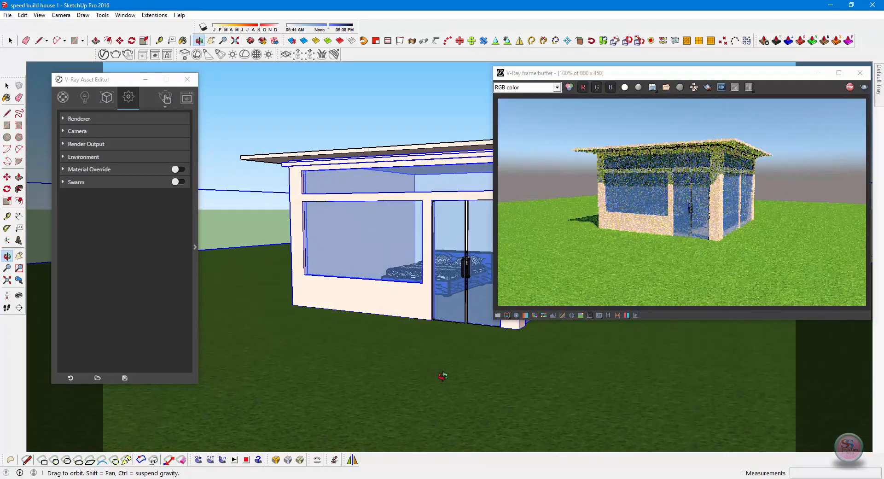
mouse_move(368, 379)
left_mouse_down()
mouse_move(354, 383)
mouse_move(363, 388)
left_mouse_up()
left_click(624, 195)
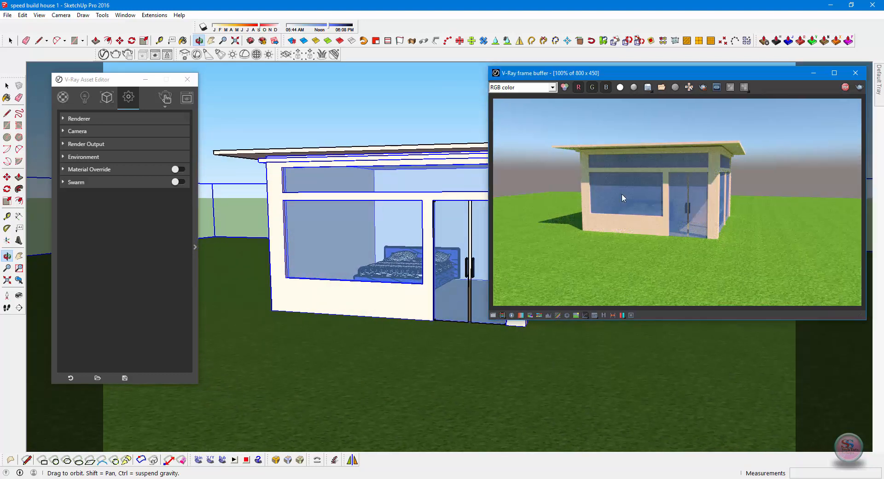
left_click(579, 353)
left_click_drag(579, 353, 479, 380)
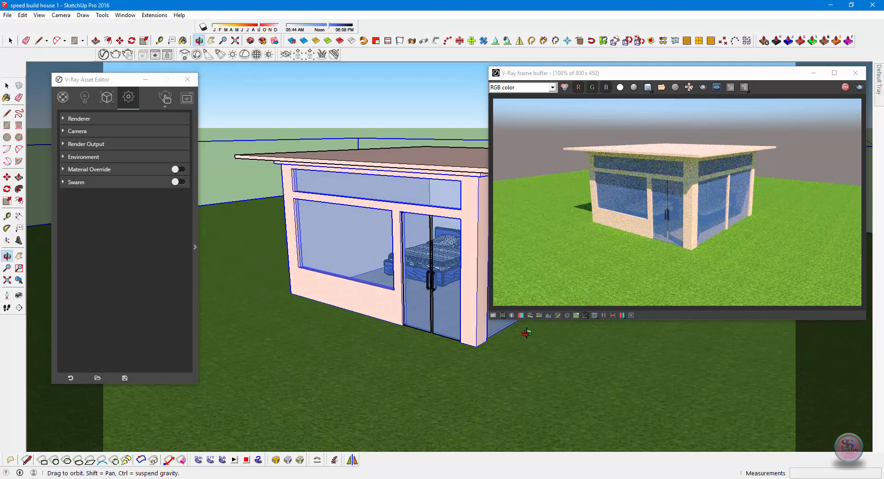
- Hide the Shadows toolbar and show it again
right_click(425, 54)
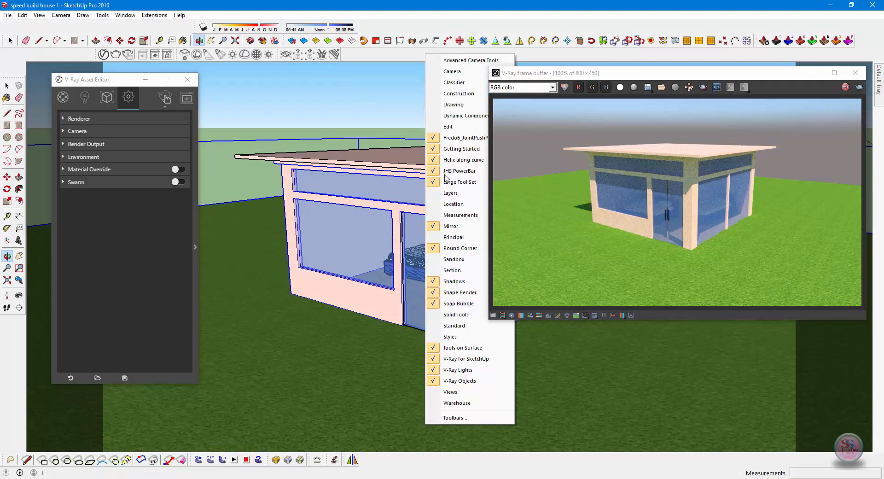
left_click(457, 282)
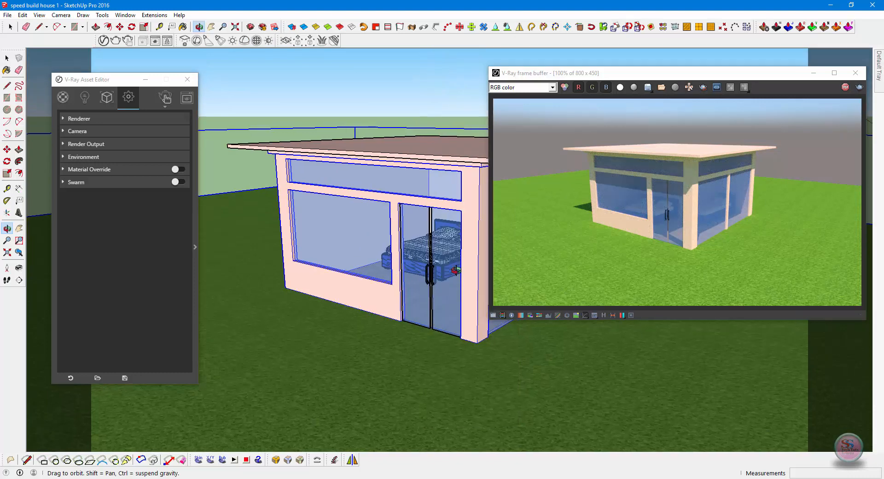
right_click(414, 41)
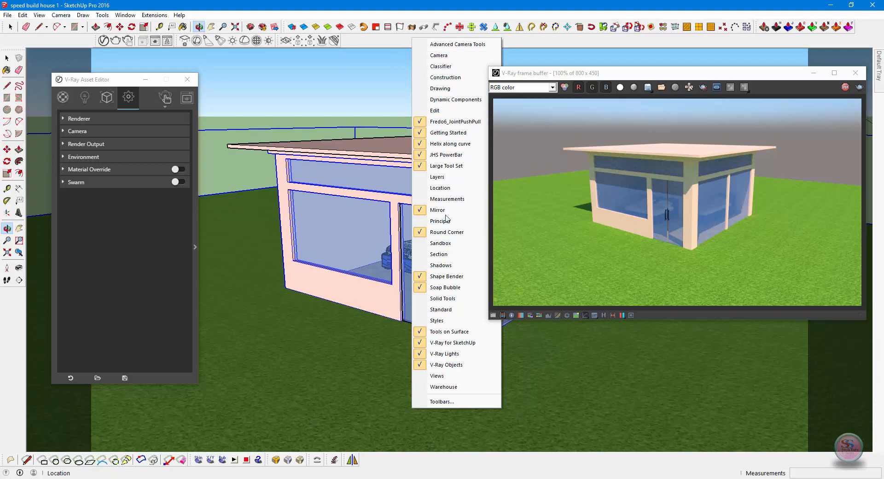
left_click(443, 265)
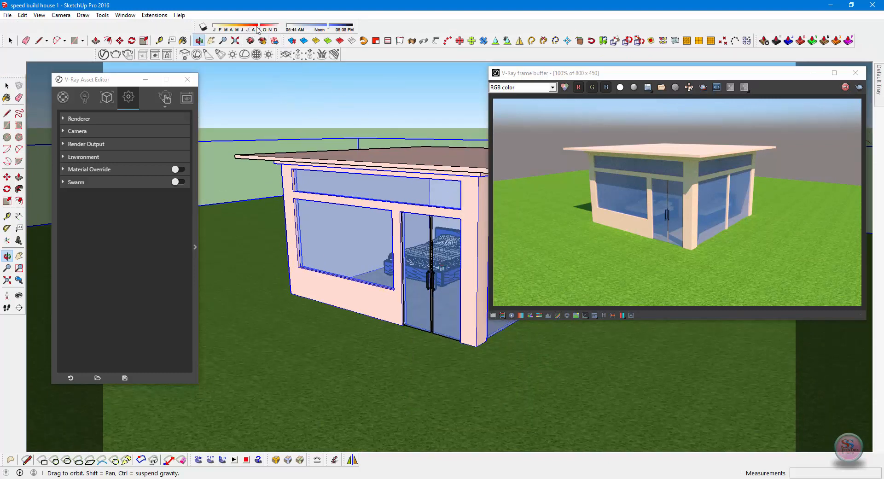
- Shift the shadow date to around midsummer and the shadow time to before noon
left_click_drag(256, 31, 246, 29)
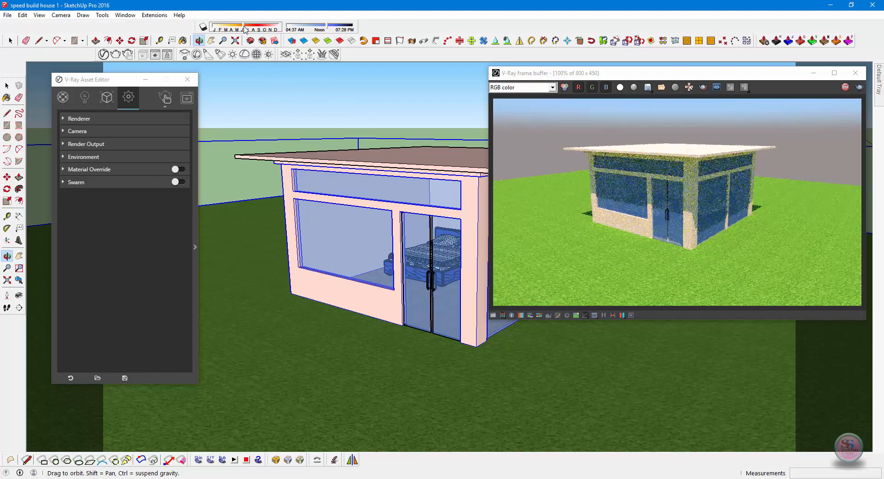
left_click_drag(246, 29, 245, 31)
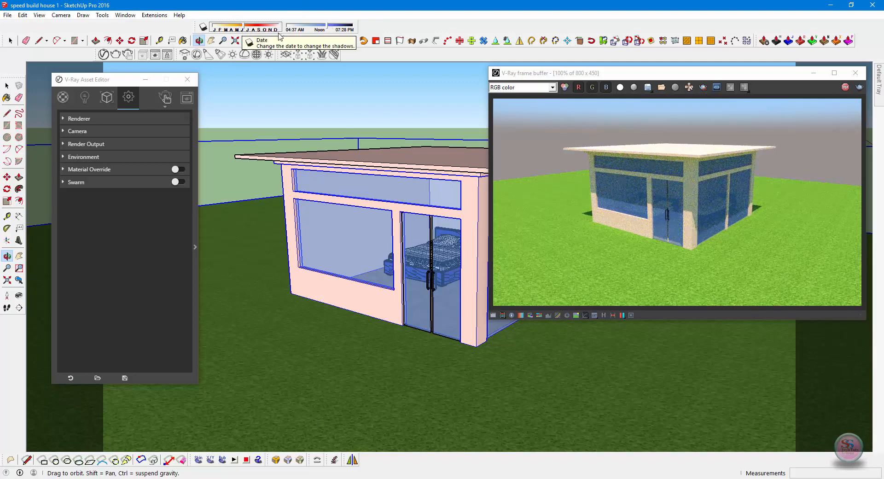
left_click_drag(327, 30, 310, 30)
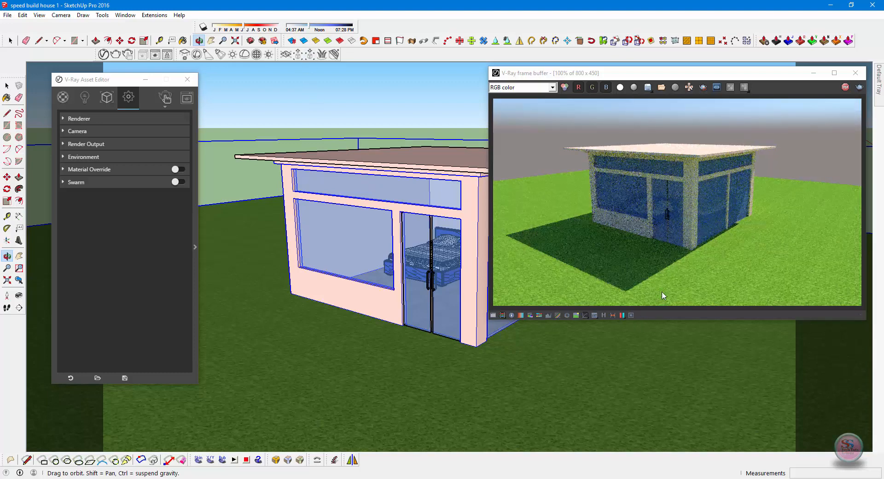
- Orbit to the house's glazed corner and turn on shadows in the model view to compare them with the render
mouse_move(497, 369)
left_mouse_down()
mouse_move(460, 359)
mouse_move(517, 367)
mouse_move(489, 373)
left_mouse_up()
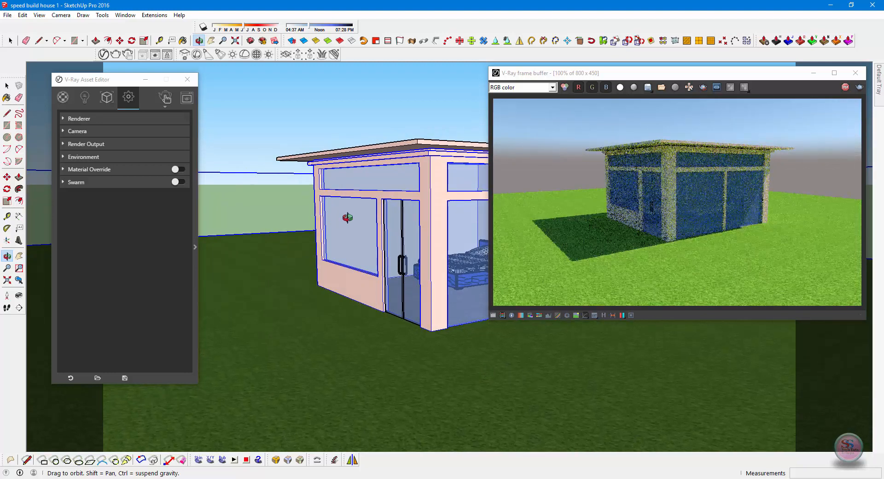
left_click(203, 27)
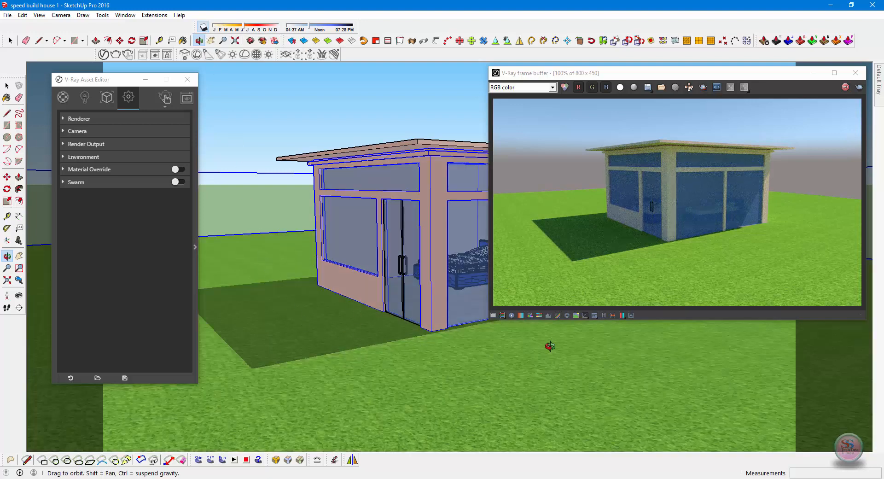
left_click_drag(502, 379, 450, 339)
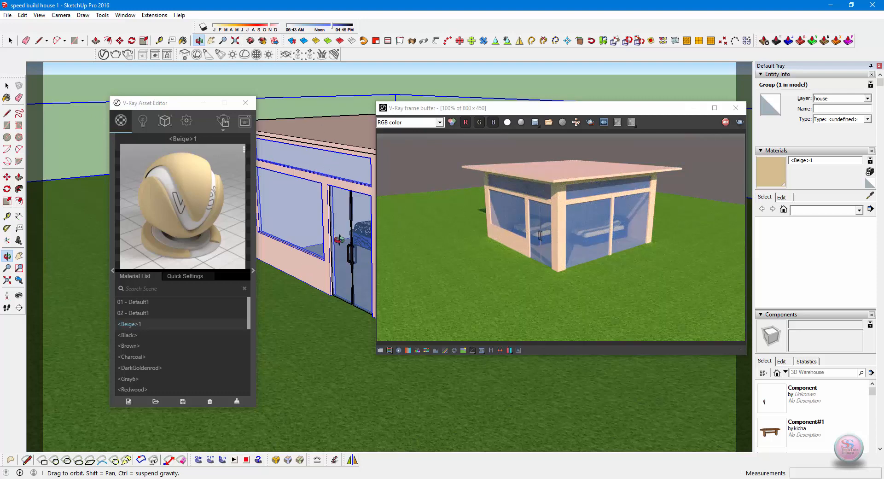
- Sample the Color B01 material from the house's front wall with the Paint Bucket
key("space")
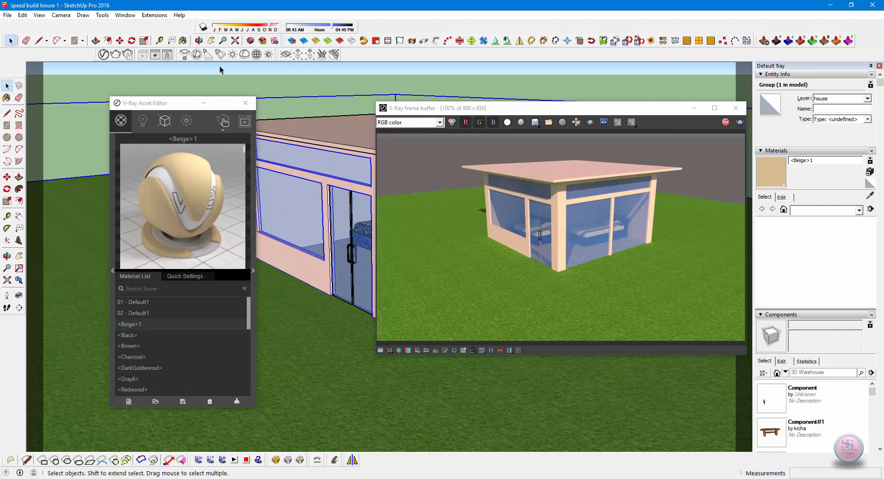
left_click(182, 40)
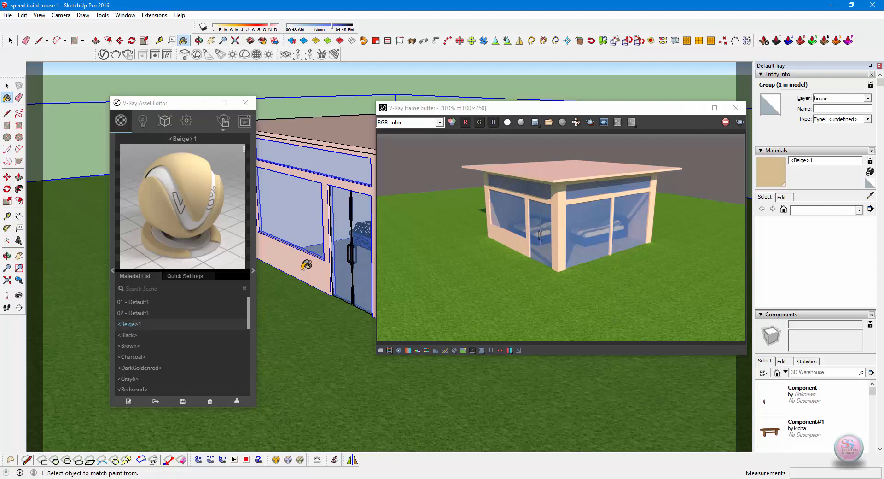
left_click(306, 264, "alt")
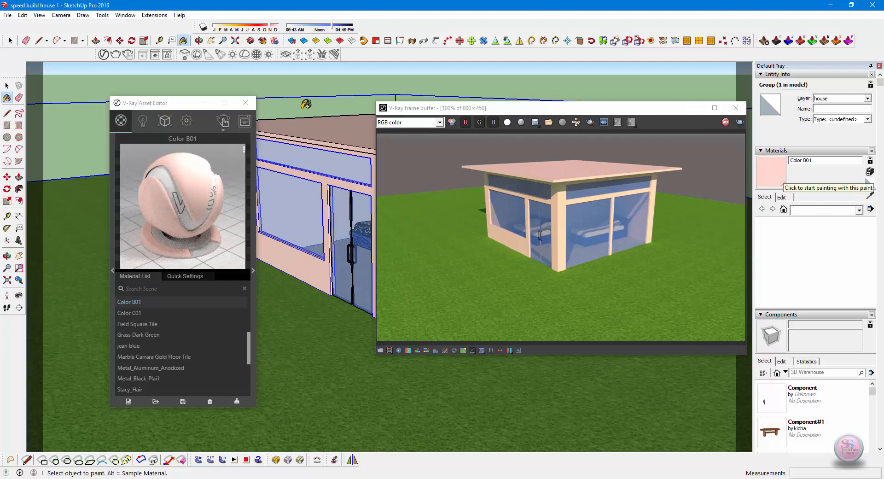
- Expand the material library in the V-Ray Asset Editor and open its WallPaint & Wallpaper category
left_click(188, 106)
left_click_drag(189, 105, 272, 84)
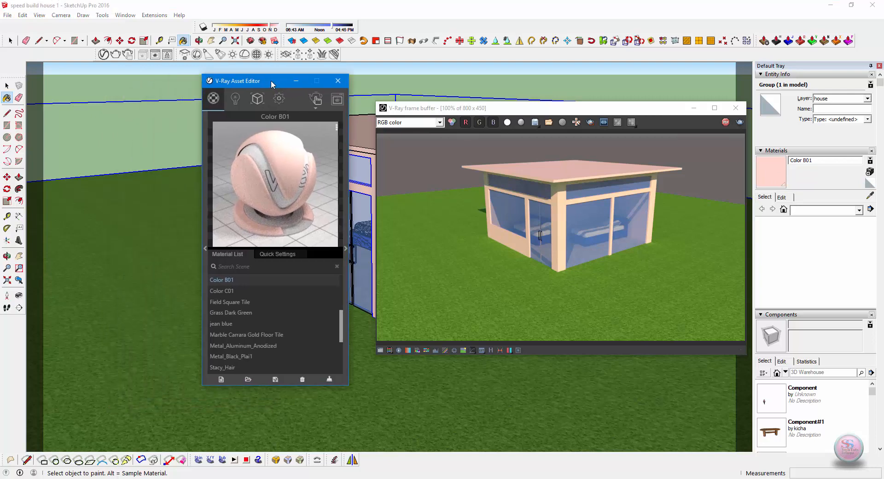
left_click(205, 249)
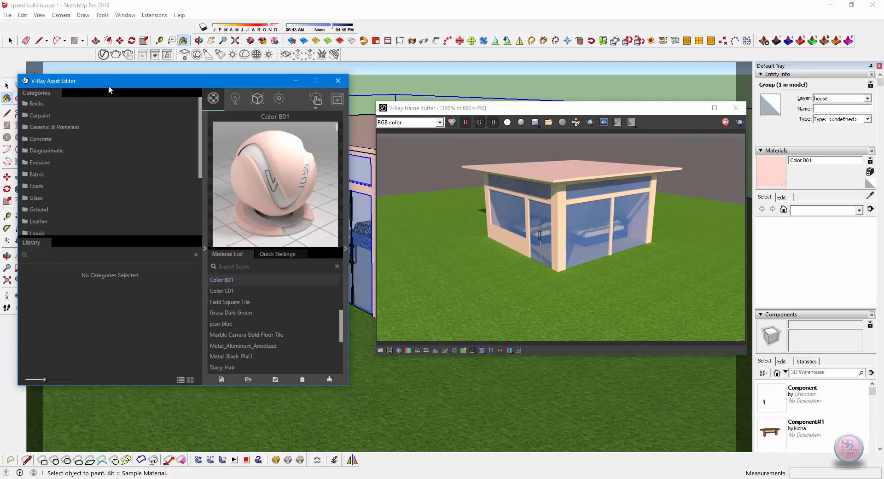
left_click_drag(109, 84, 115, 83)
scroll(118, 139, "down", 3)
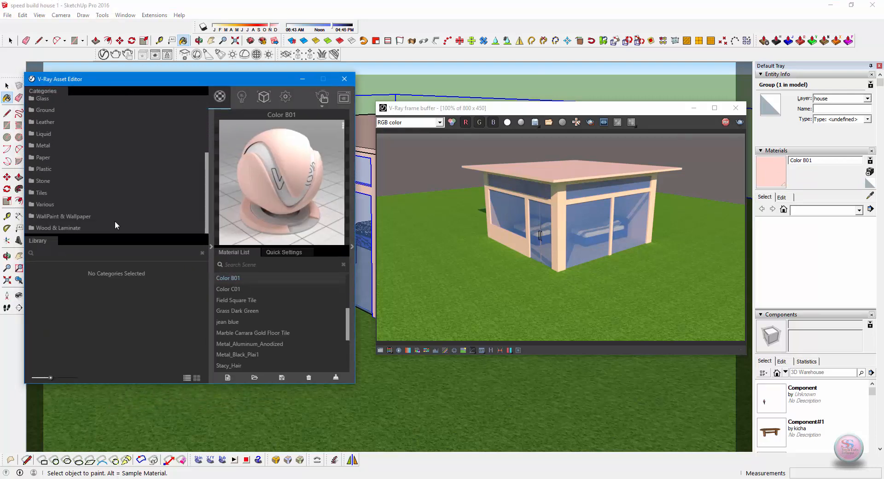
left_click(81, 217)
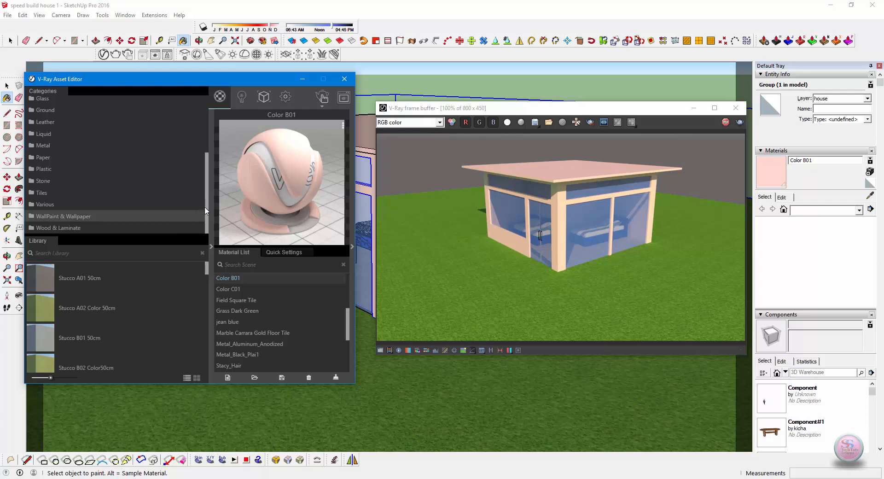
- Add the Stucco D01 50cm library material to the scene's material list and copy it
scroll(121, 299, "down", 2)
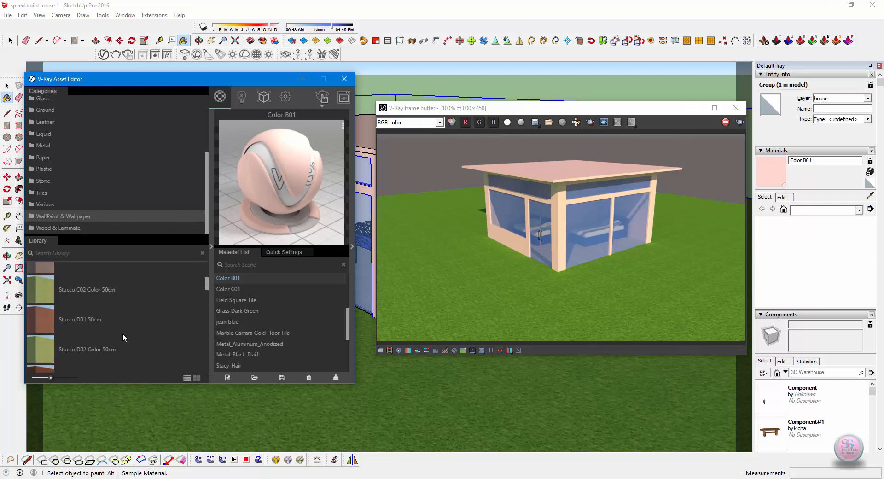
scroll(125, 350, "down", 1)
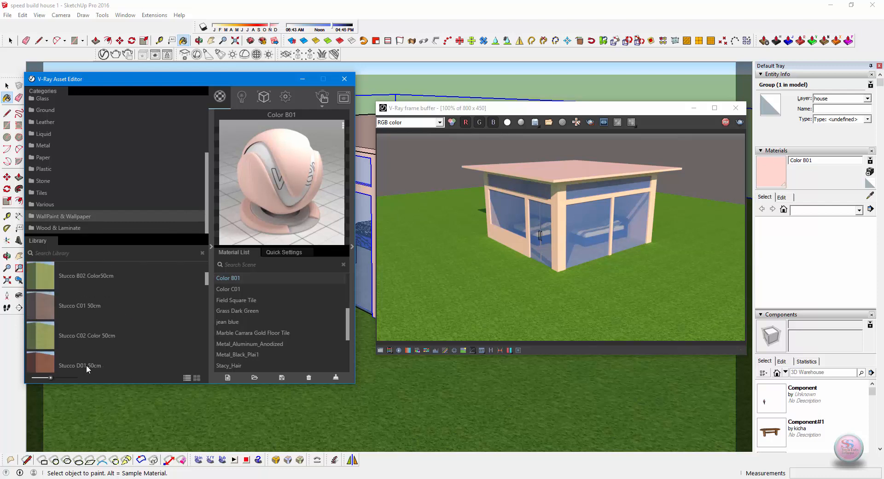
left_click_drag(82, 365, 292, 345)
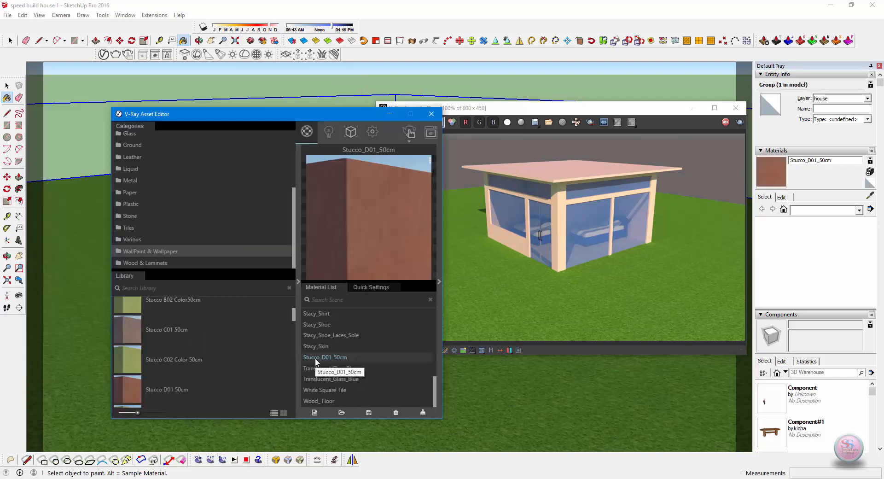
right_click(316, 360)
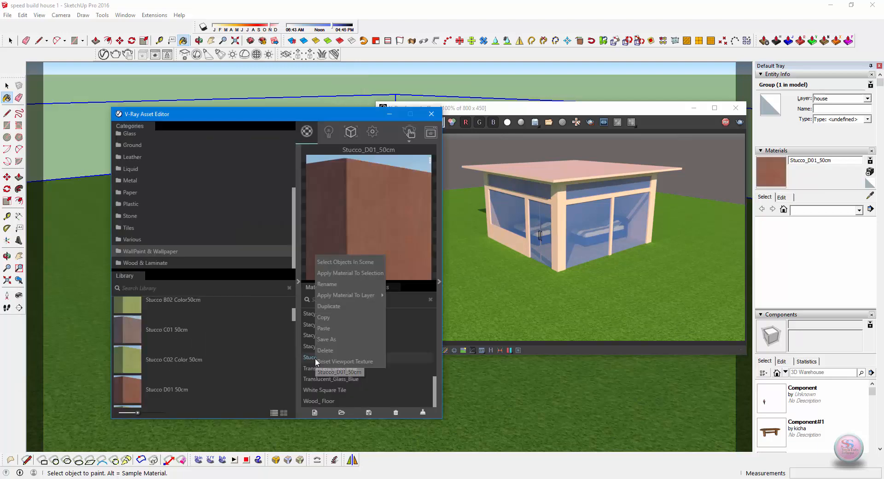
left_click(336, 319)
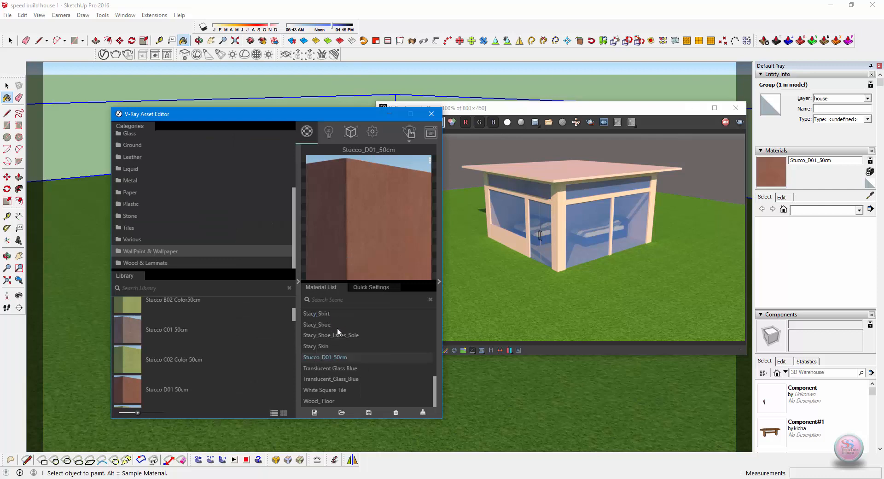
- Sample Color B01 from the house's front wall and paste the copied Stucco D01 material over it
left_click(386, 115)
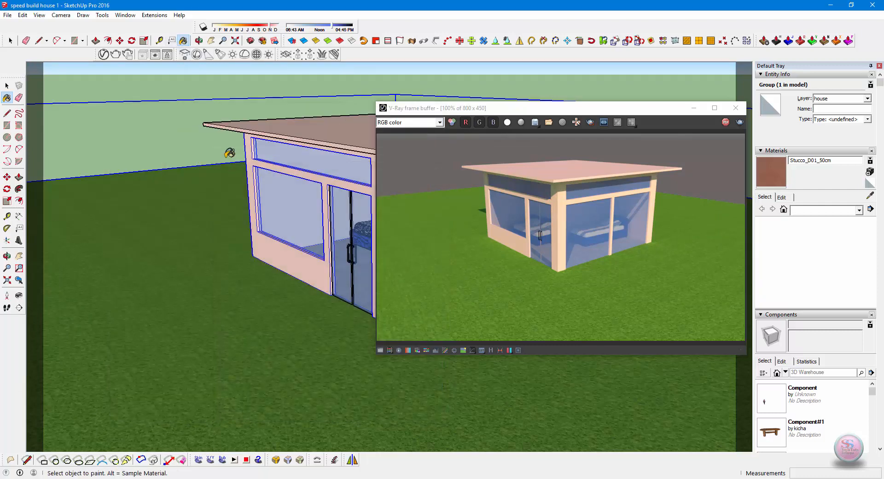
key("alt")
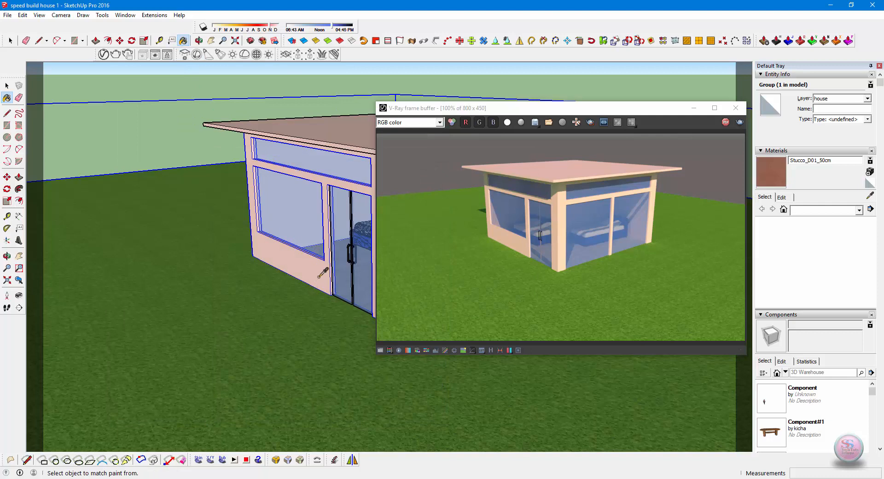
left_click(319, 278, "alt")
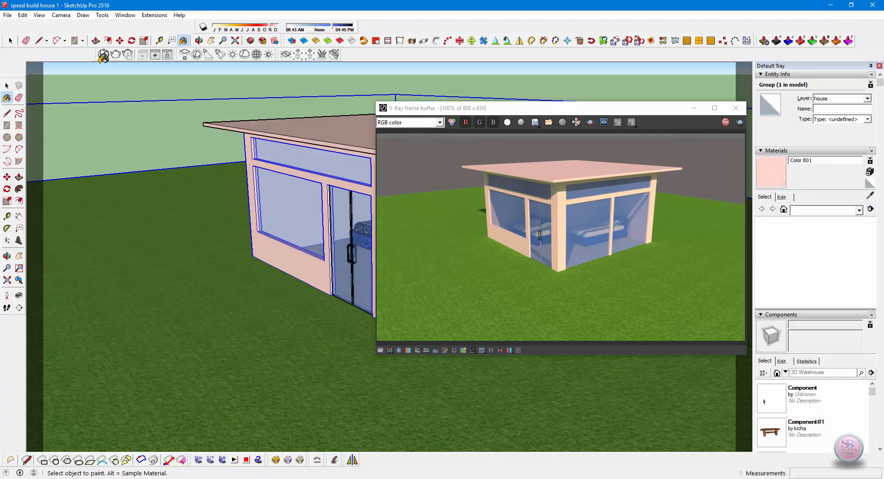
left_click(103, 54)
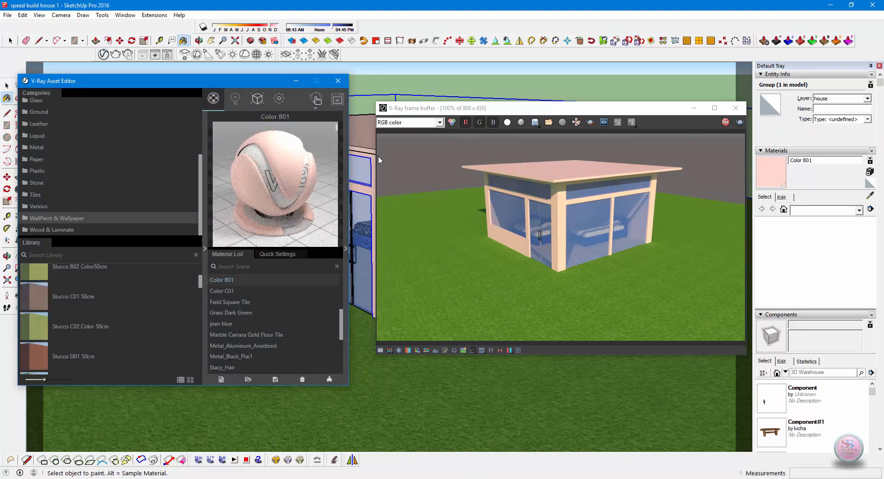
right_click(223, 281)
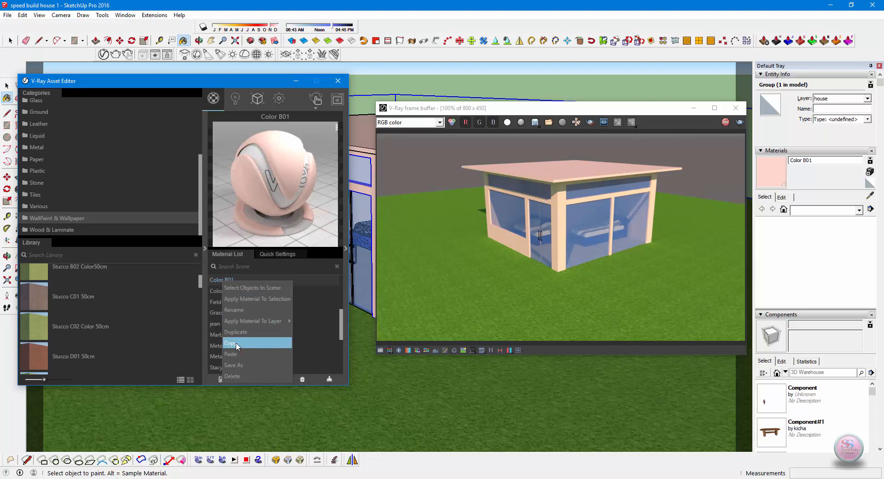
left_click(236, 355)
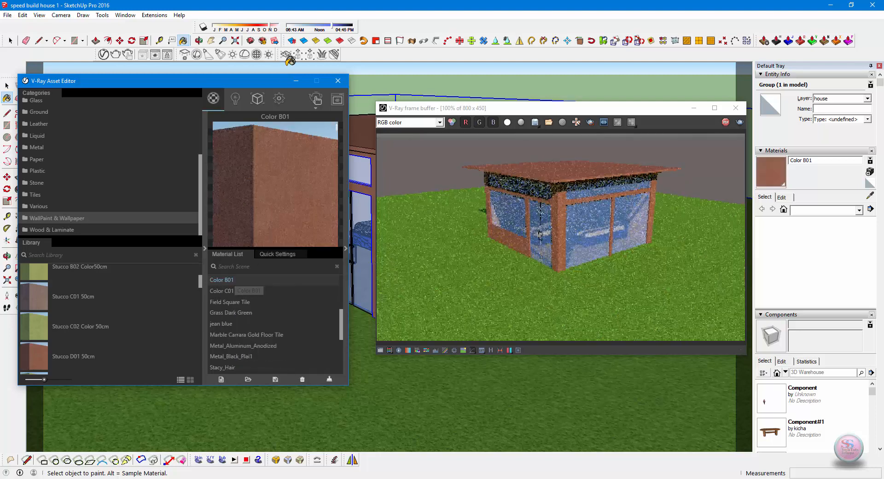
left_click(291, 83)
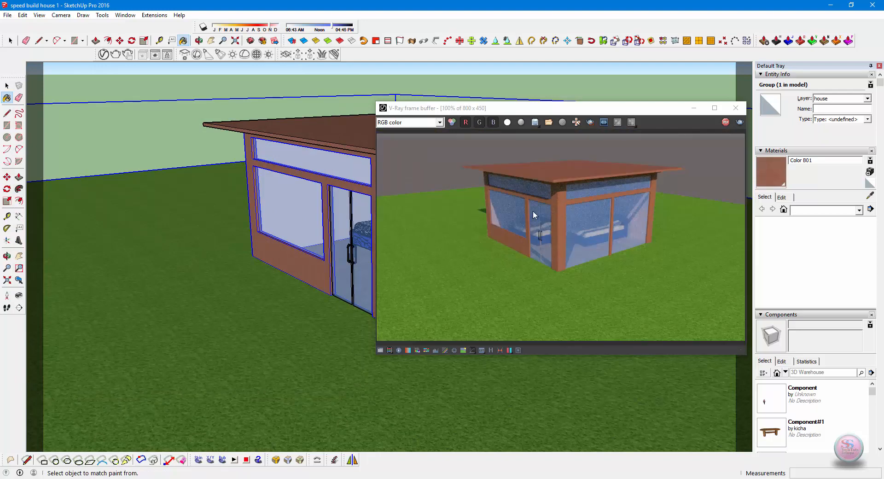
scroll(341, 189, "up", 2)
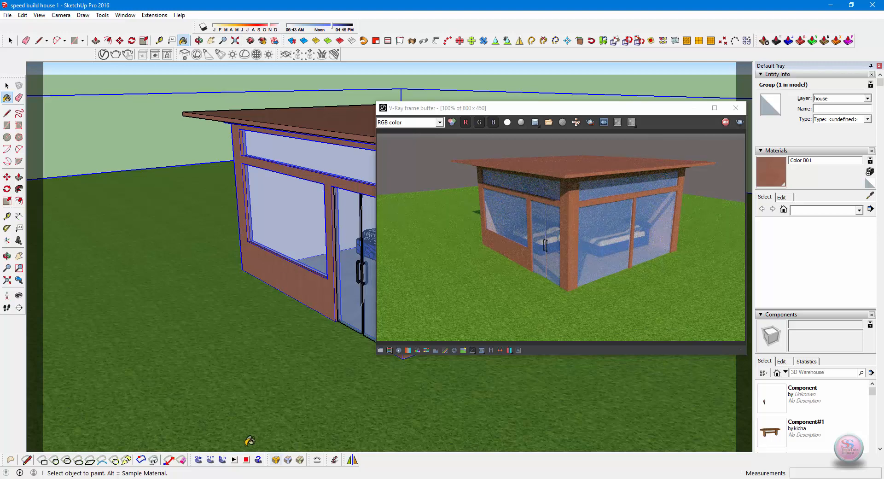
- Add the WallPaint FineGrain 01 Yellow 1m library material to the scene's material list and copy it
left_click(103, 54)
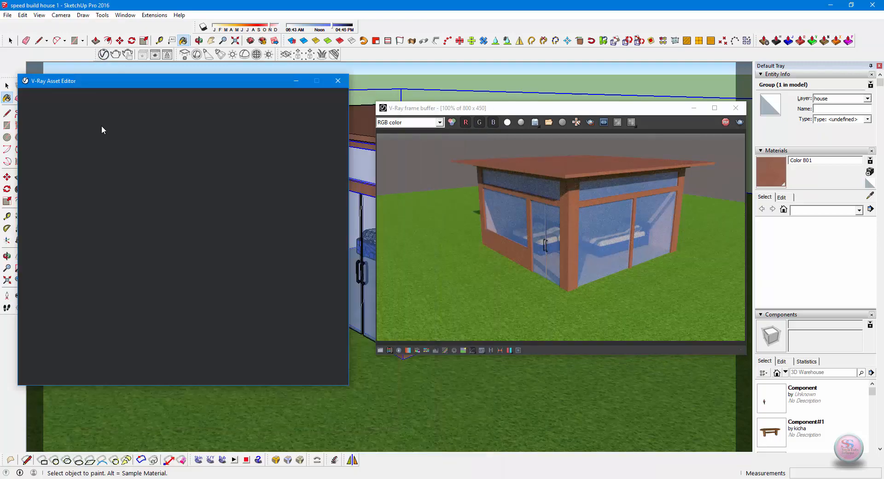
left_click_drag(141, 81, 160, 80)
scroll(101, 317, "down", 10)
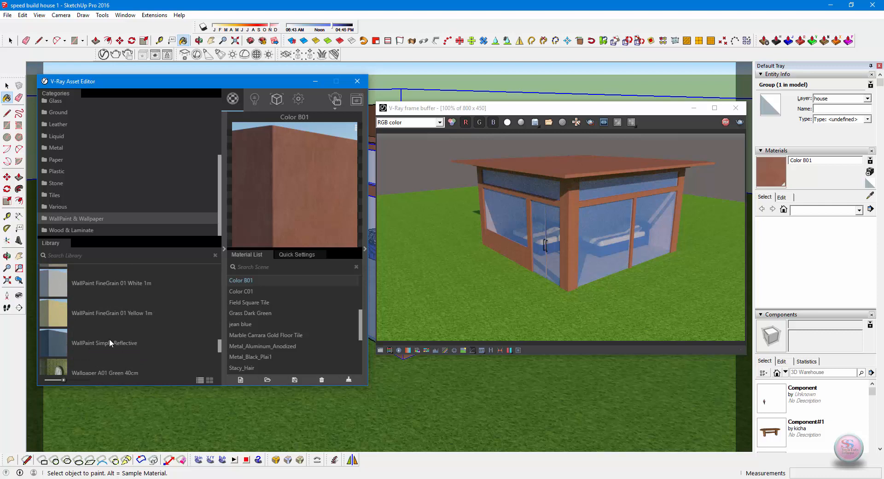
left_click_drag(65, 316, 291, 336)
right_click(287, 347)
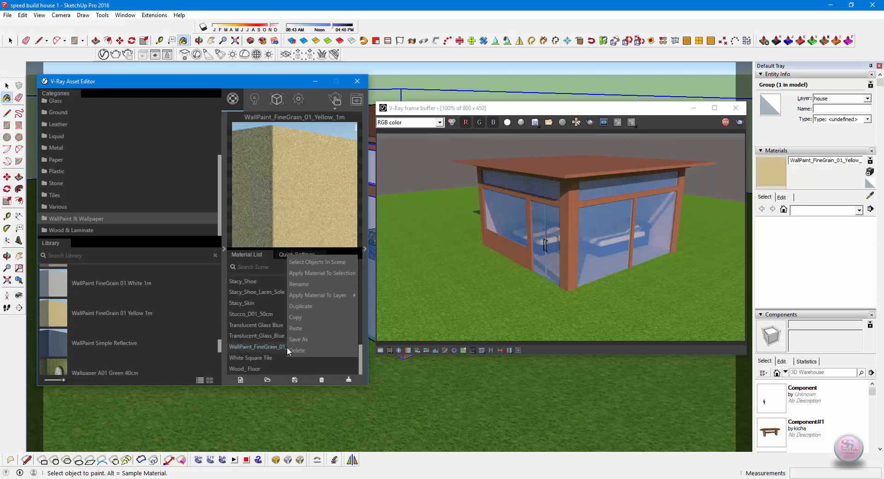
left_click(300, 319)
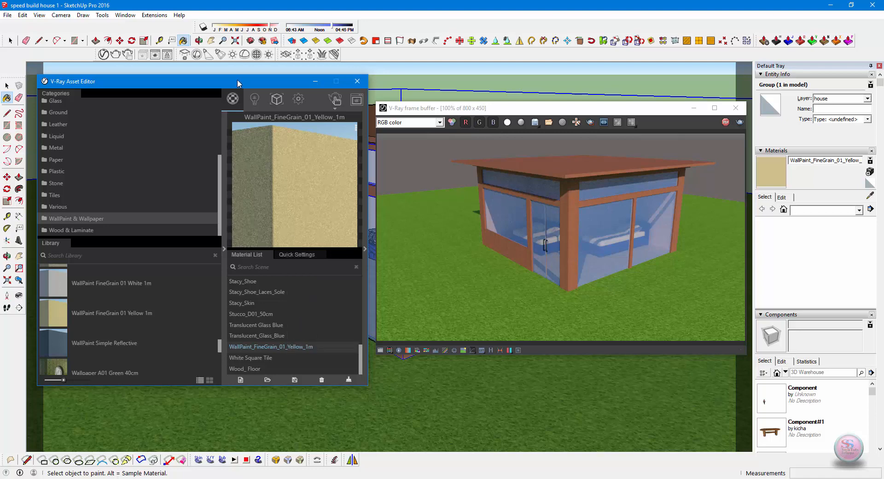
- Sample Color B01 from the house's roof and paste the copied yellow wall paint over it in the material list
left_click_drag(237, 79, 220, 108)
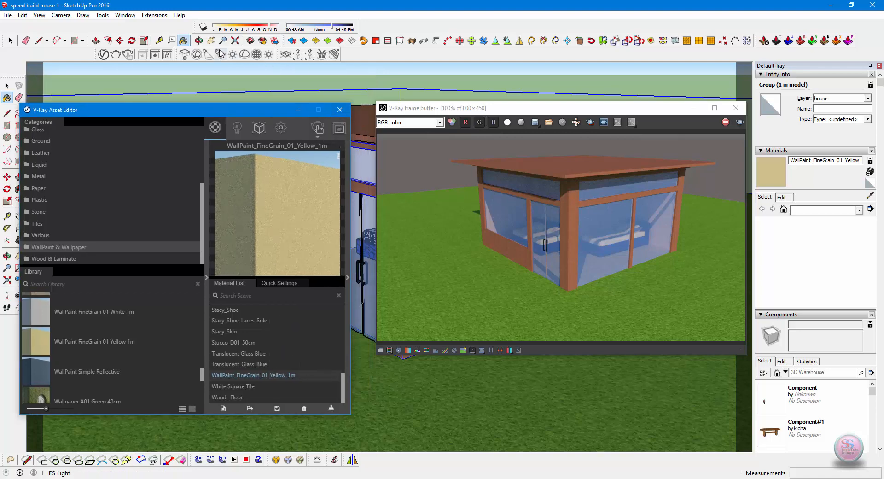
key("ctrl+shift")
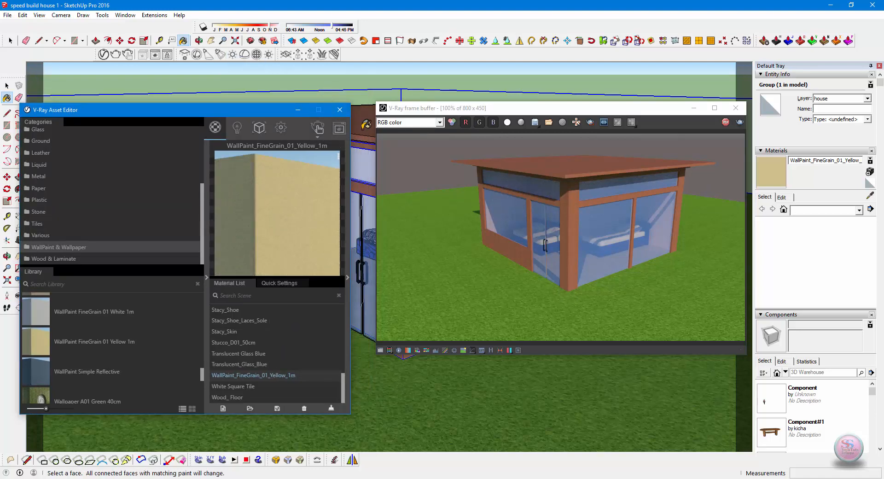
left_click(364, 128, "alt")
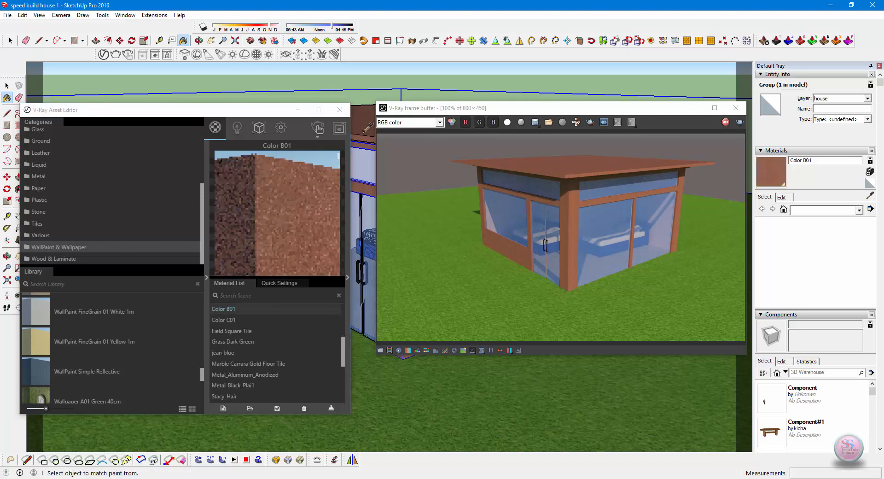
right_click(229, 308)
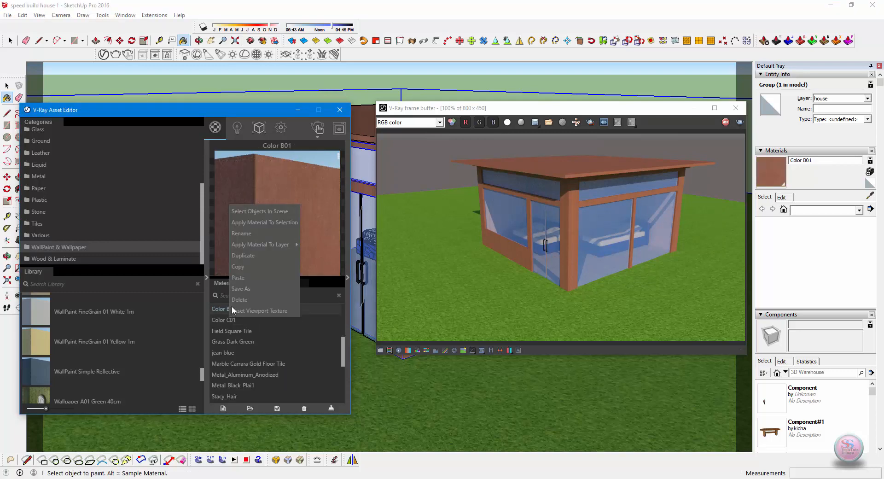
left_click(247, 279)
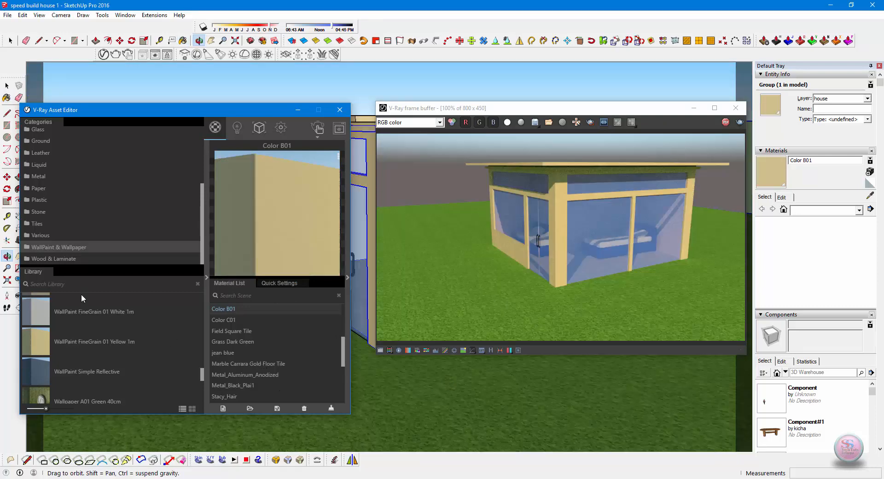
- Move the V-Ray Asset Editor clear of the model and sample the Grass Dark Green material from the ground with the Paint Bucket
left_click_drag(261, 112, 700, 77)
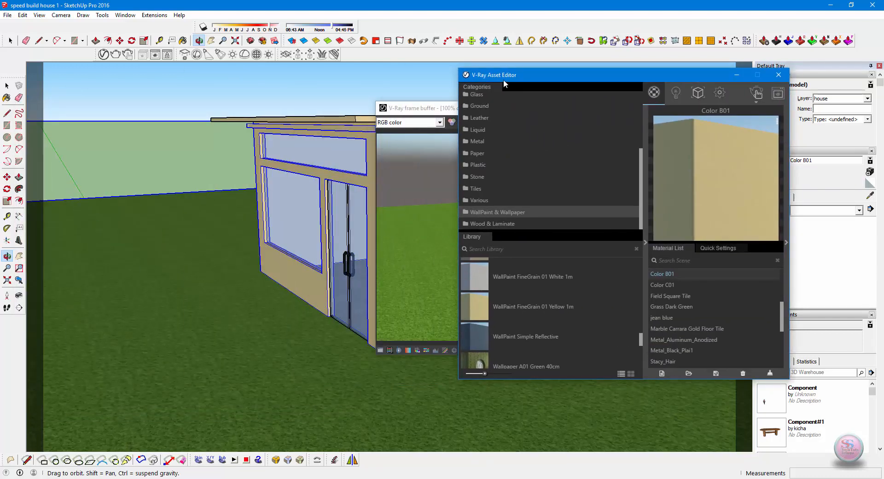
left_click_drag(504, 83, 453, 87)
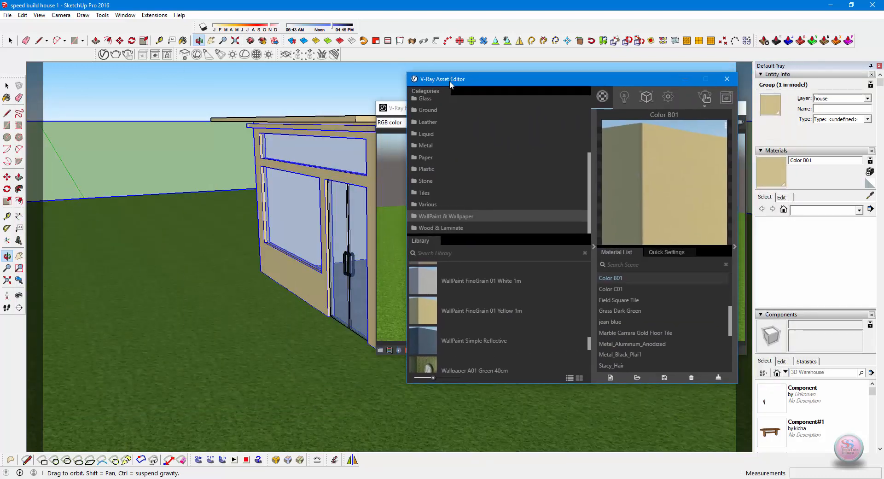
left_click(183, 41)
key("alt")
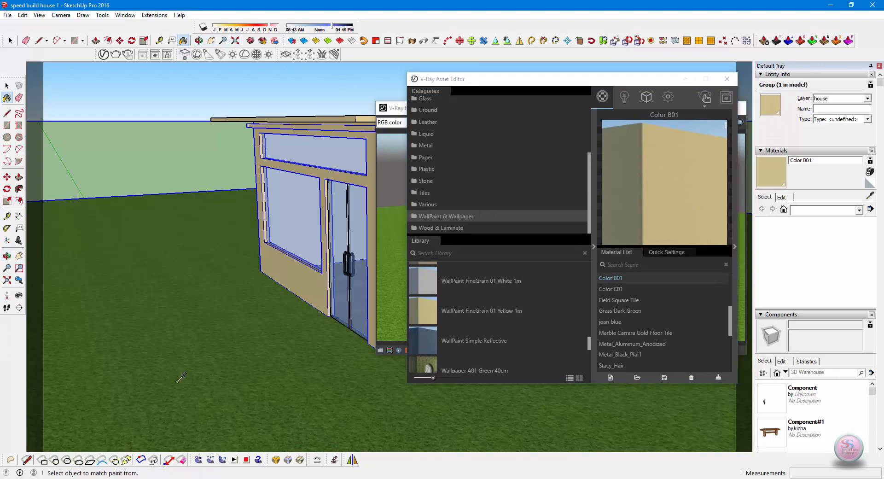
left_click(183, 379, "alt")
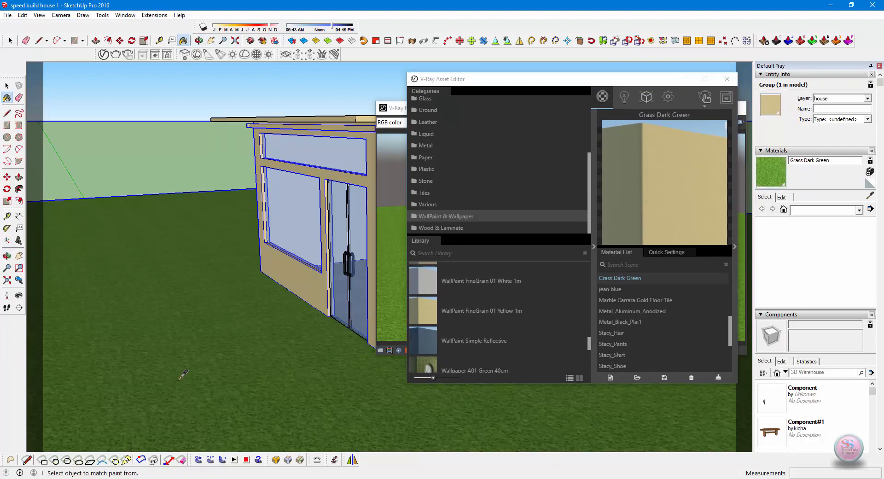
- Add the Grass D 200cm material from the library's Ground category to the scene's material list and copy it
left_click_drag(466, 79, 239, 85)
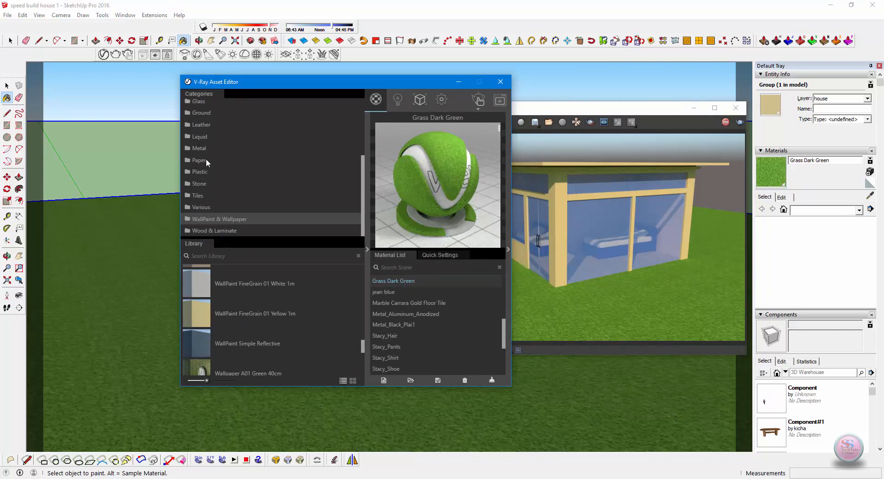
left_click(197, 114)
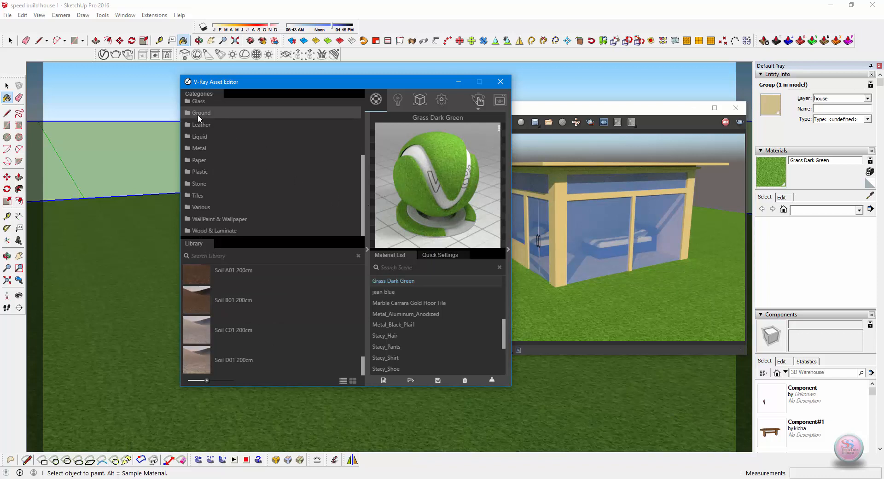
left_click_drag(362, 365, 356, 296)
scroll(205, 320, "down", 3)
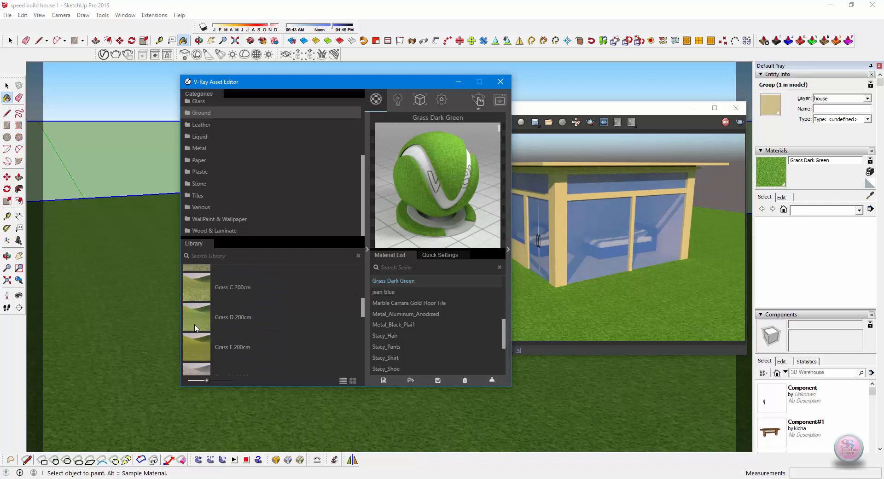
left_click_drag(195, 327, 405, 347)
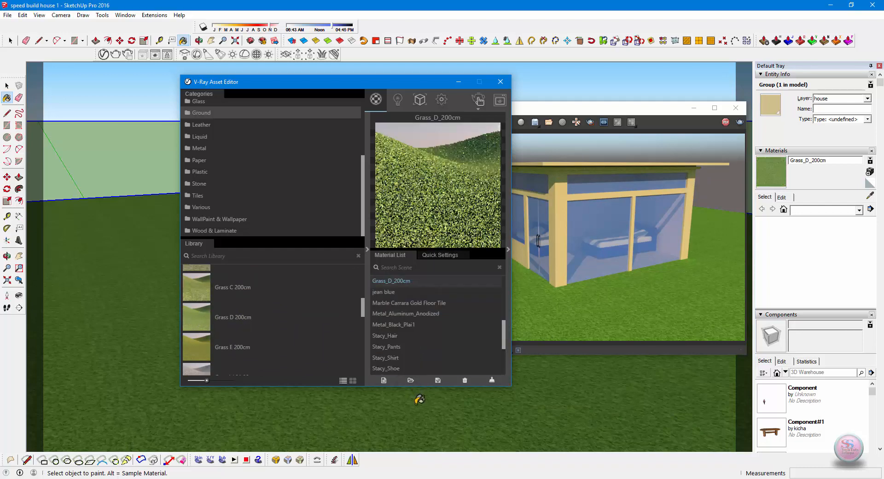
right_click(399, 284)
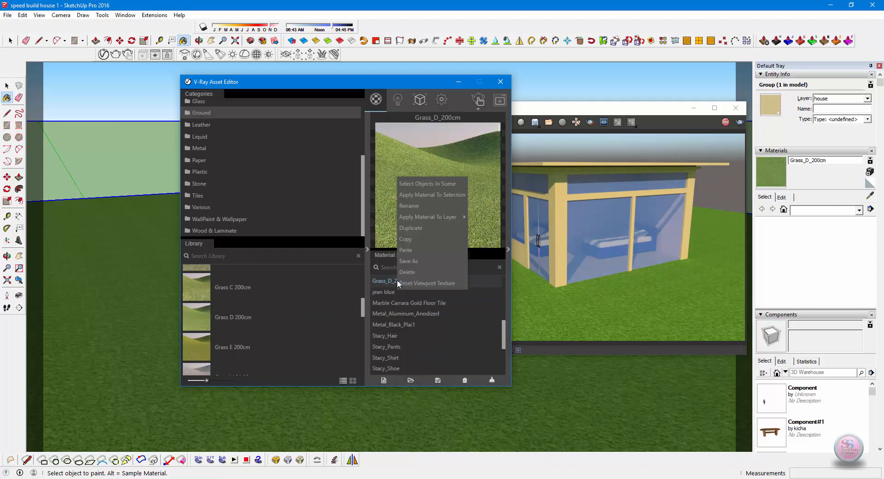
left_click(411, 239)
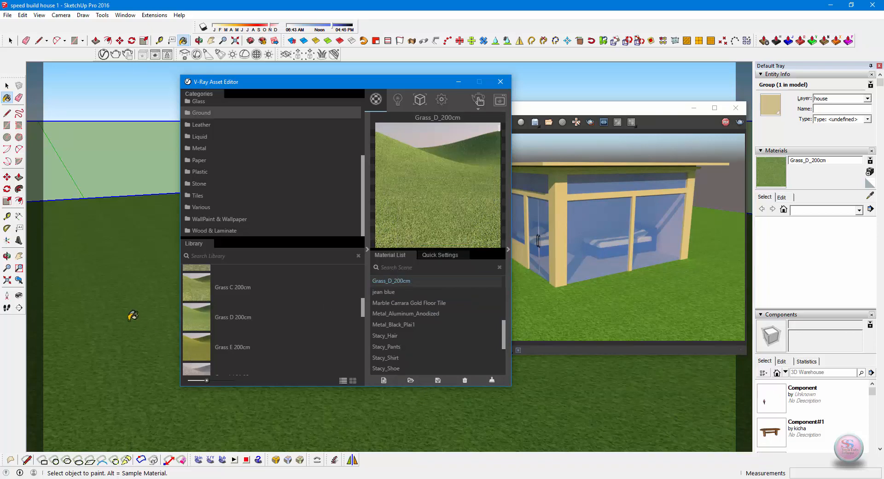
- Sample Grass Dark Green from the ground again, paste the copied Grass D 200cm material over it, and minimize the V-Ray Asset Editor
key("alt")
left_click(108, 385, "alt")
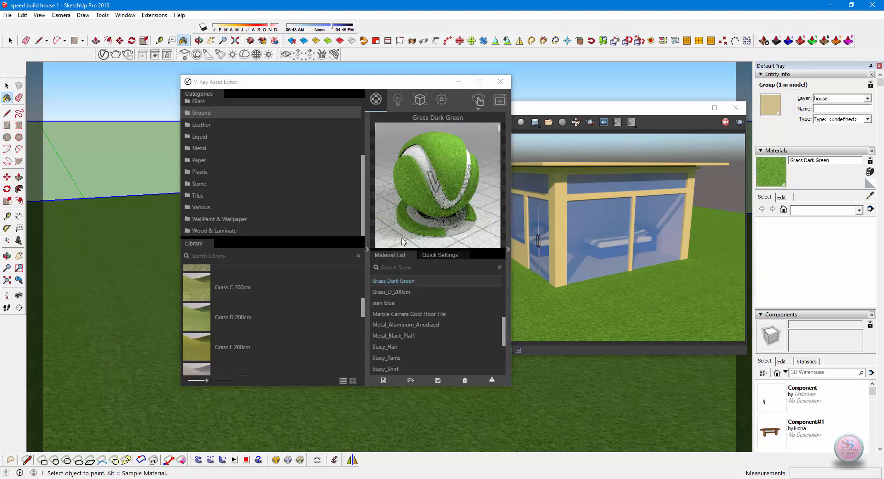
left_click(398, 280)
right_click(399, 282)
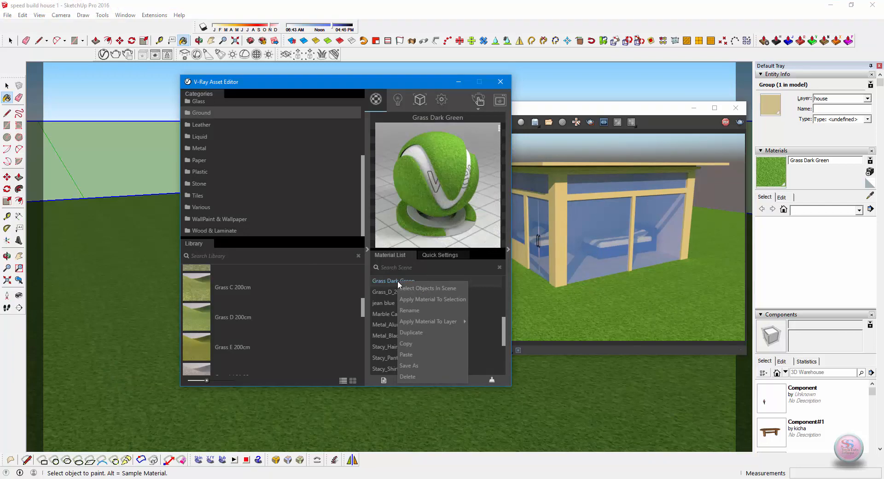
left_click(414, 353)
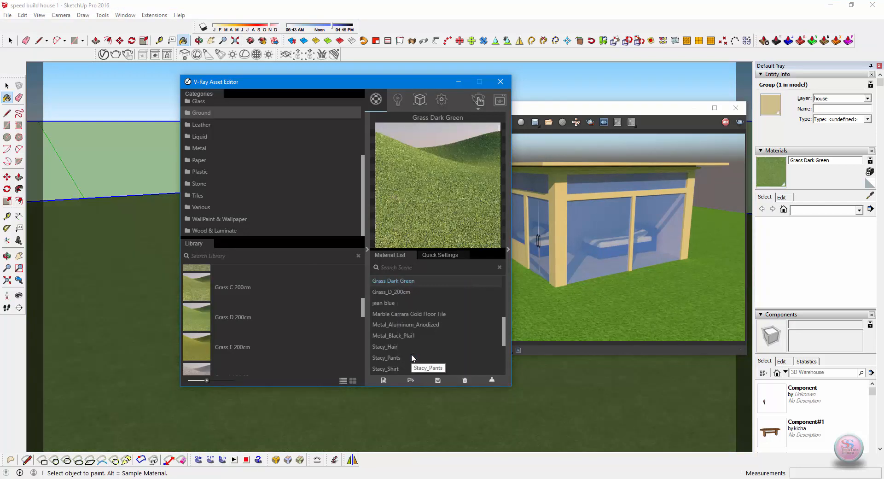
left_click(458, 82)
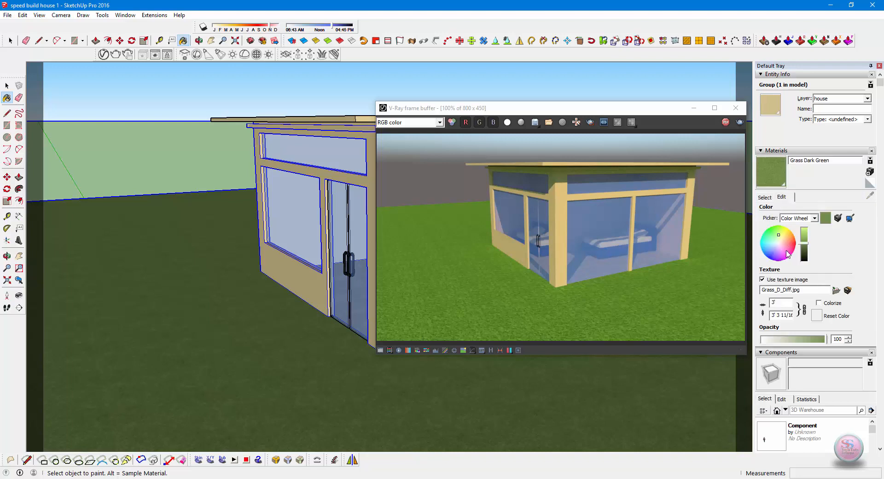
- Set the texture width of the Grass Dark Green material to 2'
left_click(777, 303)
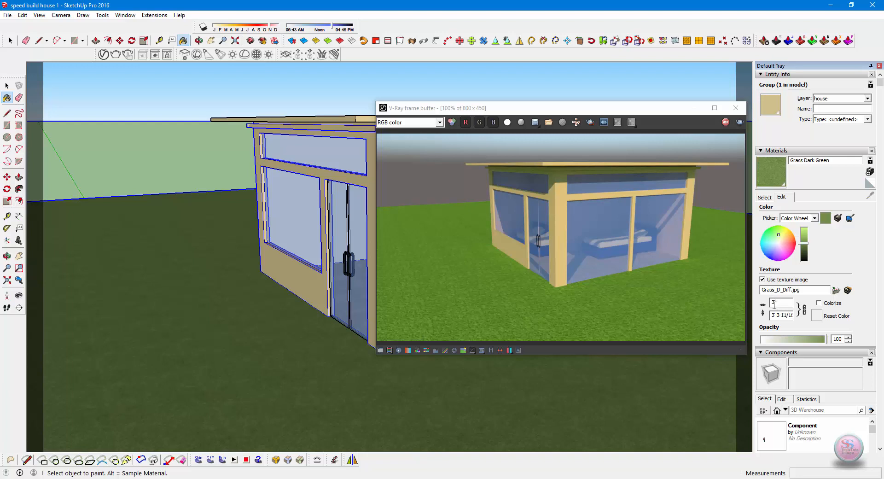
key("BackSpace")
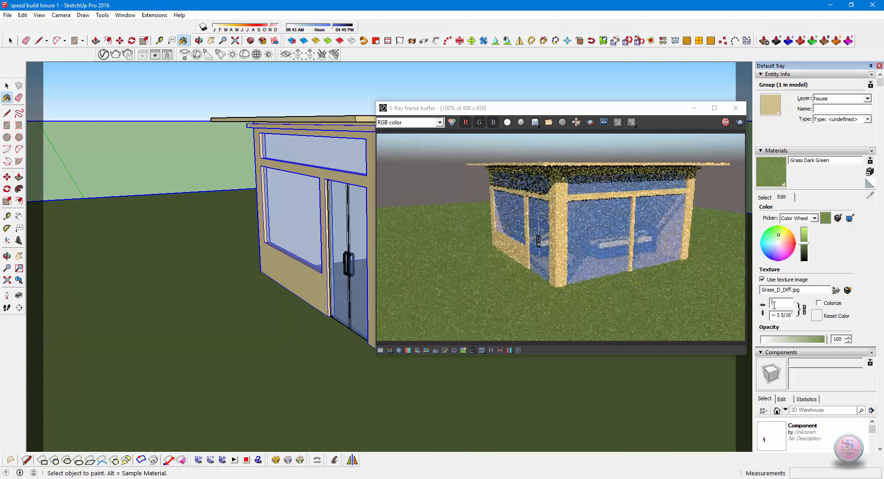
type("3")
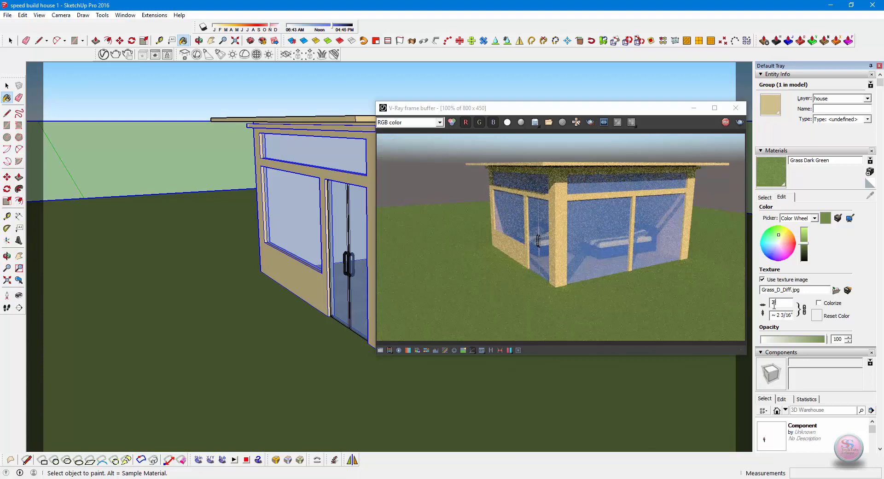
type("'")
scroll(260, 313, "up", 3)
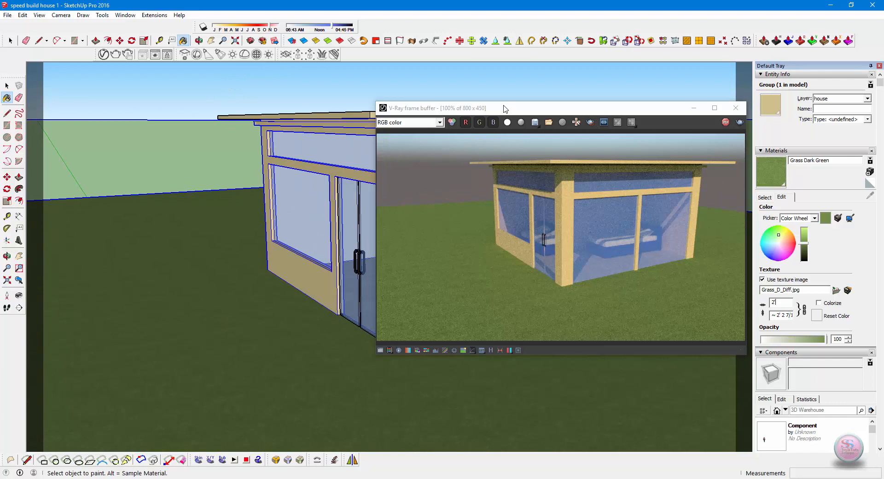
- Reposition the V-Ray frame buffer window to uncover the lower front corner of the house
left_click_drag(505, 107, 486, 86)
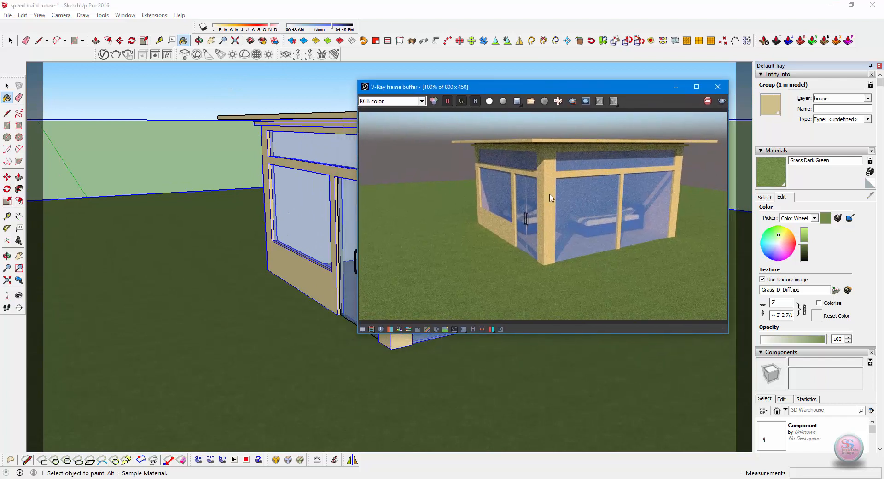
mouse_move(357, 335)
left_mouse_down()
mouse_move(302, 369)
mouse_move(359, 339)
left_mouse_up()
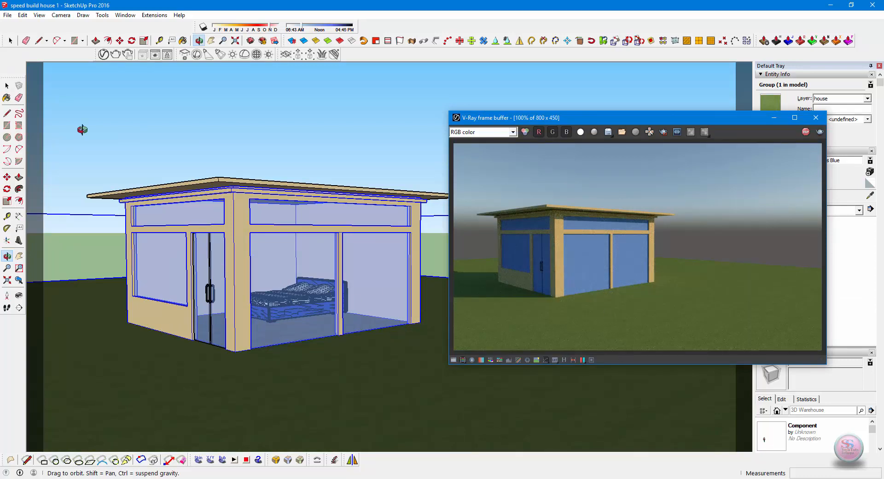
- Open the V-Ray Asset Editor and sample the Translucent Glass Blue material from the house's glazing with the Paint Bucket
left_click(105, 55)
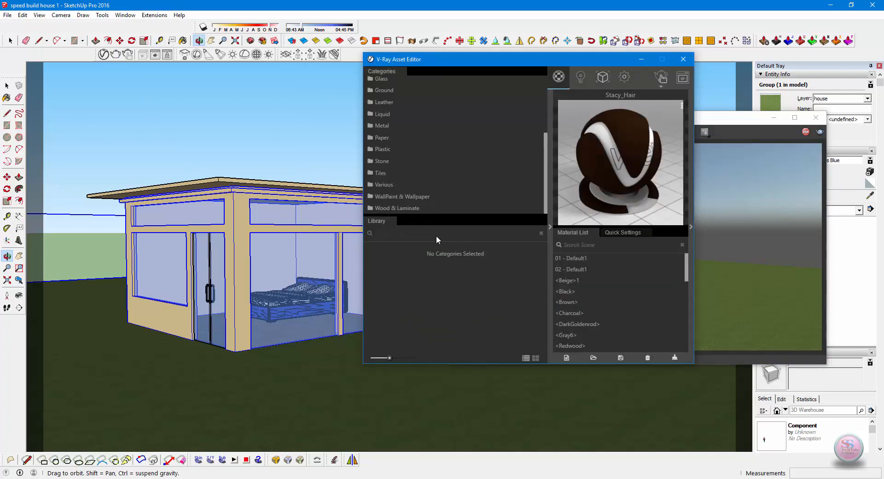
left_click(328, 404)
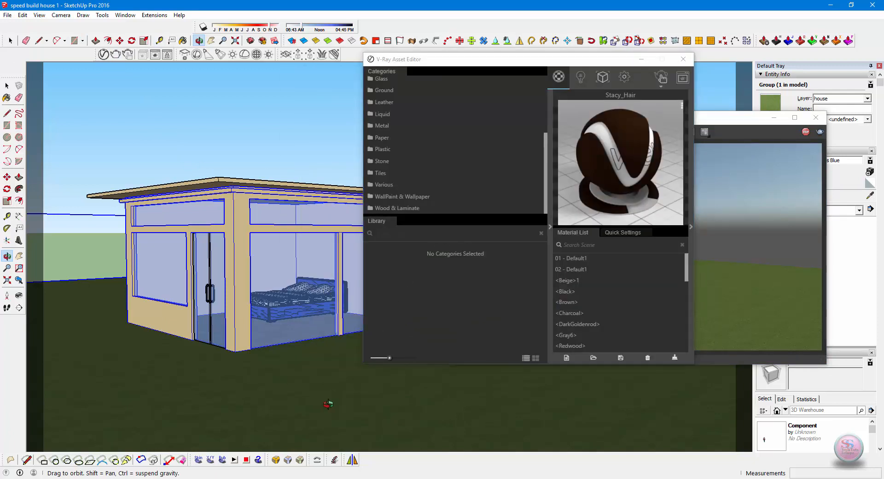
key("space")
key("b")
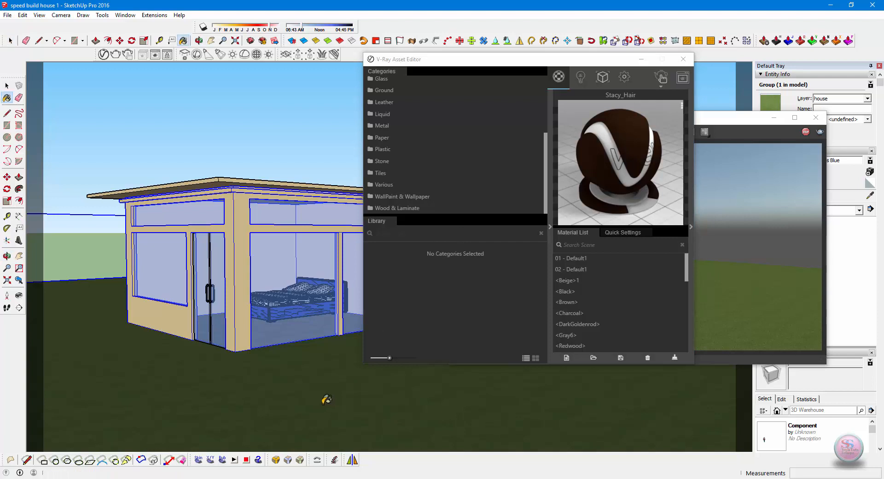
key("alt")
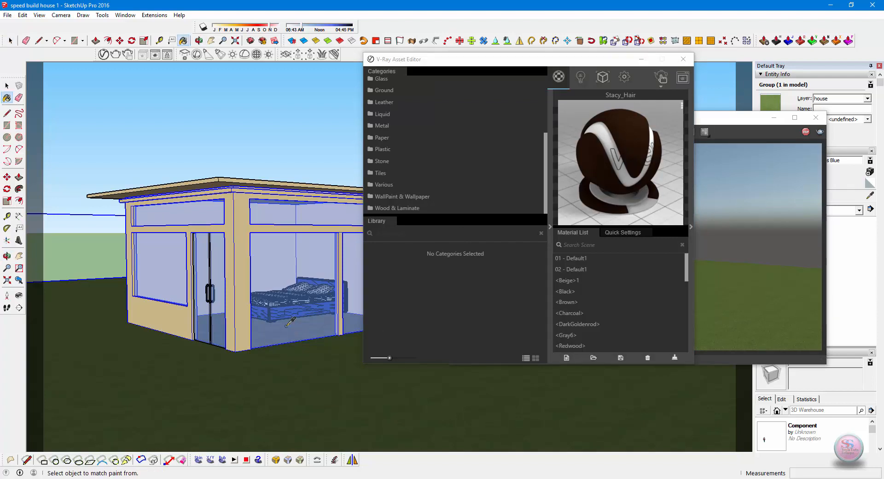
left_click(285, 324, "alt")
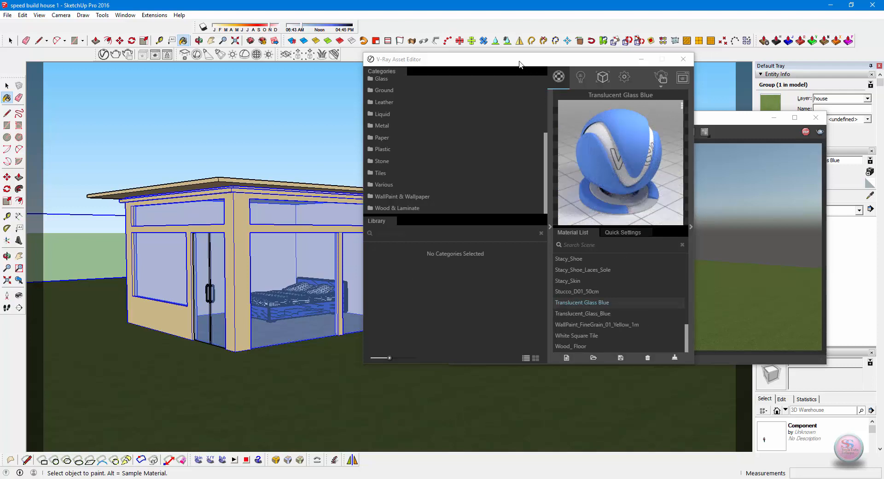
- Add the Glass Window Neutral material from the library's Glass category to the scene's material list and copy it
left_click_drag(516, 60, 451, 85)
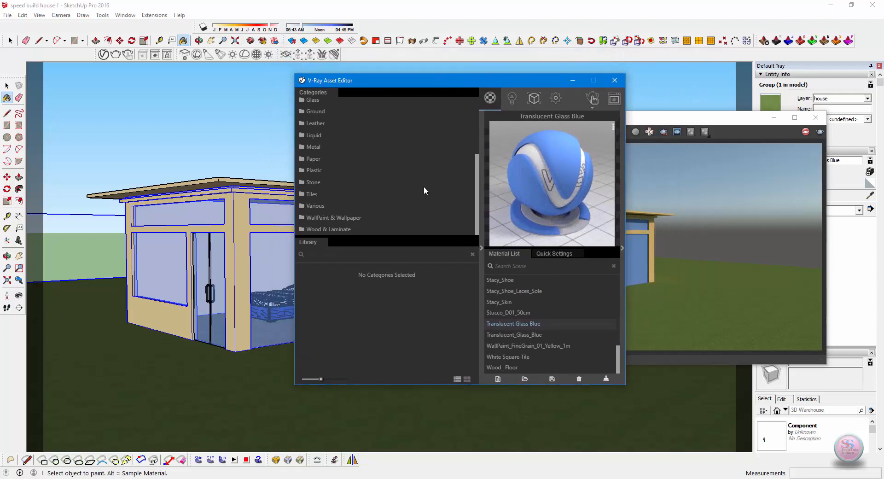
left_click_drag(478, 184, 477, 129)
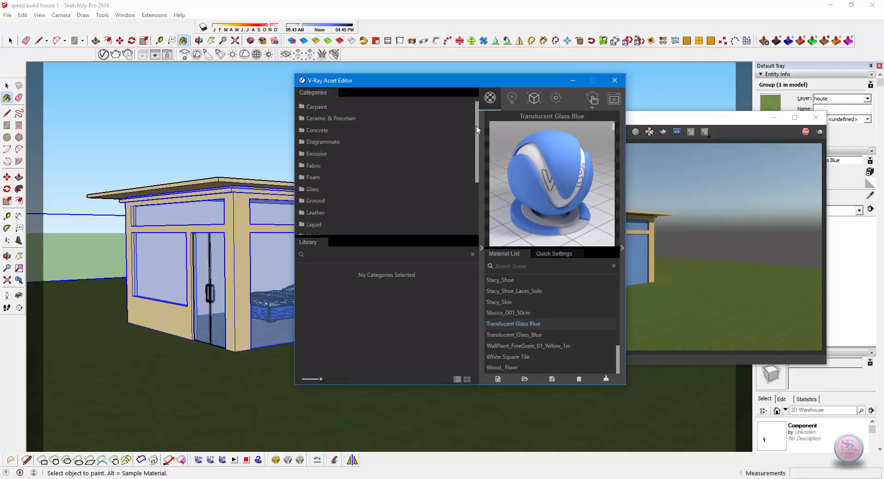
left_click(311, 189)
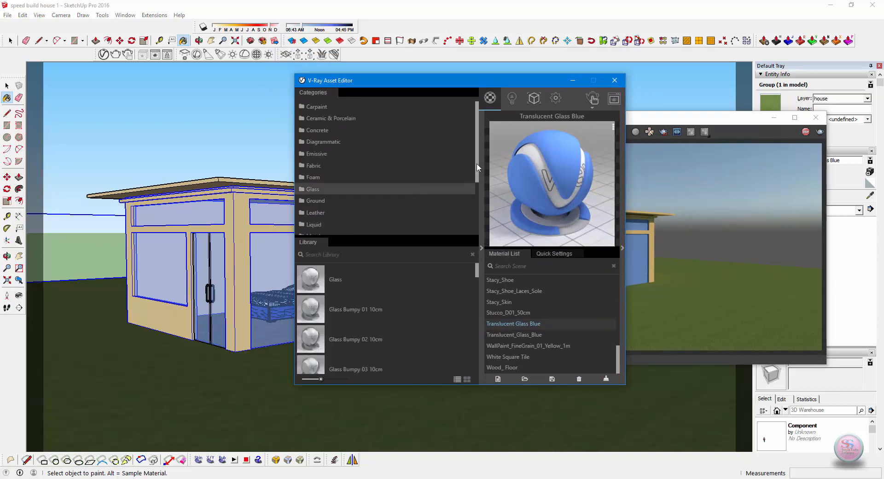
left_click_drag(476, 269, 465, 358)
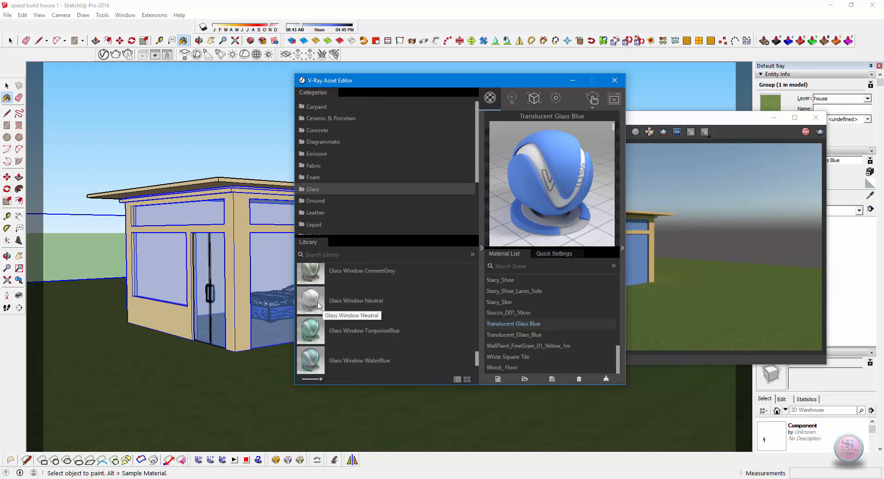
left_click_drag(313, 305, 546, 340)
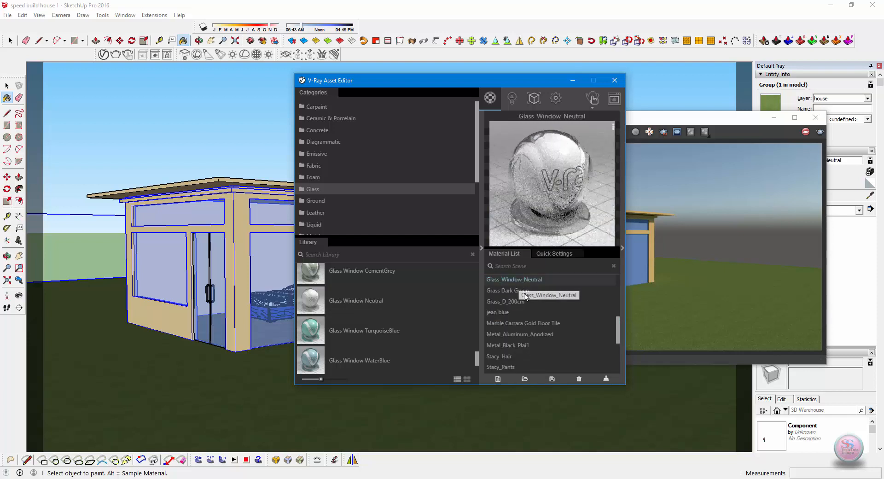
right_click(516, 280)
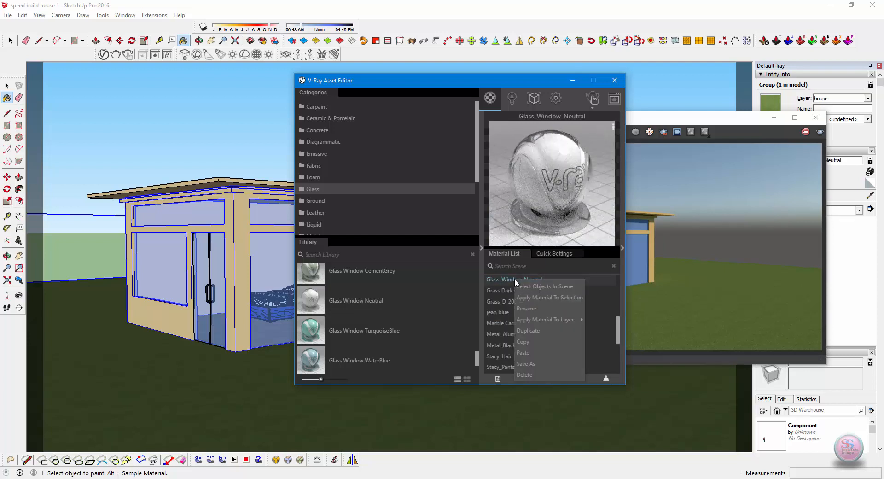
left_click(520, 343)
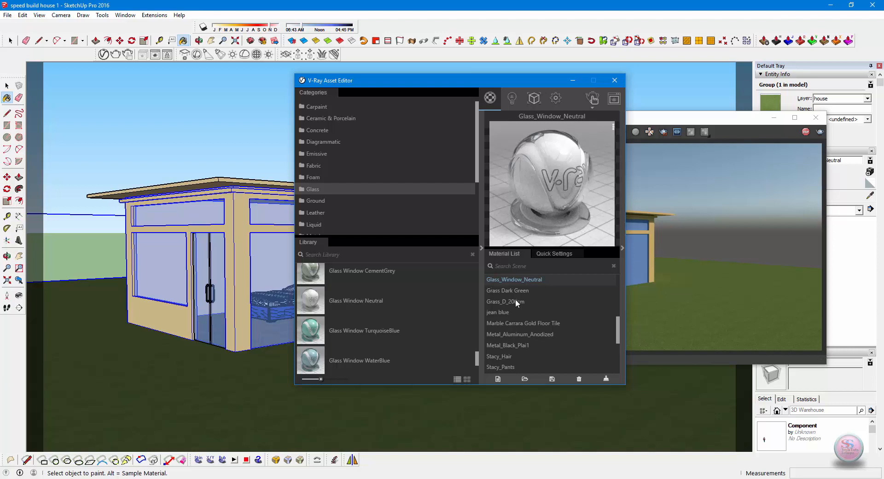
- Sample Translucent Glass Blue from the glazing again, paste the copied Glass_Window_Neutral material over it, and move the Asset Editor off the render preview
left_click(275, 326, "alt")
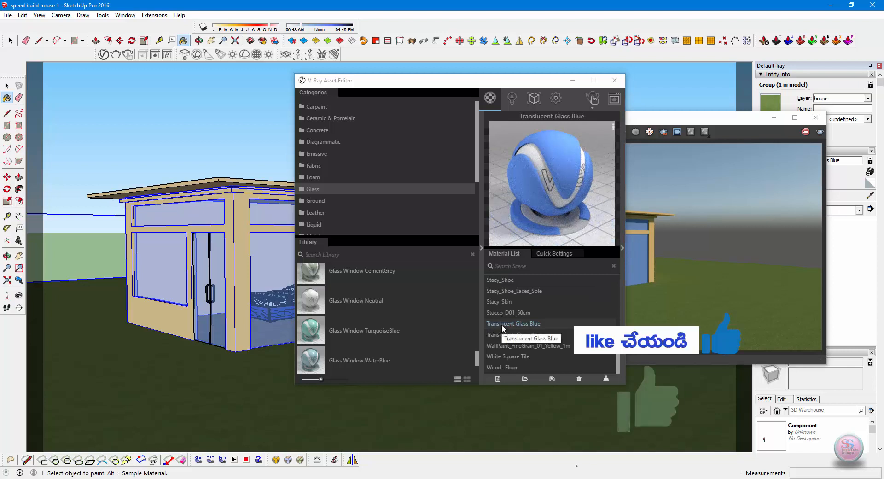
right_click(502, 325)
left_click(510, 306)
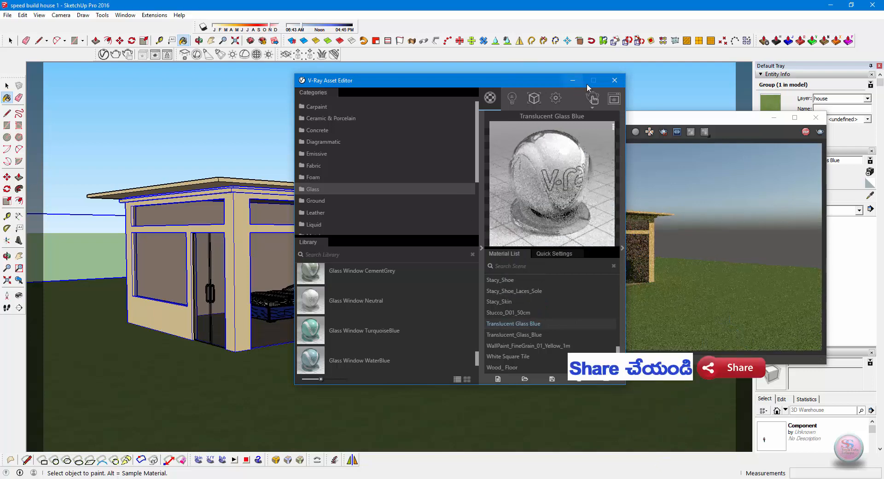
left_click_drag(531, 81, 279, 95)
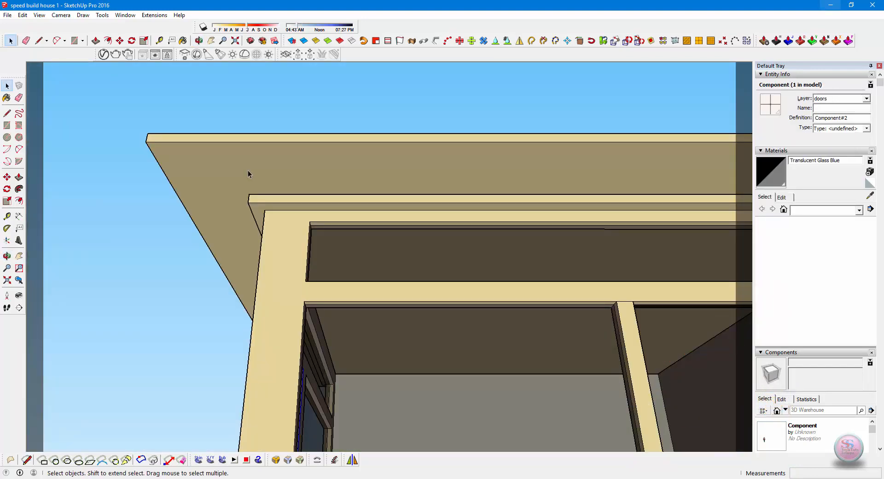
- Draw a square about 2 11/16" wide on the underside of the roof overhang near the front corner
key("o")
left_click_drag(252, 180, 302, 180)
key("r")
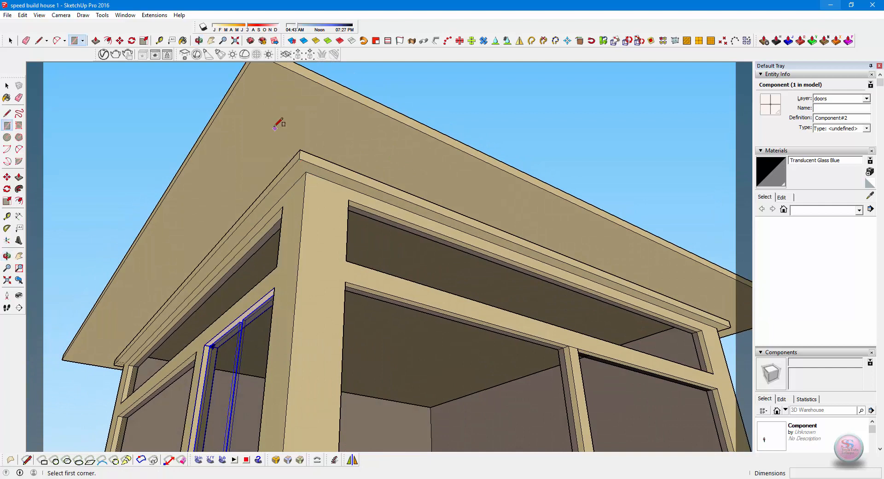
left_click(307, 120)
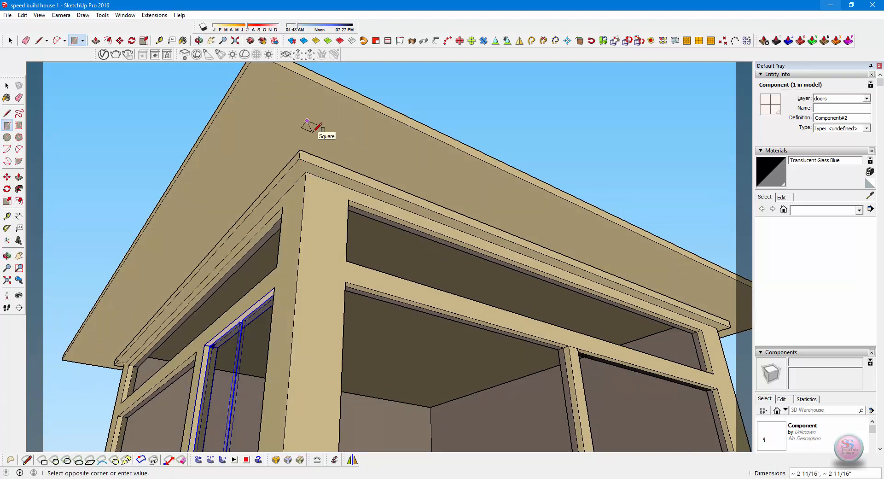
left_click(315, 131)
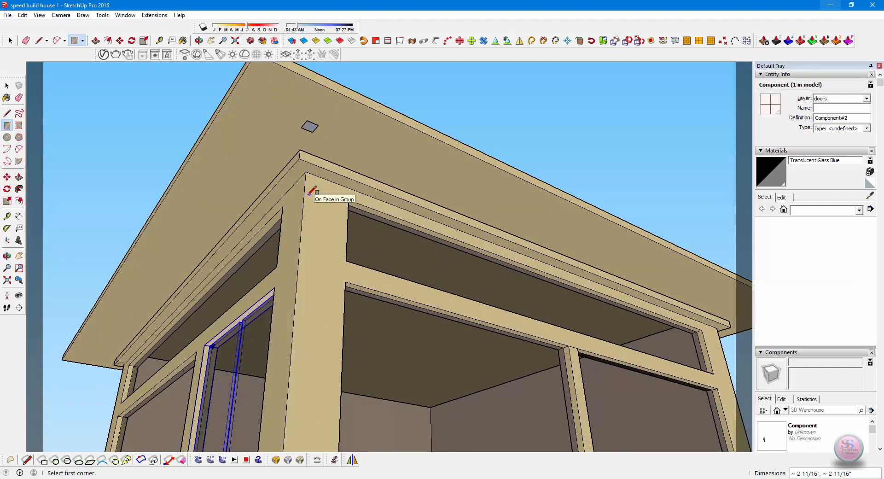
- Push/Pull the small square down from the overhang by about 15/16"
key("p")
left_click(309, 128)
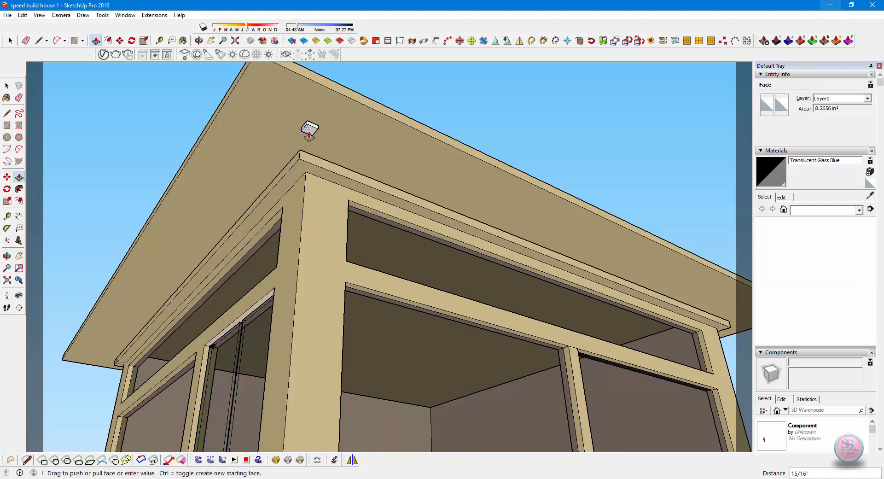
left_click(310, 135)
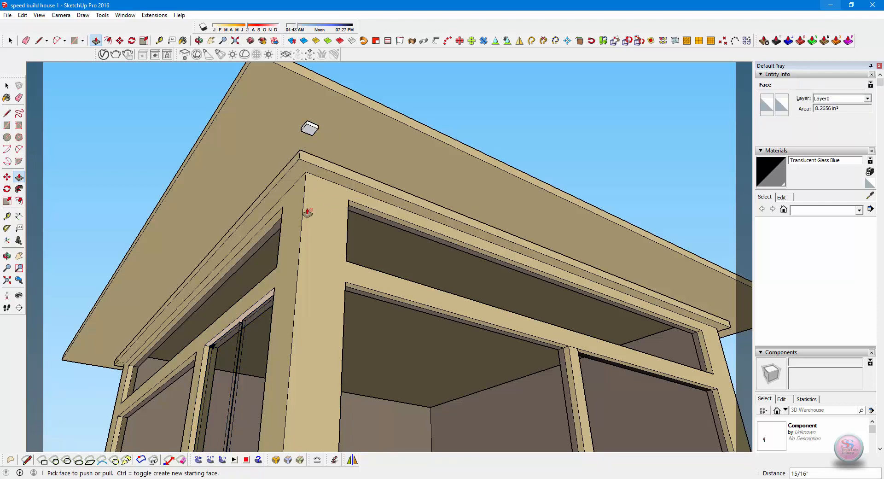
- Push/Pull the small block's side face to stretch it into a long strip along the front roof overhang
middle_click_drag(359, 178, 184, 221, "shift")
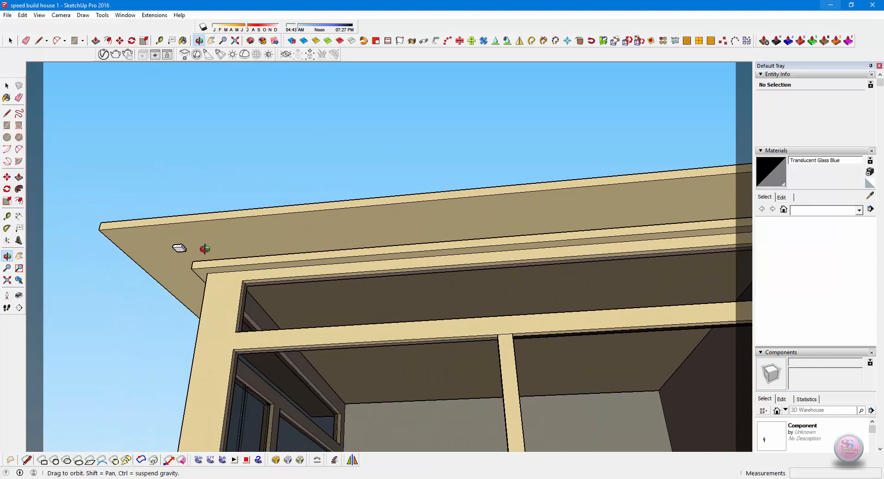
key("p")
left_click(188, 253)
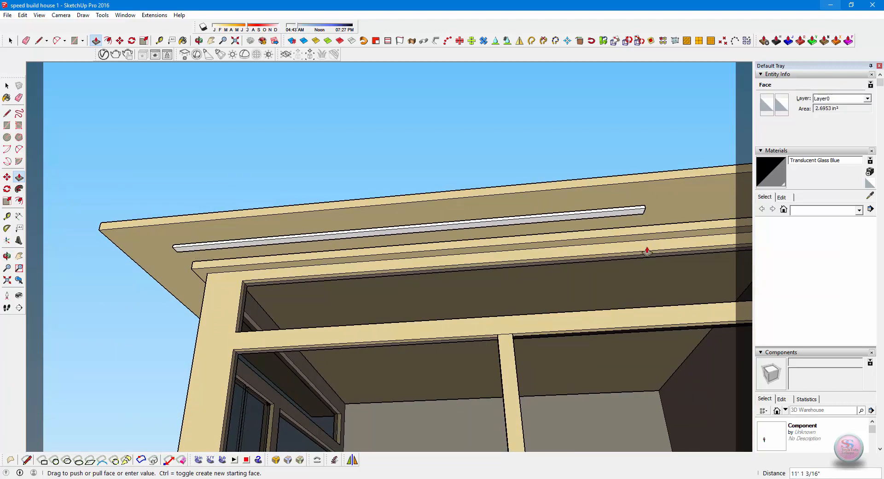
left_click(579, 272)
- Extend the strip's far end by about 4' 5 9/16" to line up with the cornice's far corner
key("h")
left_click_drag(578, 273, 231, 271)
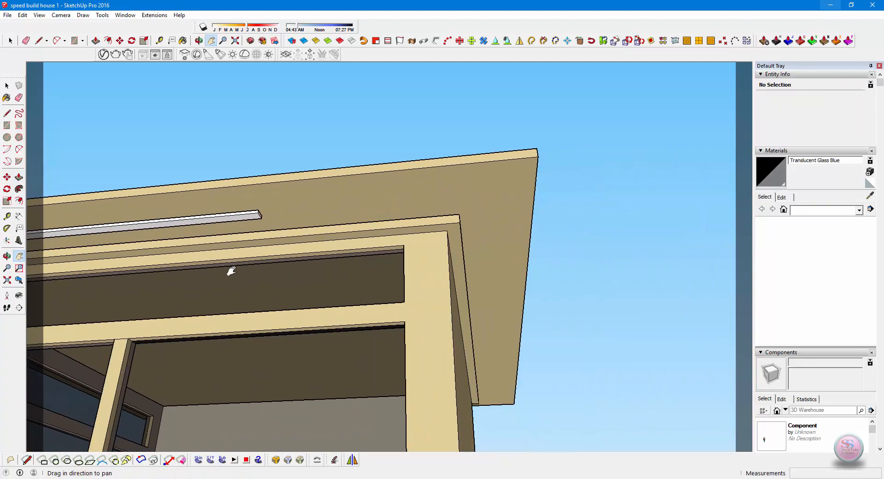
key("o")
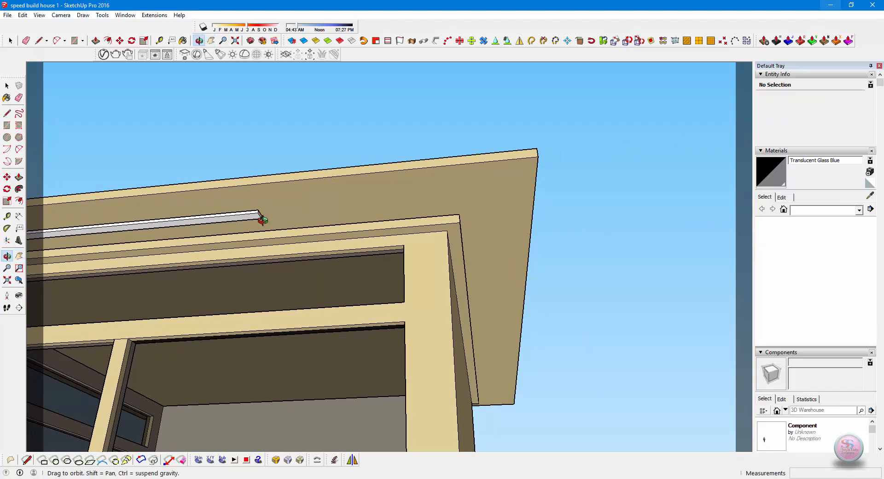
key("p")
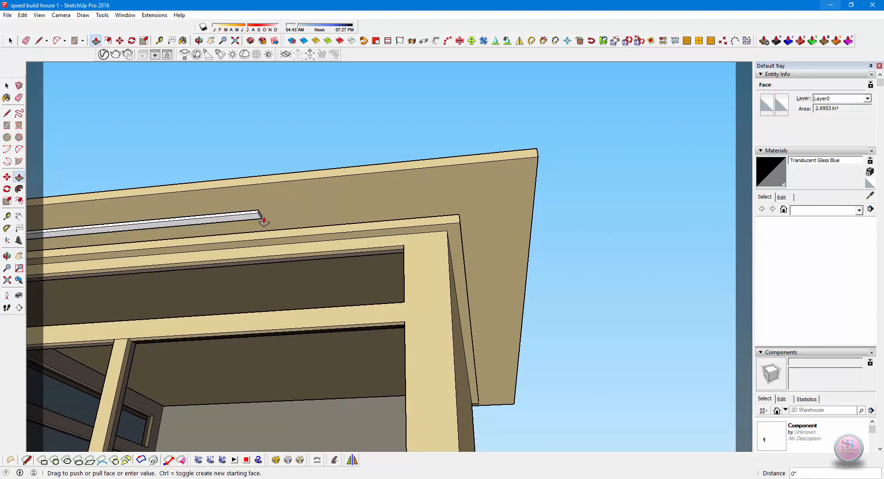
left_click_drag(264, 221, 460, 222)
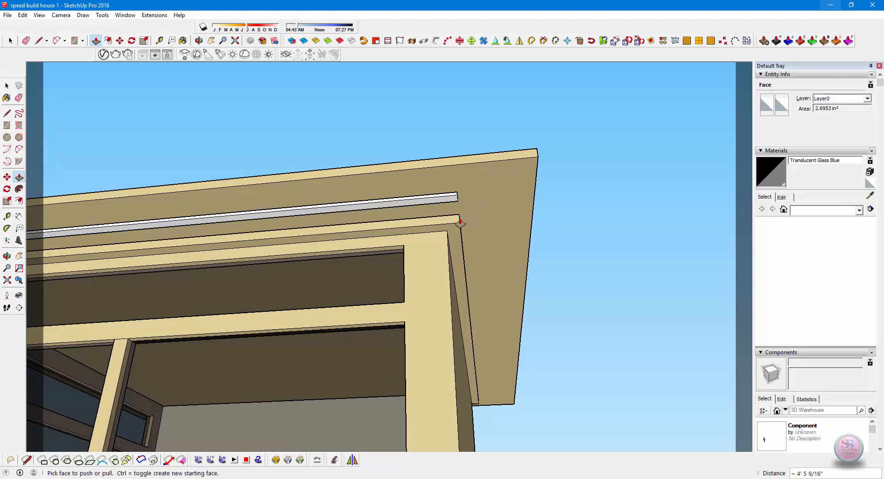
- Push/Pull the strip's near end face inward by about 2 5/8" to shorten it at the cornice corner
key("h")
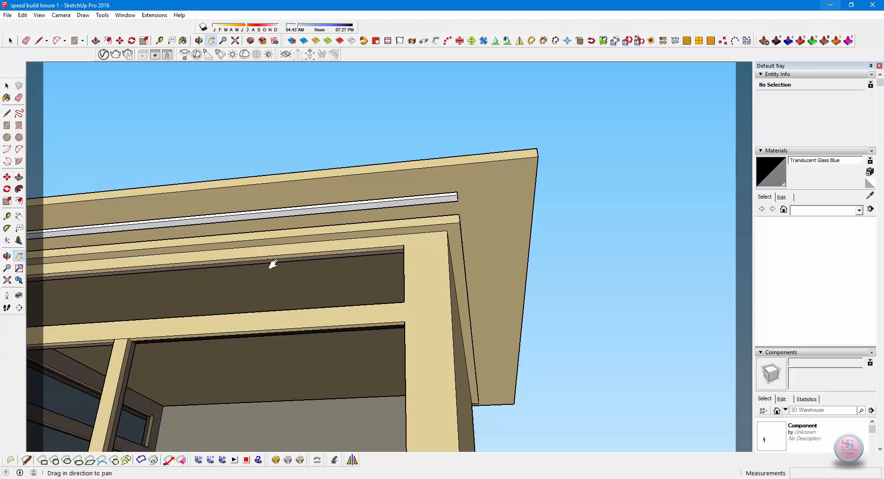
middle_click_drag(274, 264, 472, 261, "shift")
middle_click_drag(310, 273, 290, 253)
left_click_drag(290, 252, 429, 259)
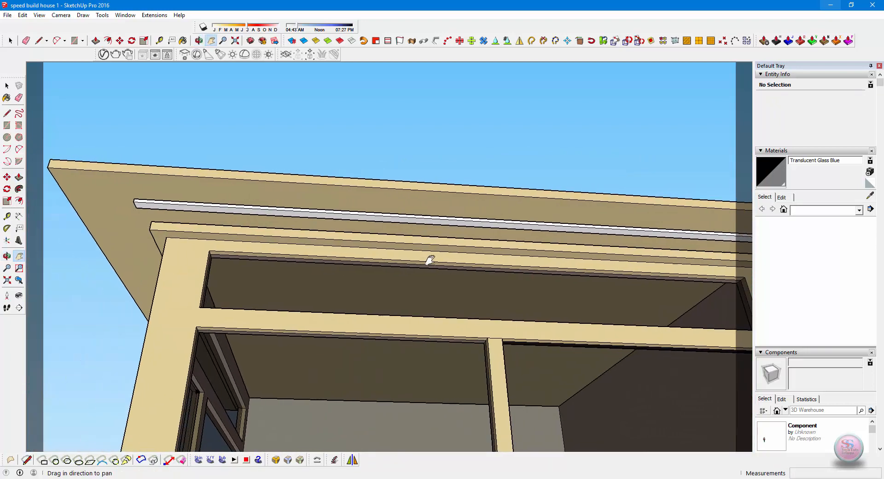
key("o")
left_click_drag(296, 256, 418, 256)
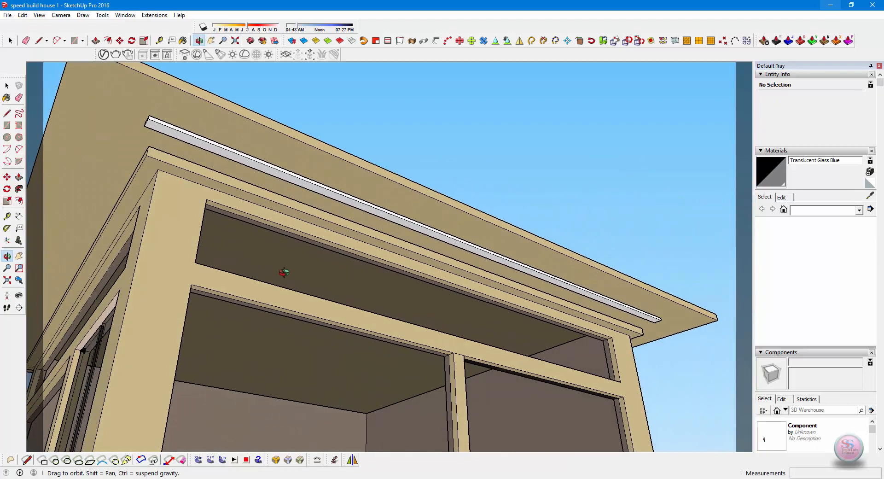
key("p")
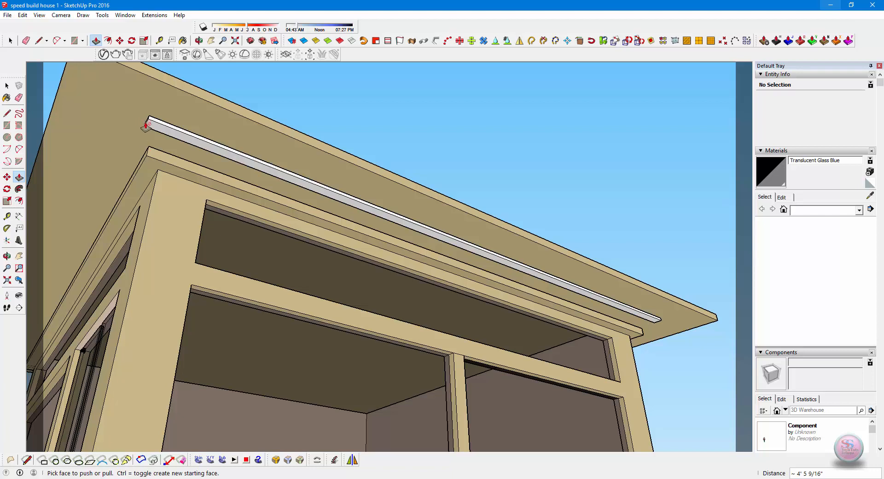
key("h")
left_click_drag(152, 202, 227, 215)
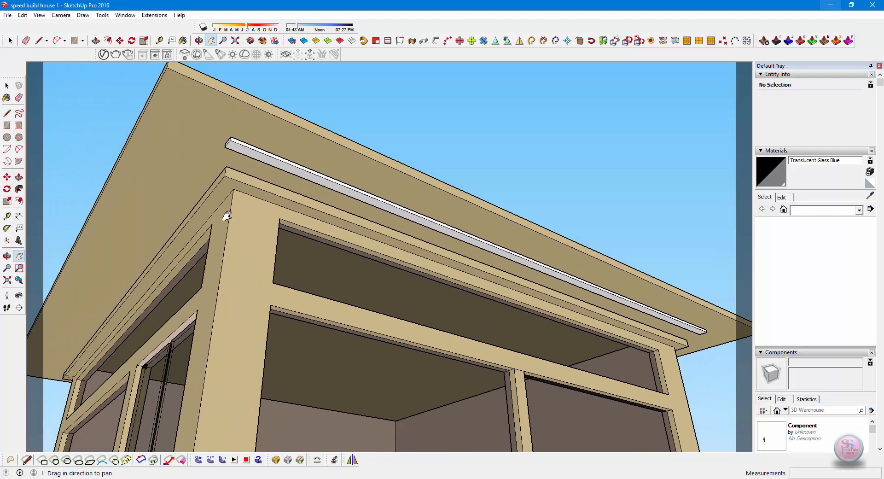
key("o")
key("p")
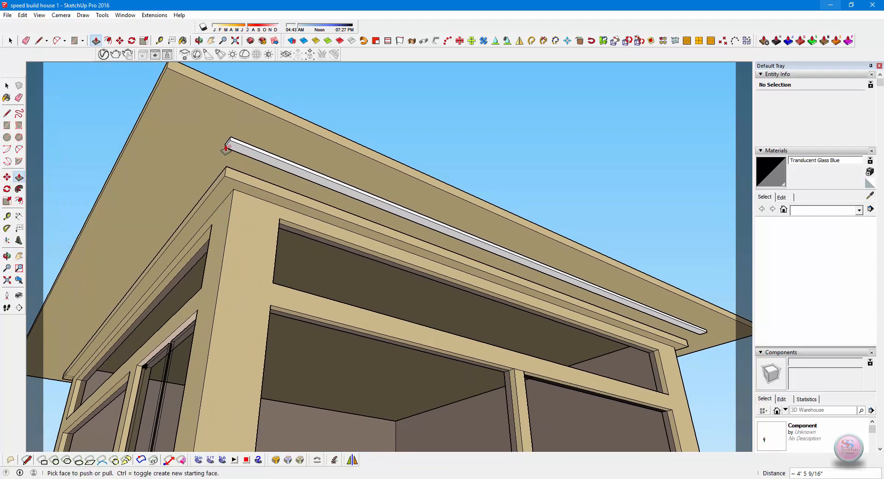
left_click(226, 148)
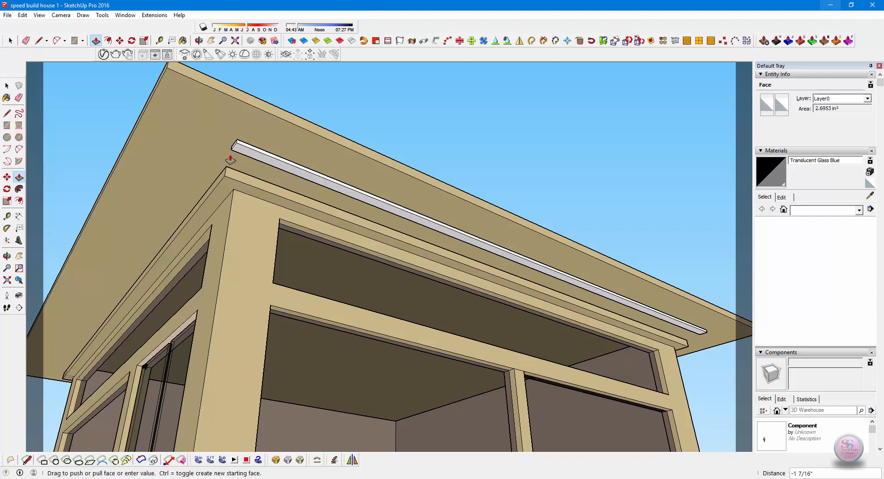
left_click(231, 176)
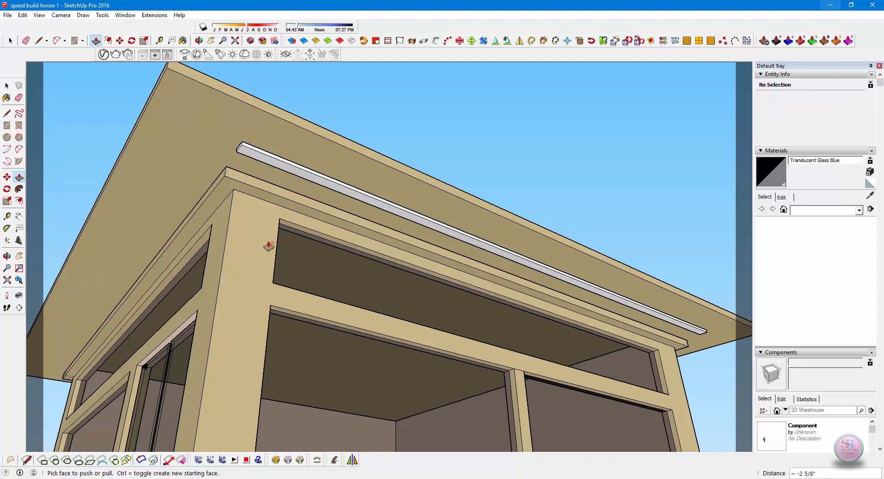
- Select all of the strip's geometry under the roof overhang and make it a group
key("h")
left_click_drag(274, 228, 228, 209)
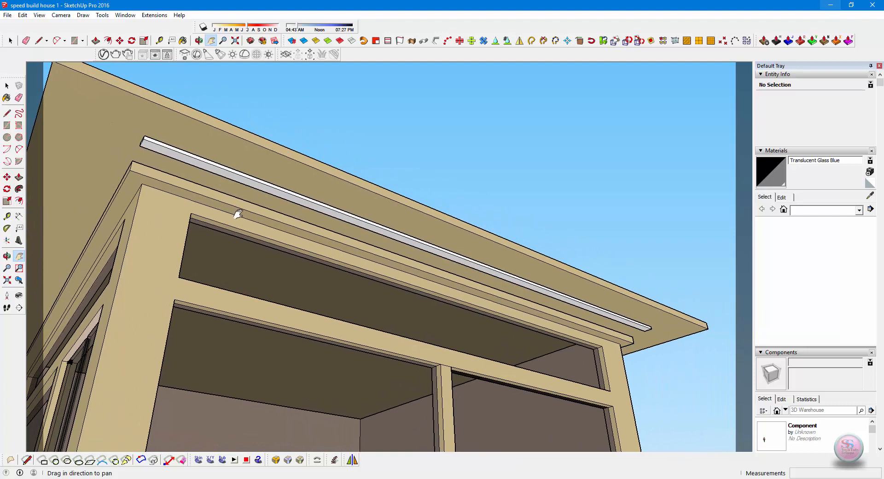
key("space")
left_click(239, 183)
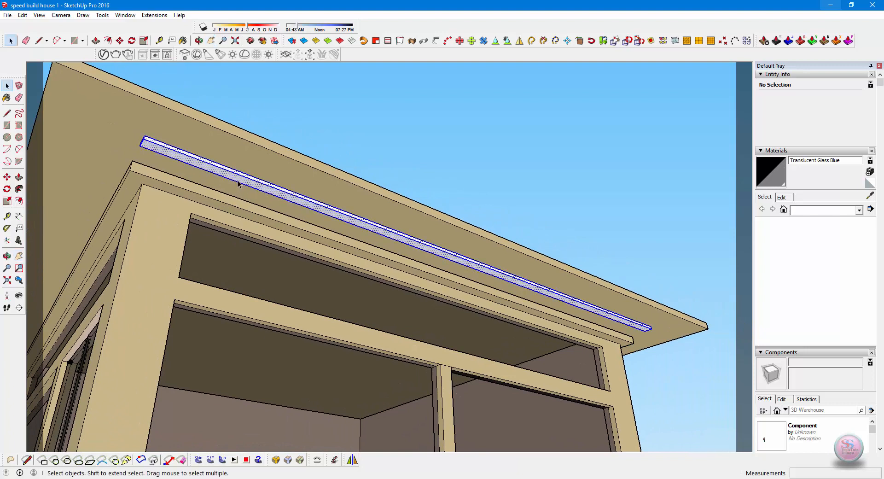
right_click(238, 181)
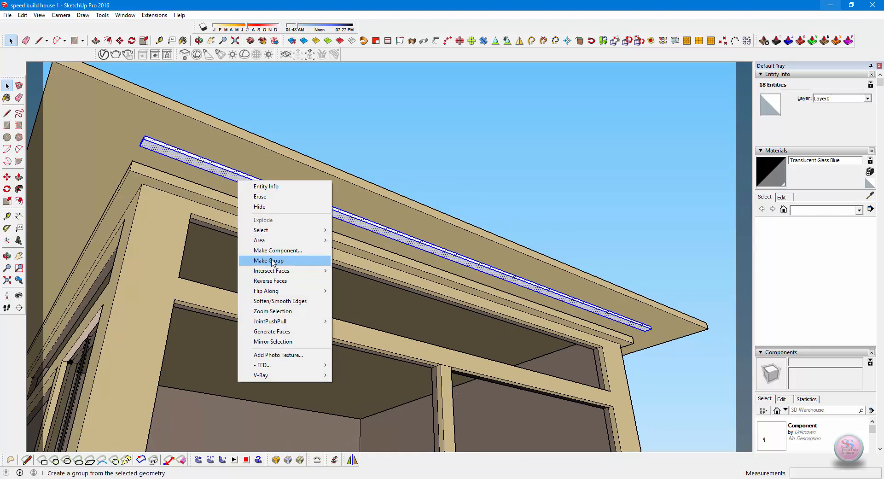
left_click(273, 260)
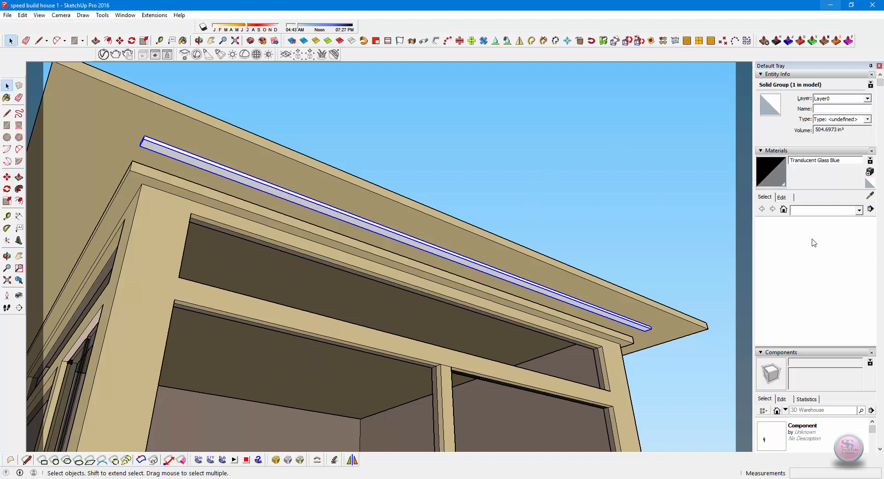
- Add a new layer named bar
left_click(762, 353)
left_click(765, 370)
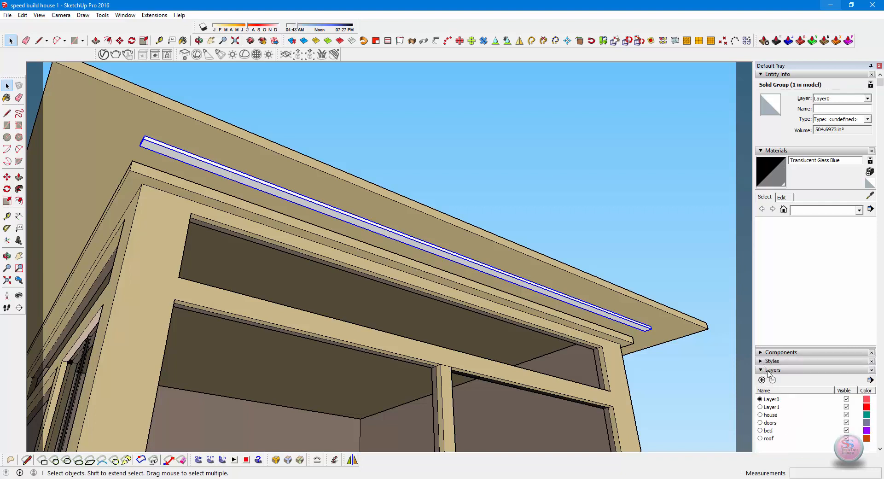
left_click(762, 270)
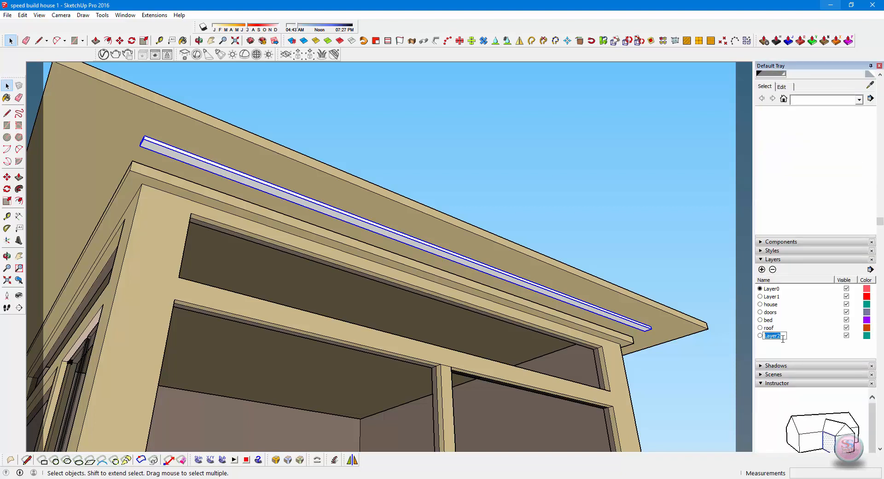
type("bst")
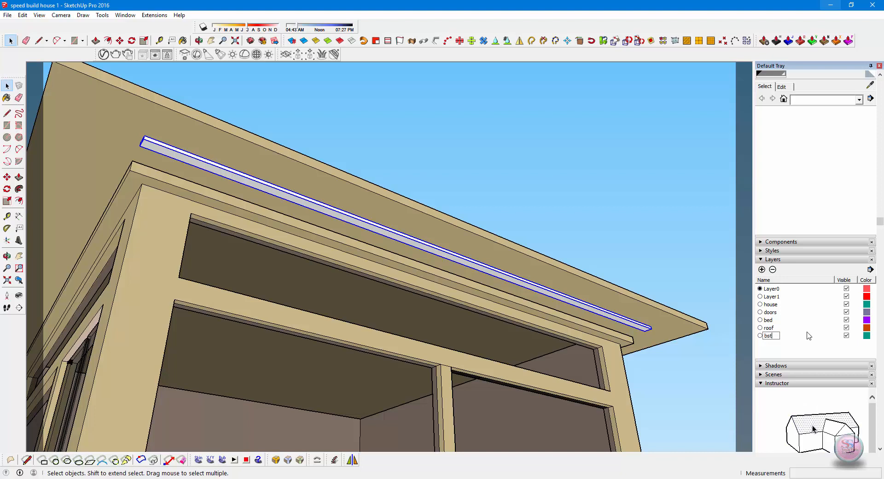
key("BackSpace")
key("BackSpace")
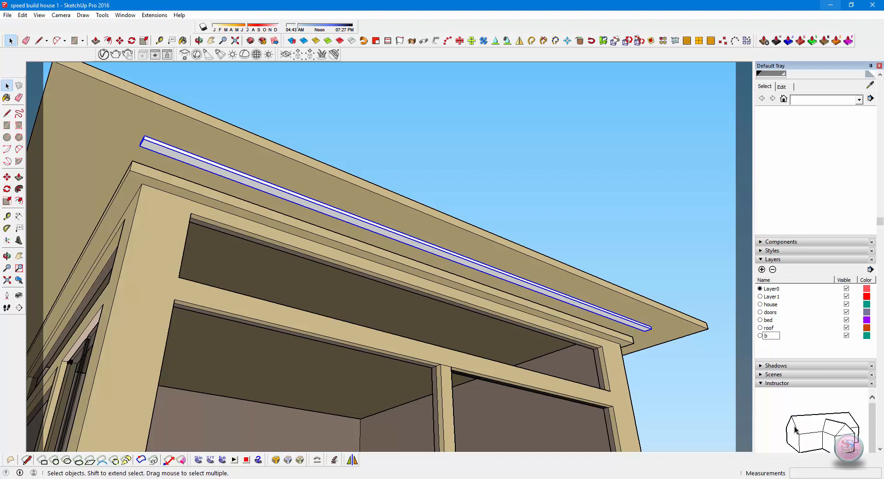
type("ar")
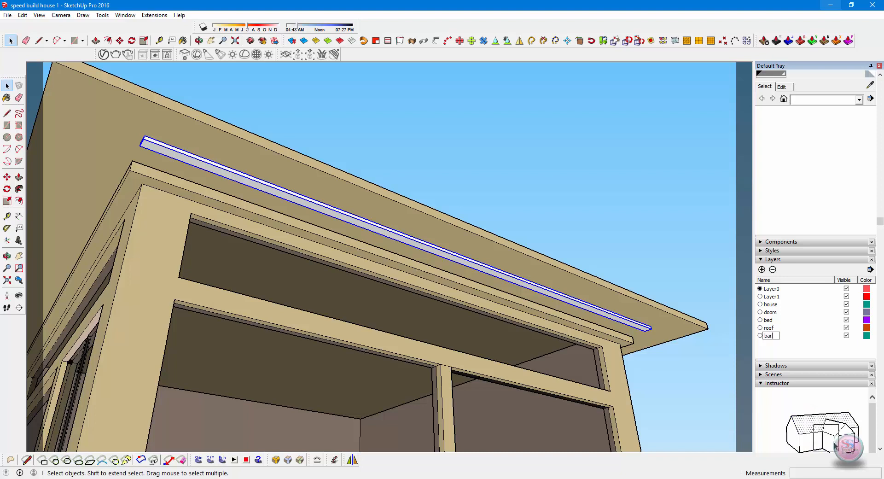
left_click(834, 349)
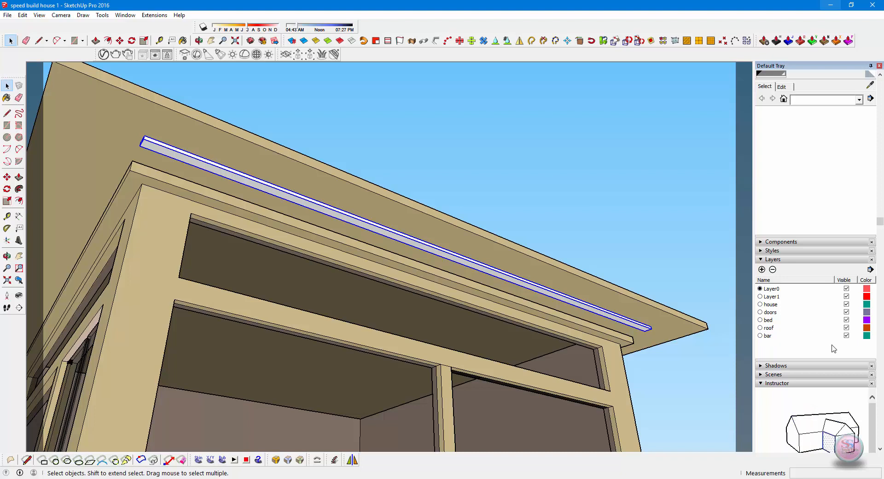
- Assign the strip group to the bar layer and check it by hiding and showing that layer
right_click(440, 254)
left_click(467, 258)
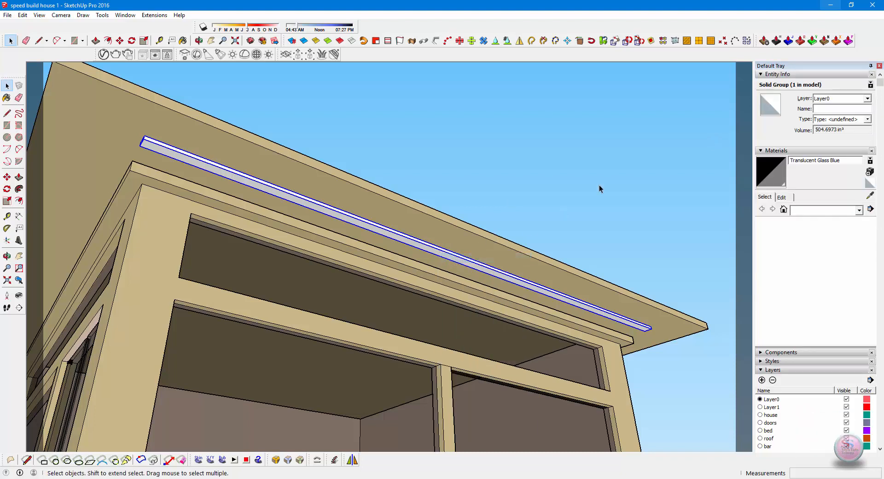
left_click(867, 99)
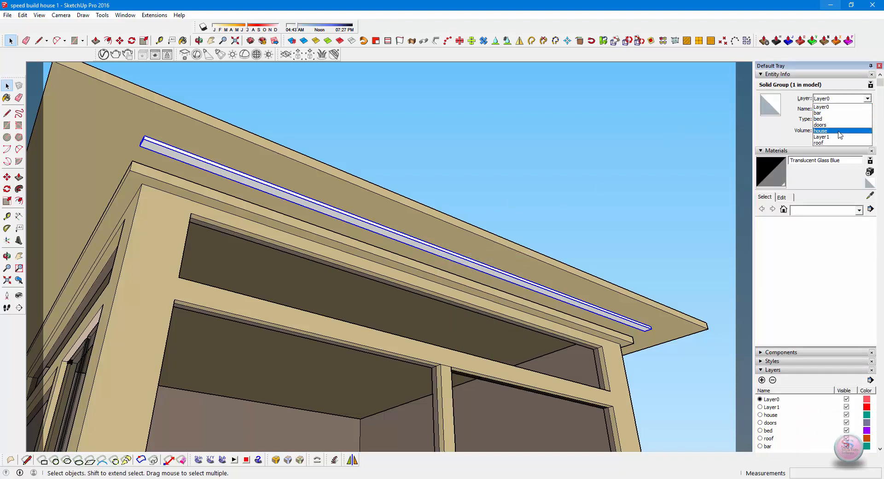
left_click(826, 116)
scroll(810, 287, "down", 5)
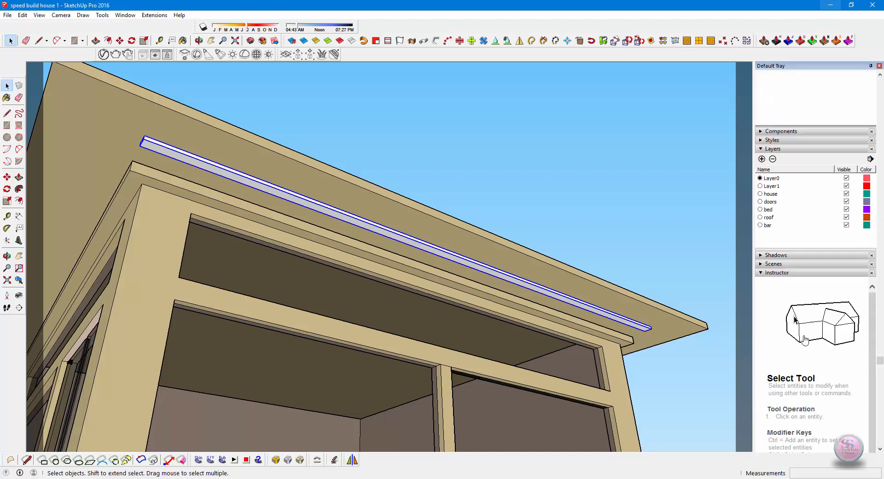
left_click(846, 225)
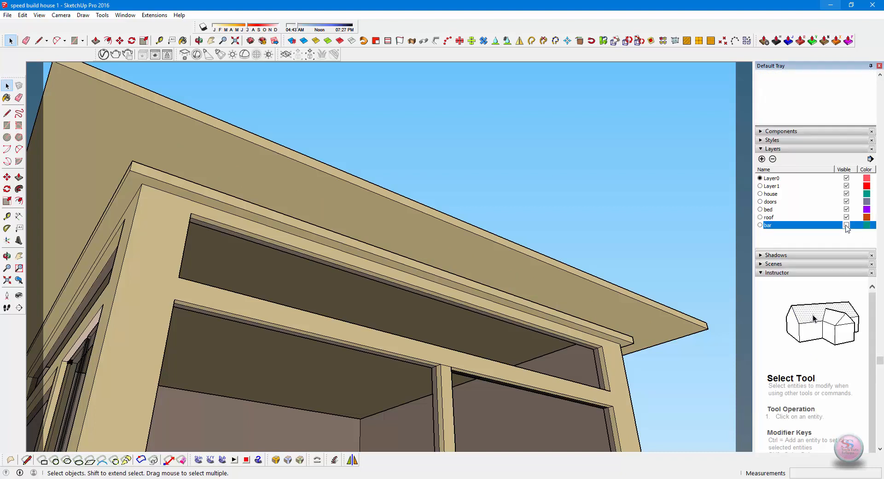
left_click(847, 225)
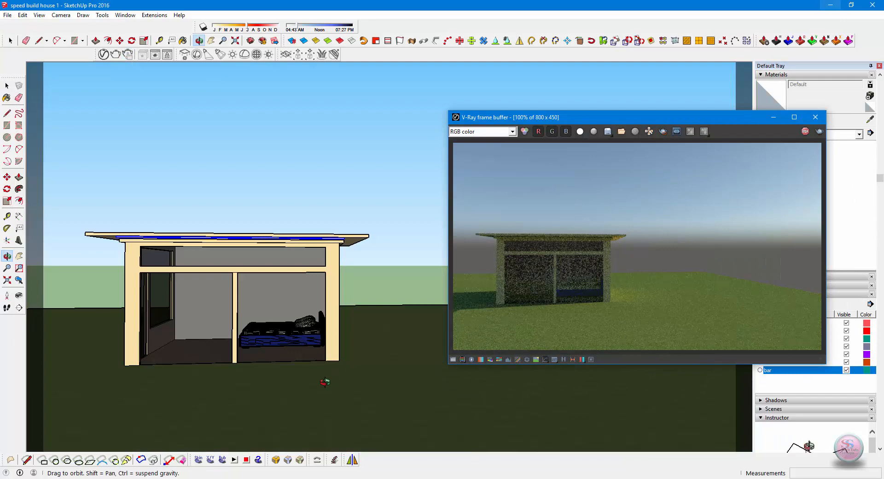
- Frame the house from the front for the interactive render and lock the V-Ray camera orientation
mouse_move(255, 374)
left_mouse_down()
mouse_move(246, 381)
mouse_move(361, 369)
mouse_move(322, 391)
left_mouse_up()
key("h")
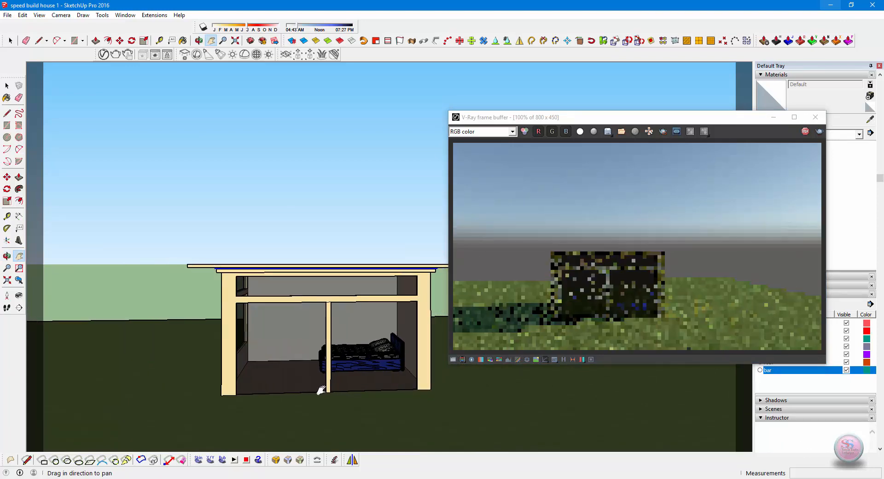
left_click(572, 328)
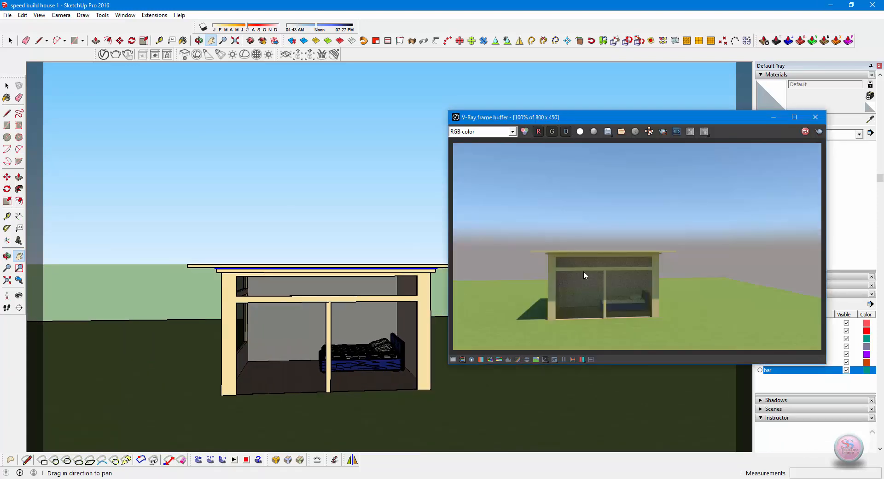
left_click(169, 56)
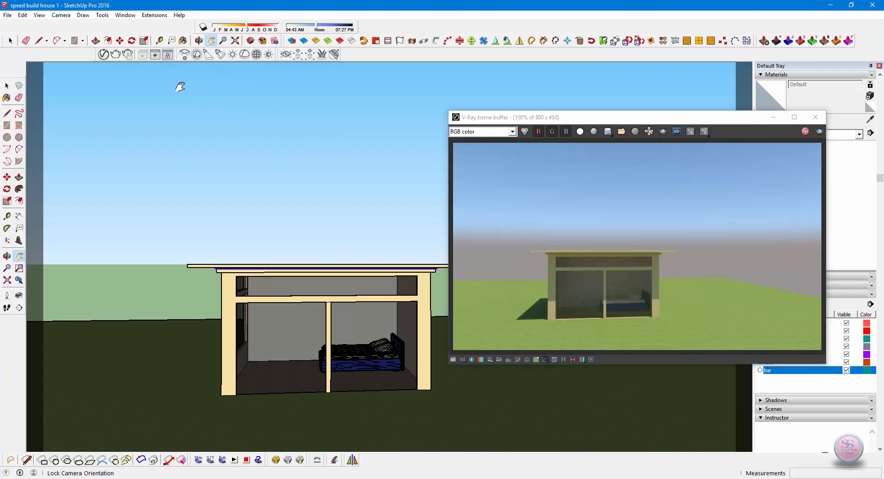
- Move the frame buffer aside and draw a long V-Ray rectangle light on the room's ceiling near the window-side corner
mouse_move(316, 321)
middle_mouse_down()
mouse_move(345, 374)
mouse_move(325, 355)
middle_mouse_up()
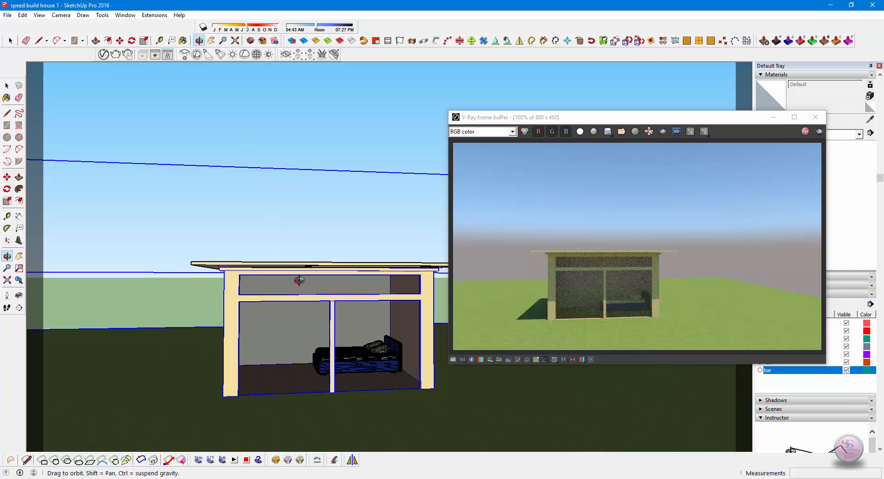
scroll(308, 319, "up", 10)
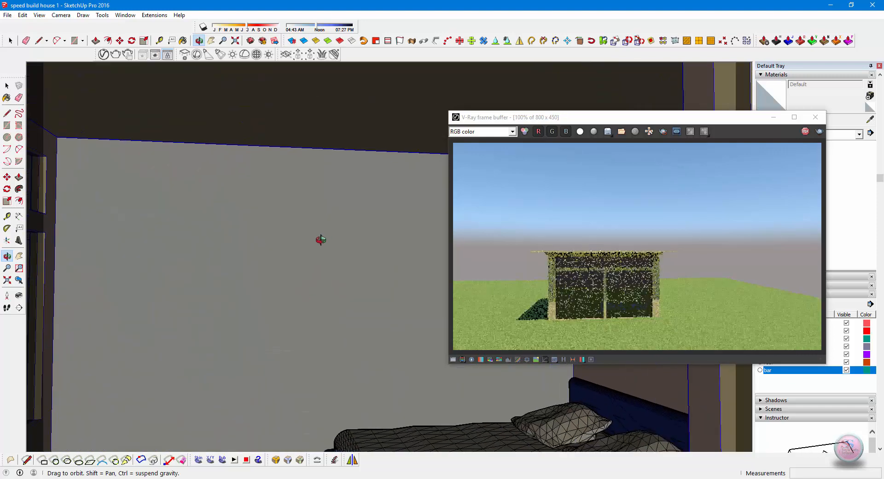
mouse_move(341, 254)
left_mouse_down()
mouse_move(361, 182)
mouse_move(430, 118)
mouse_move(460, 111)
mouse_move(528, 150)
mouse_move(526, 195)
left_mouse_up()
left_click_drag(533, 121, 871, 128)
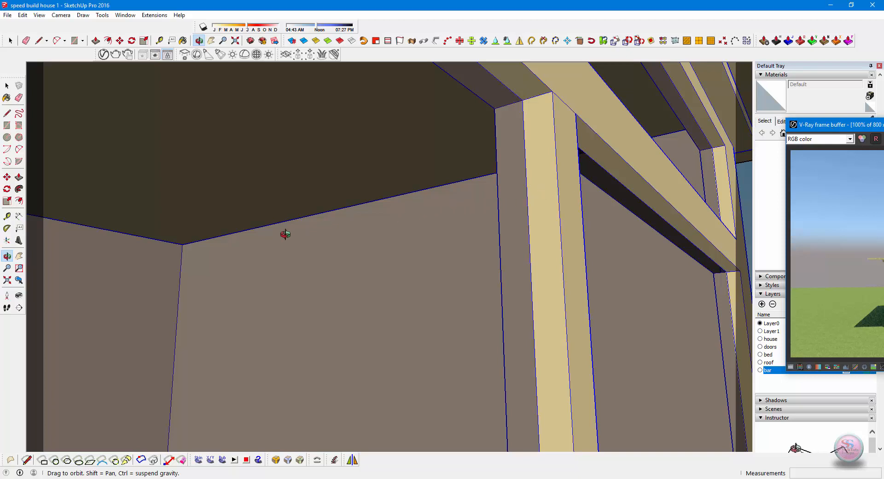
mouse_move(286, 235)
left_mouse_down()
mouse_move(184, 233)
mouse_move(42, 172)
mouse_move(66, 191)
mouse_move(239, 247)
mouse_move(441, 360)
mouse_move(443, 286)
left_mouse_up()
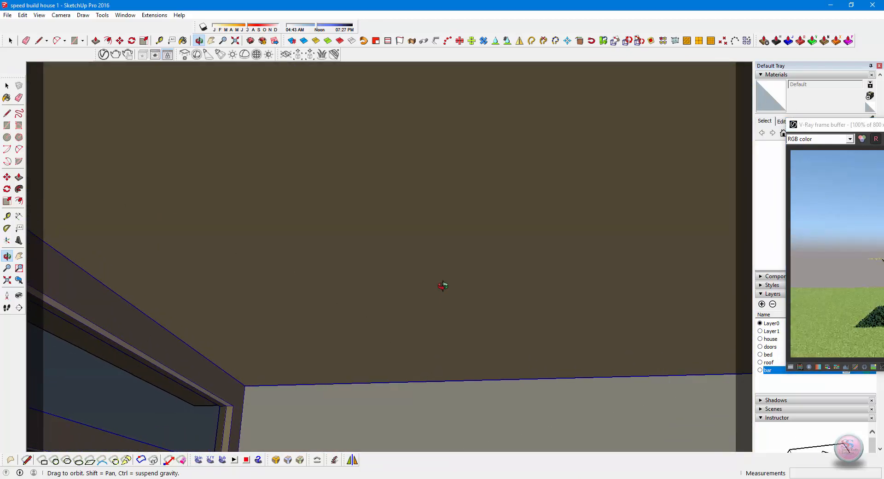
mouse_move(339, 351)
left_mouse_down()
mouse_move(296, 319)
mouse_move(267, 347)
mouse_move(341, 182)
left_mouse_up()
key("h")
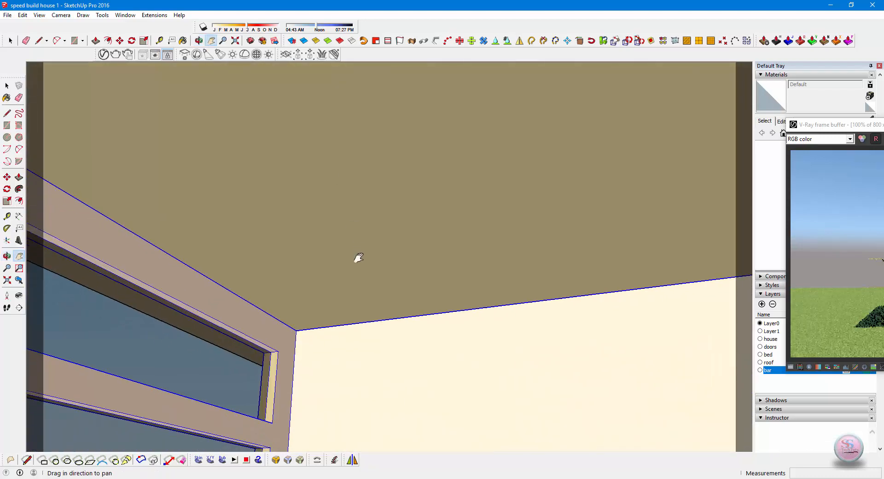
key("o")
mouse_move(347, 263)
left_mouse_down()
mouse_move(323, 206)
mouse_move(357, 213)
mouse_move(365, 178)
left_mouse_up()
key("h")
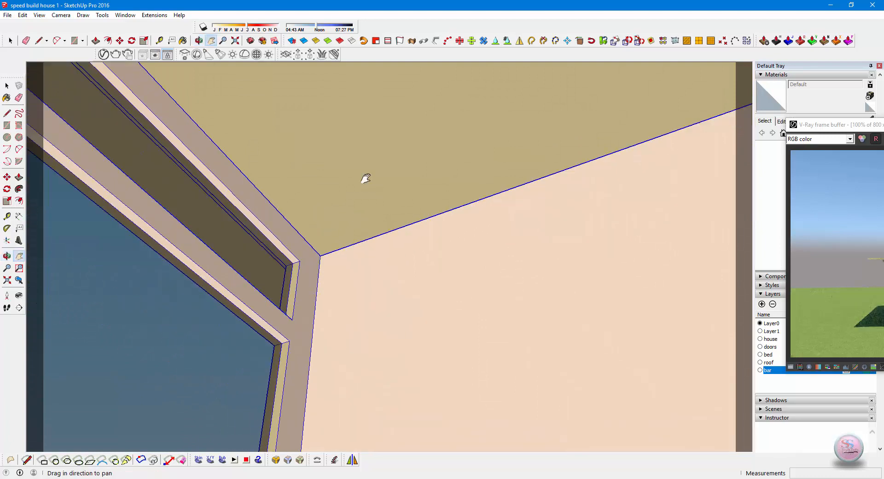
middle_click_drag(366, 179, 295, 309, "shift")
left_click(184, 55)
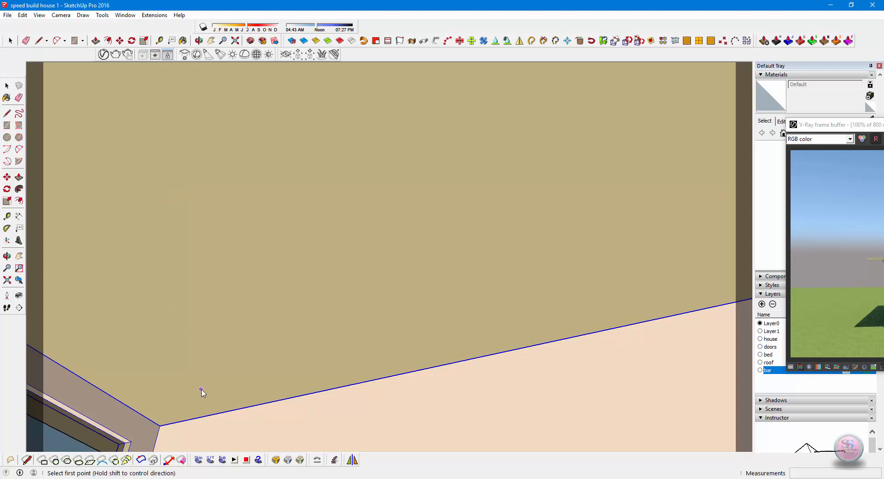
left_click(213, 353)
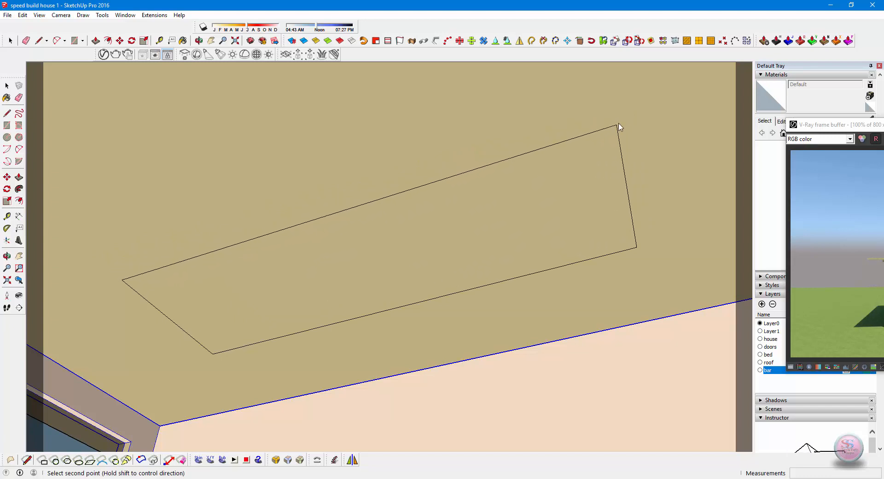
left_click(618, 123)
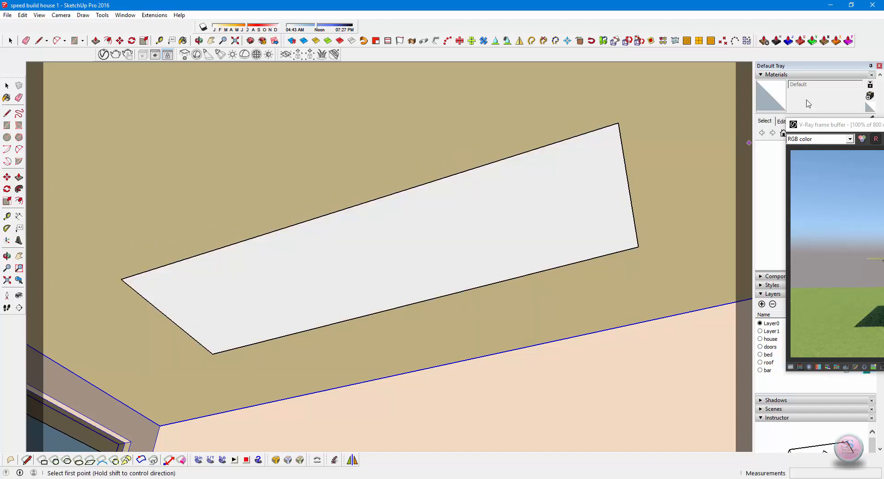
- Check the render in the frame buffer and lower the V-Ray rectangle light about 8 5/8" below the ceiling
left_click_drag(829, 124, 326, 120)
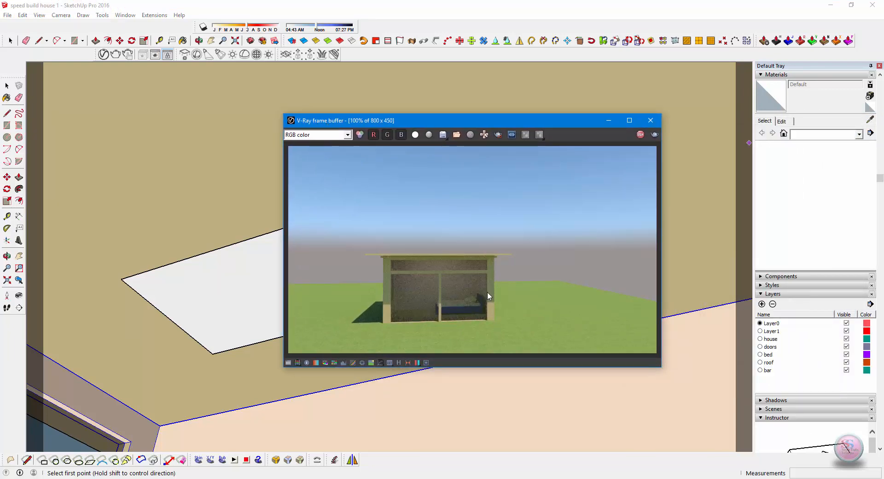
left_click_drag(456, 124, 873, 107)
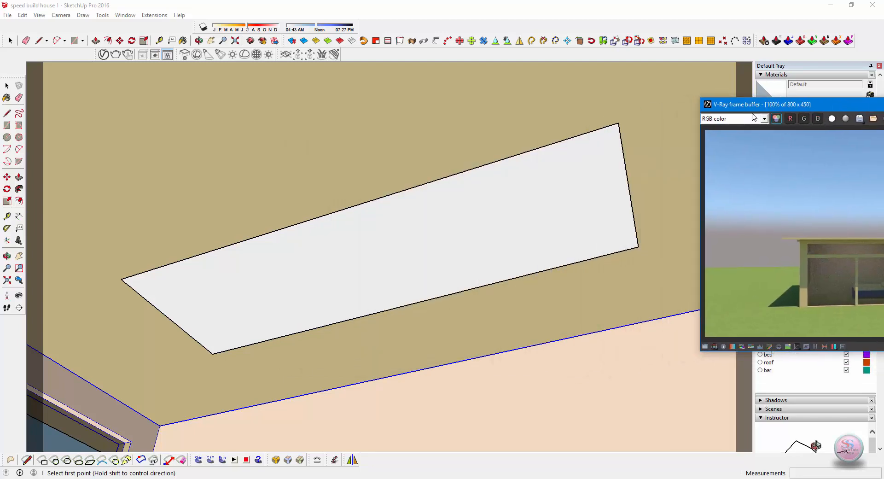
left_click_drag(735, 109, 853, 108)
left_click(448, 243)
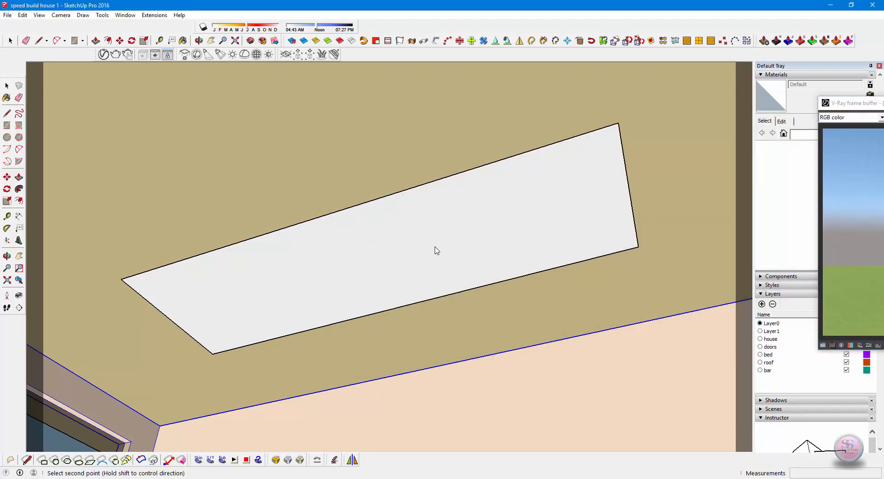
key("space")
double_click(426, 269)
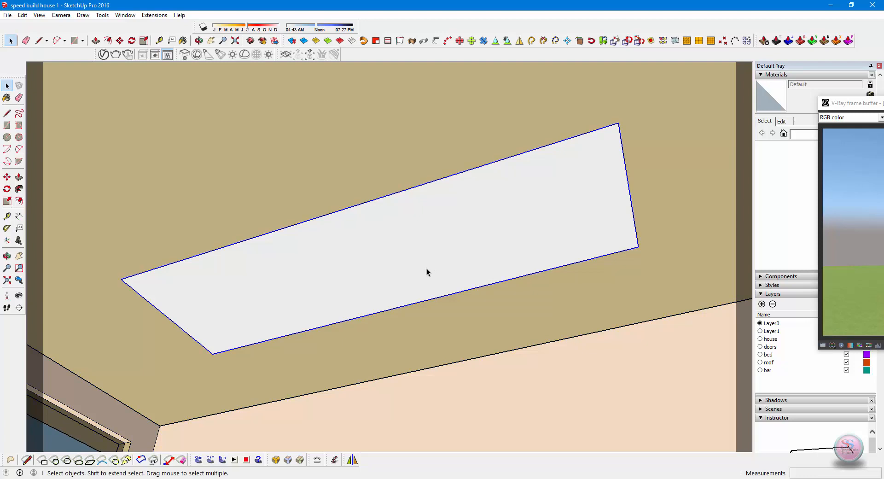
key("m")
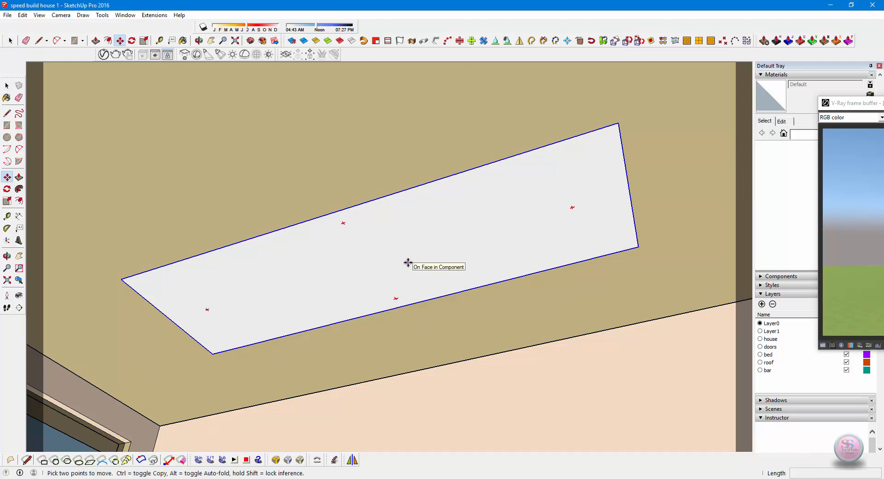
left_click(408, 262)
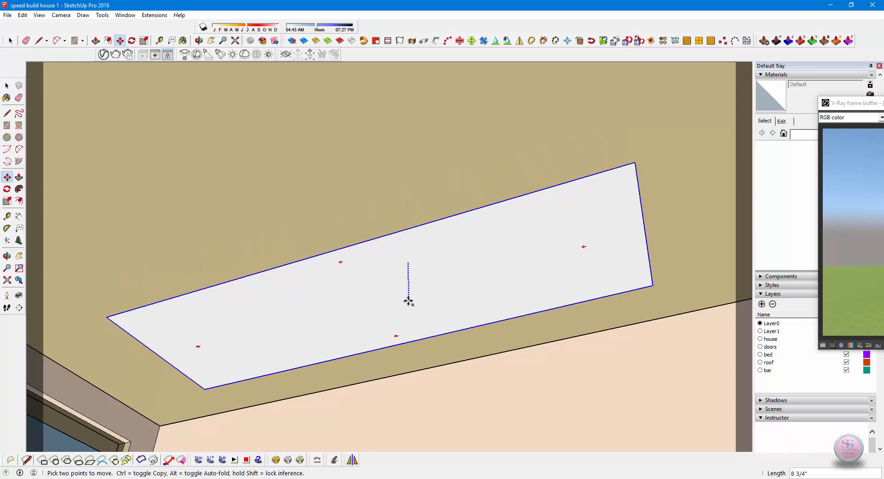
left_click(408, 299)
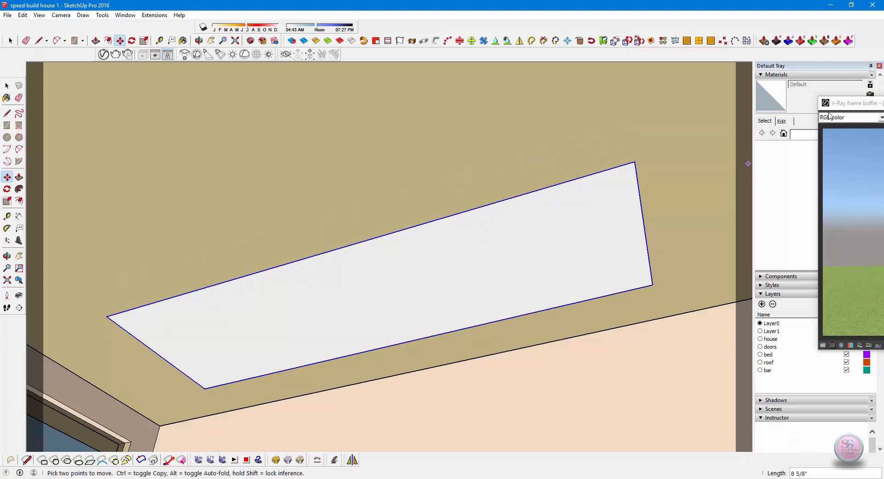
- Place the frame buffer beside the front view of the house and set the time of day to about 07:27 PM
left_click_drag(836, 104, 381, 104)
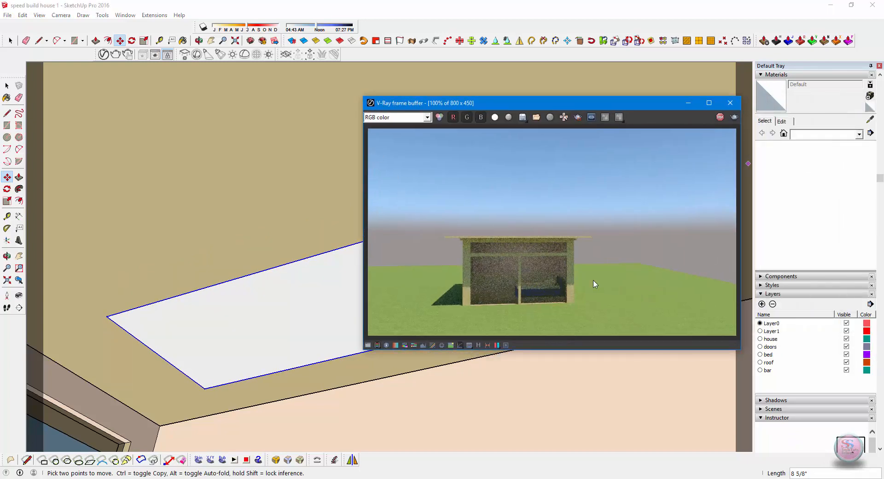
left_click(318, 191)
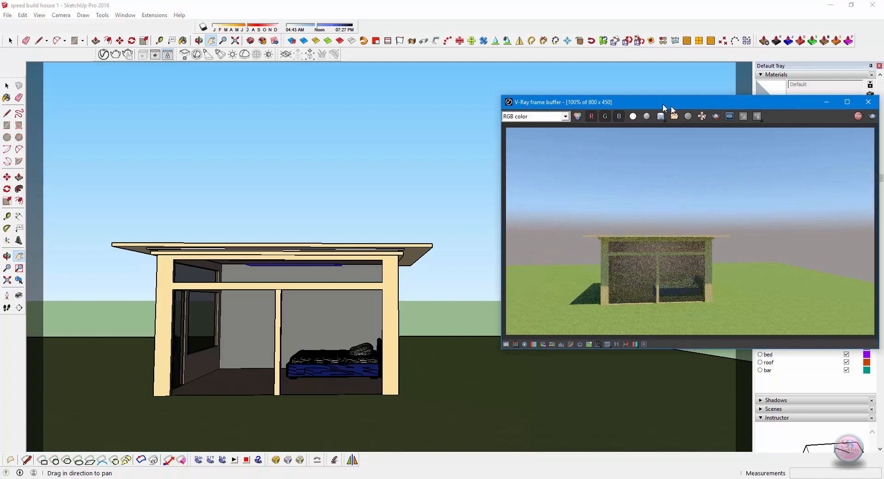
left_click_drag(665, 107, 636, 99)
left_click(320, 19)
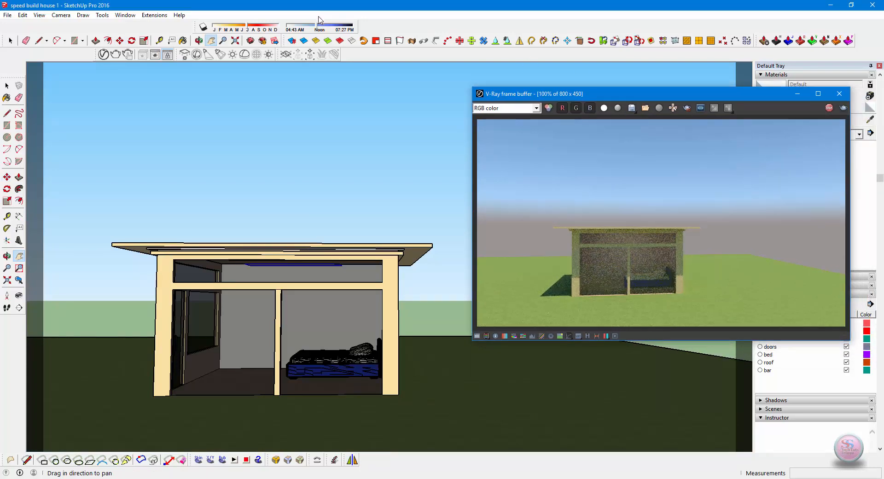
left_click_drag(317, 26, 352, 27)
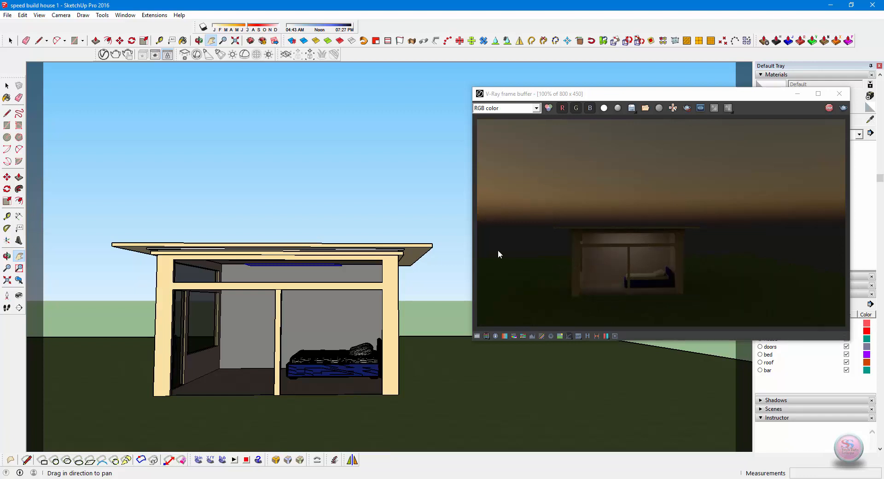
- Set the V-Ray Rectangle Light's intensity to 100 and preview the lit room with the time of day around noon
left_click(103, 54)
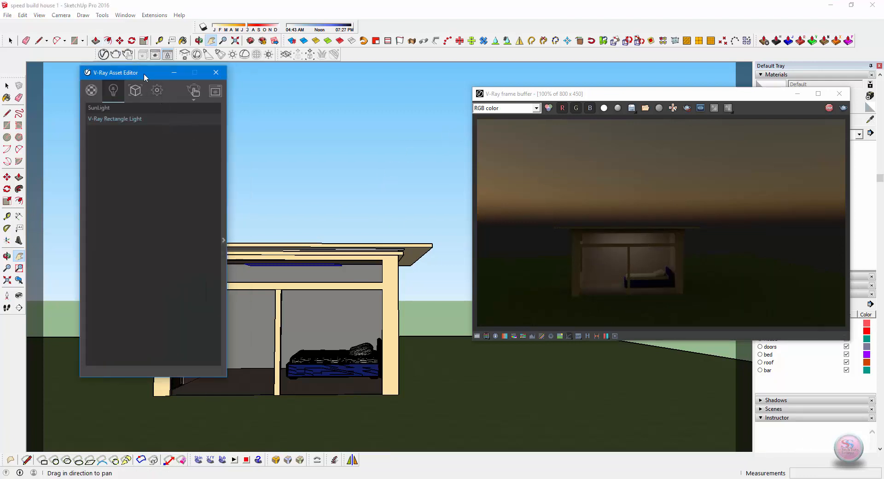
left_click_drag(144, 73, 164, 72)
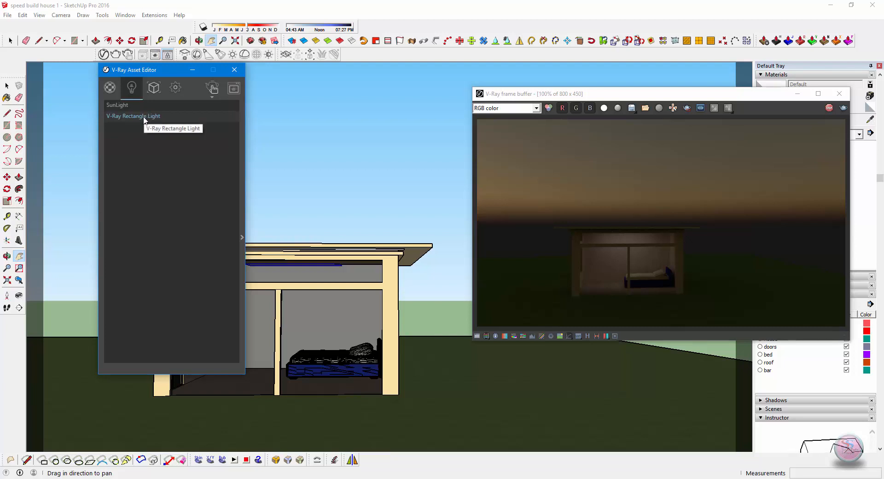
left_click(241, 237)
left_click_drag(280, 73, 251, 71)
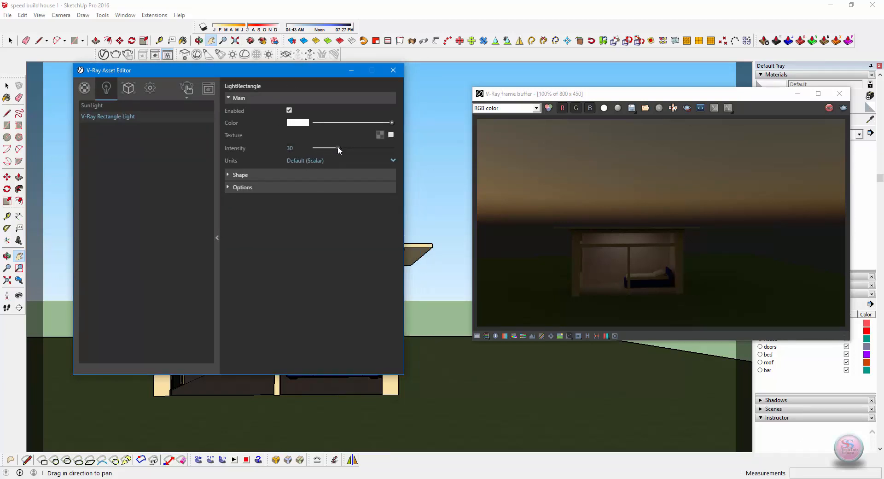
left_click_drag(339, 147, 360, 148)
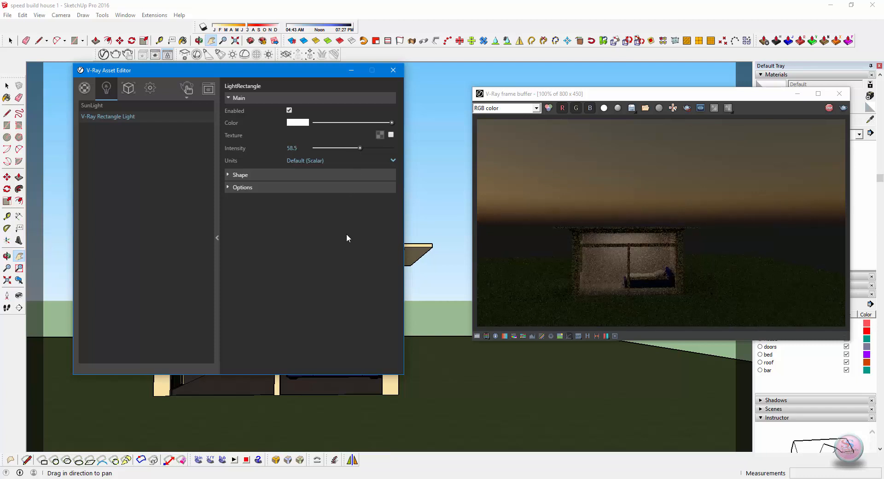
left_click_drag(359, 148, 367, 148)
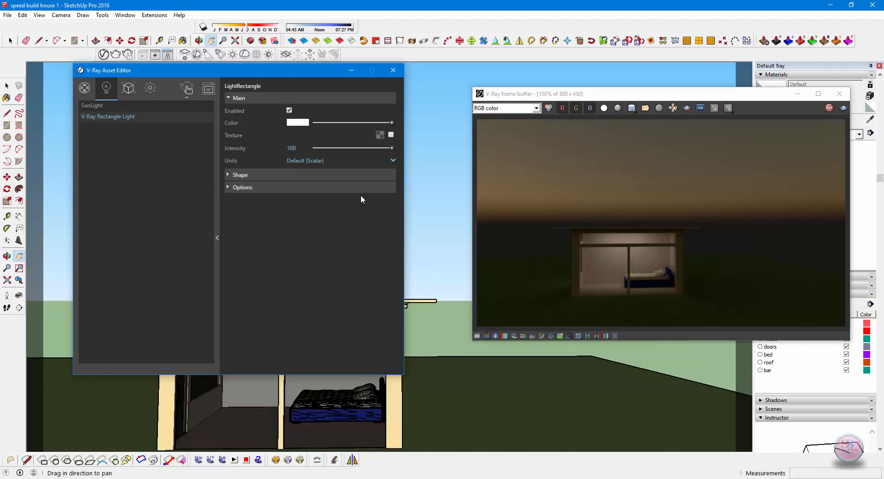
left_click(316, 30)
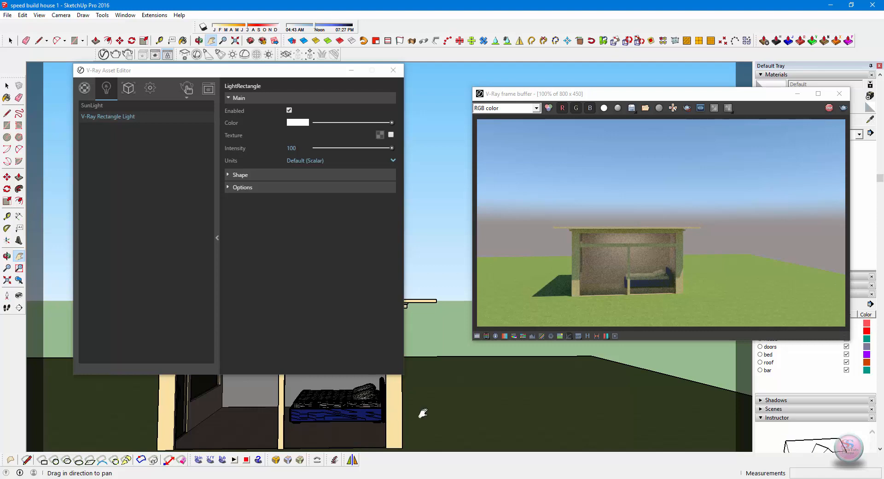
- Select the strip group under the roof overhang and convert it to a V-Ray mesh light
mouse_move(450, 418)
left_mouse_down()
mouse_move(458, 406)
mouse_move(545, 390)
left_mouse_up()
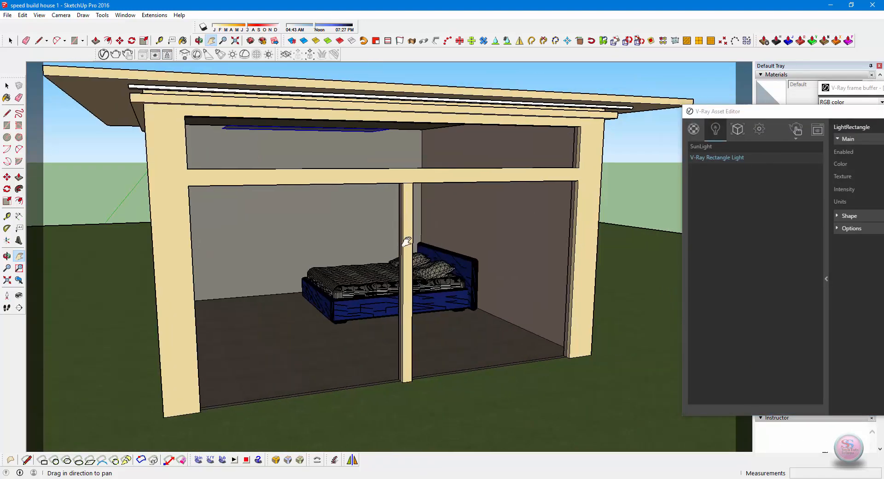
left_click_drag(404, 246, 389, 250)
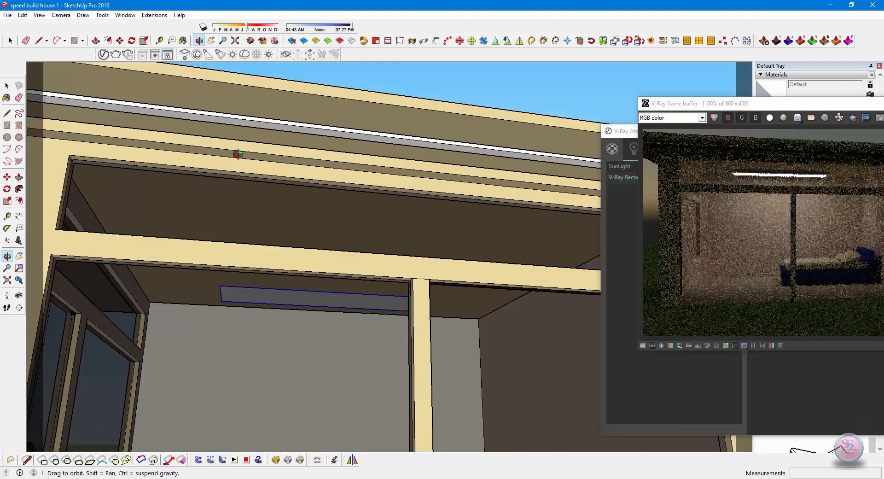
key("space")
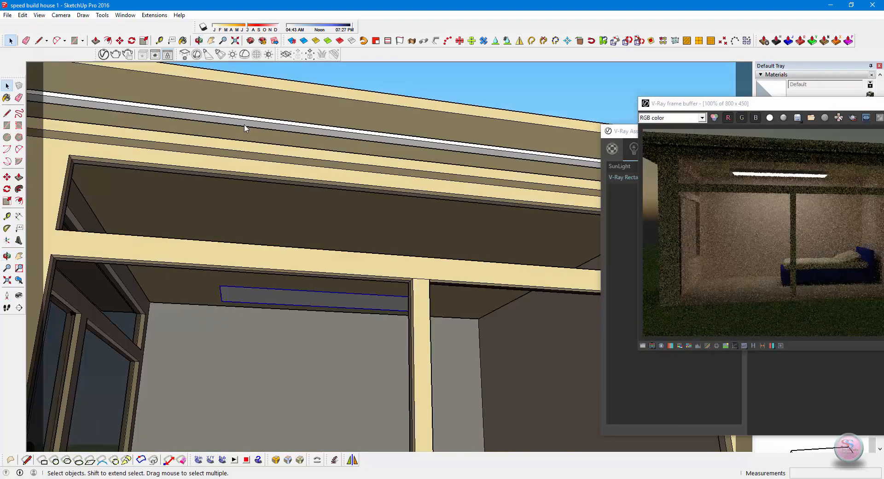
left_click(245, 128)
double_click(245, 127)
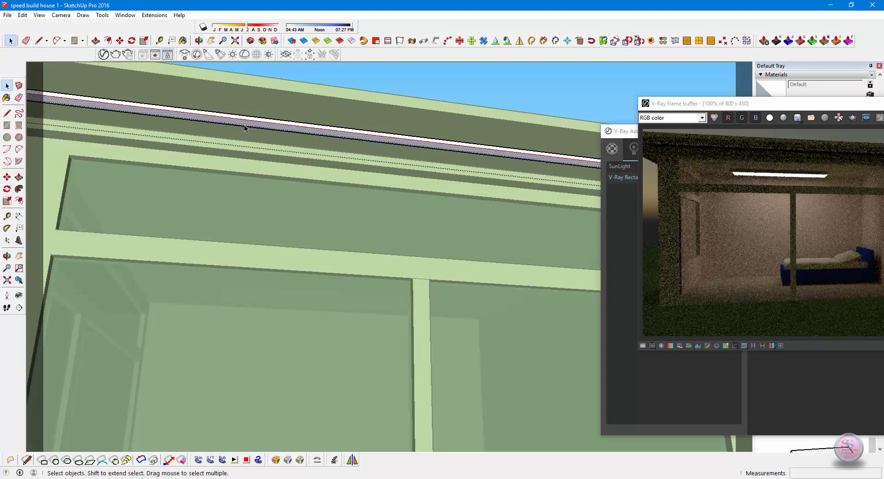
left_click(302, 103)
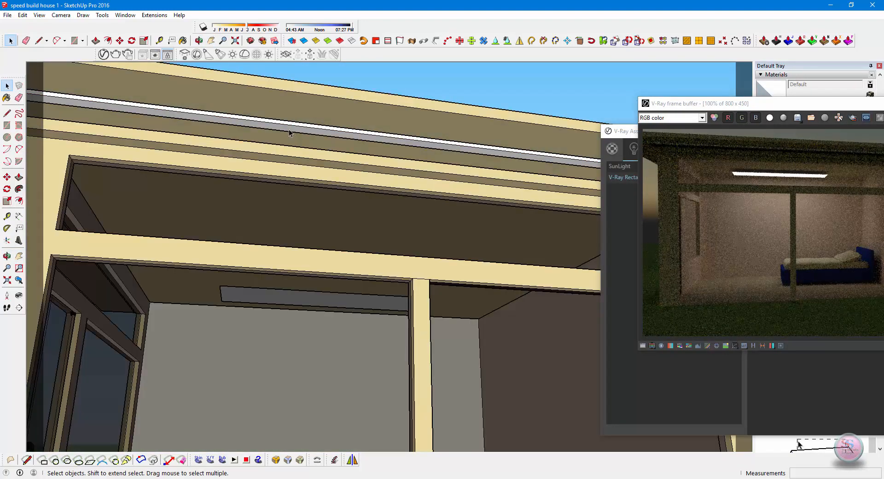
double_click(289, 131)
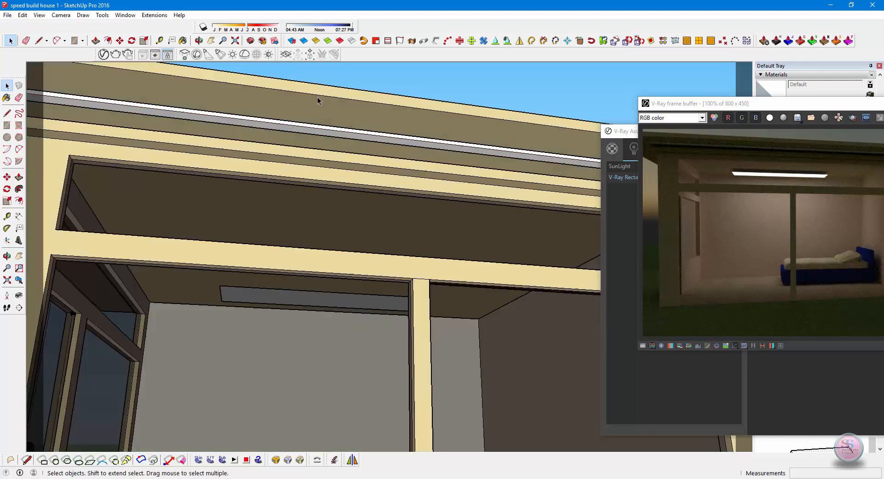
left_click(284, 133)
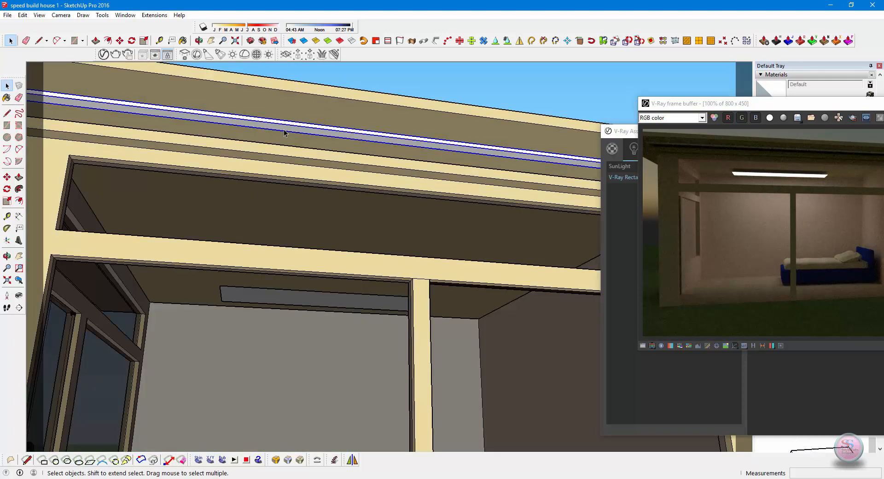
left_click(256, 54)
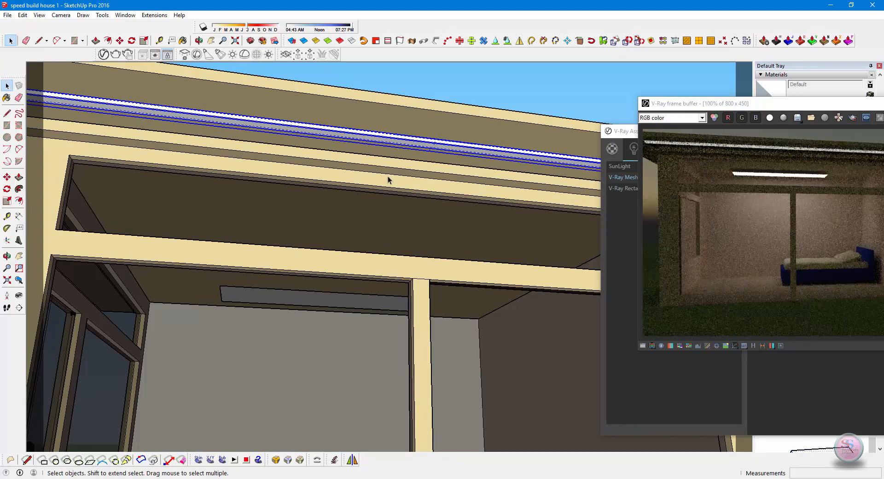
- Frame the whole house from the front and arrange the asset editor and frame buffer side by side
mouse_move(371, 205)
middle_mouse_down("shift")
mouse_move(226, 194)
mouse_move(245, 225)
mouse_move(249, 187)
mouse_move(275, 254)
mouse_move(239, 199)
middle_mouse_up("shift")
scroll(229, 191, "down", 3)
middle_click_drag(257, 150, 332, 355, "shift")
mouse_move(286, 293)
middle_mouse_down("shift")
mouse_move(283, 232)
mouse_move(300, 222)
middle_mouse_up("shift")
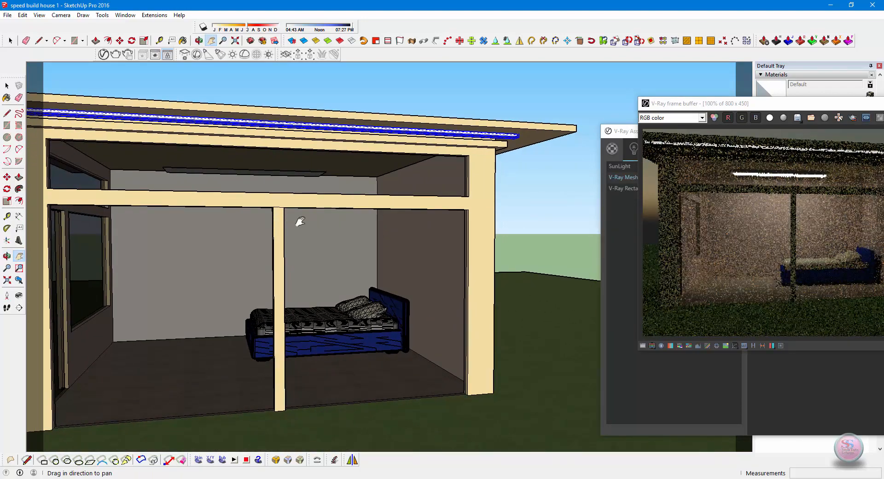
middle_click_drag(205, 253, 235, 247, "shift")
scroll(240, 255, "down", 4)
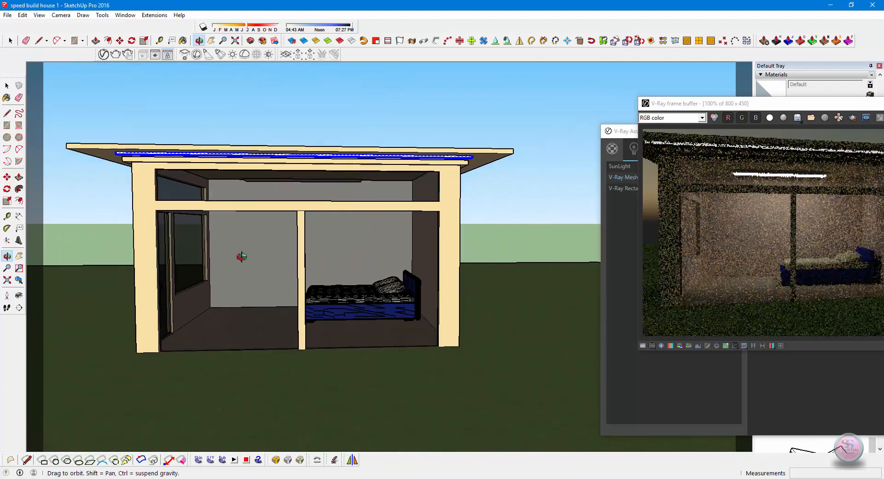
scroll(241, 257, "up", 1)
left_click_drag(695, 105, 361, 115)
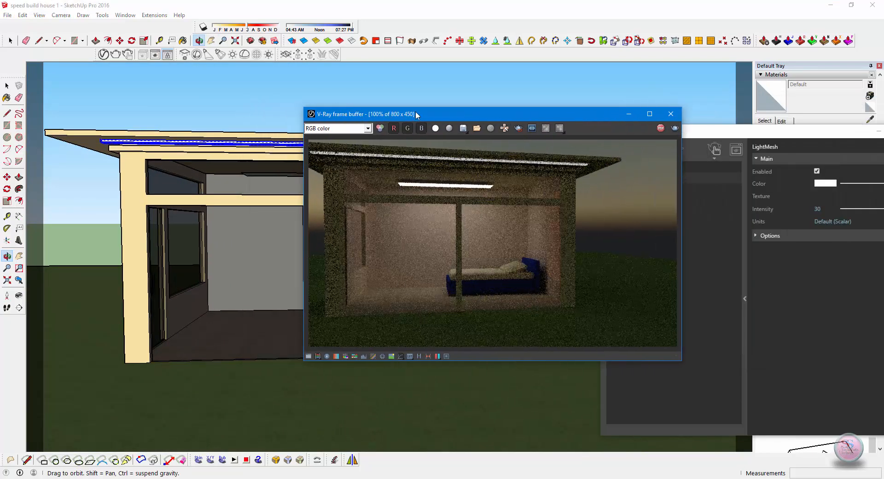
left_click_drag(415, 111, 527, 150)
left_click_drag(623, 131, 126, 103)
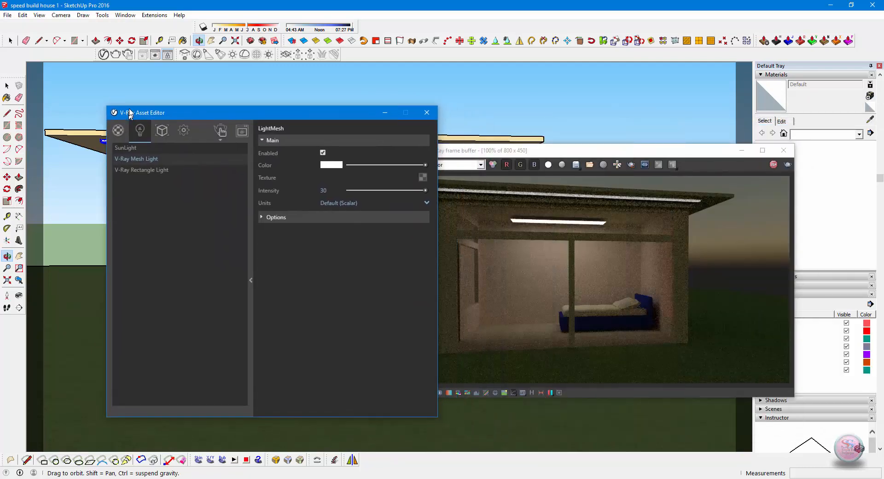
left_click_drag(485, 148, 522, 89)
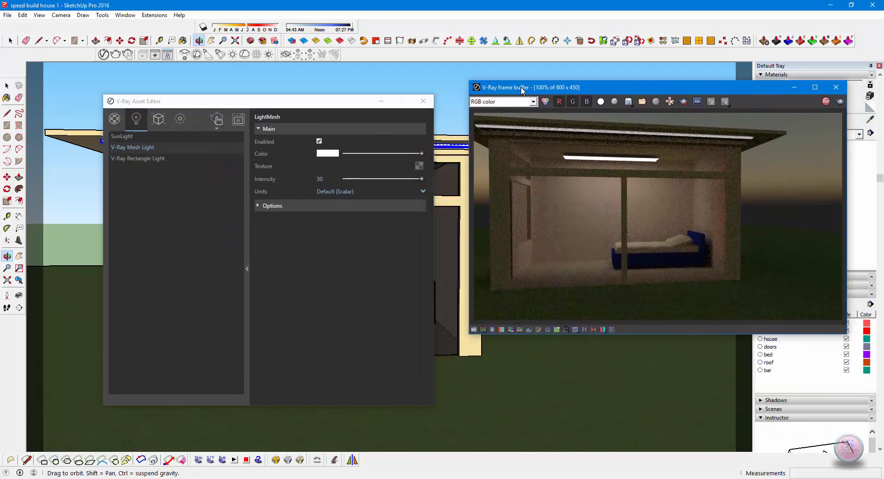
left_click_drag(225, 105, 192, 147)
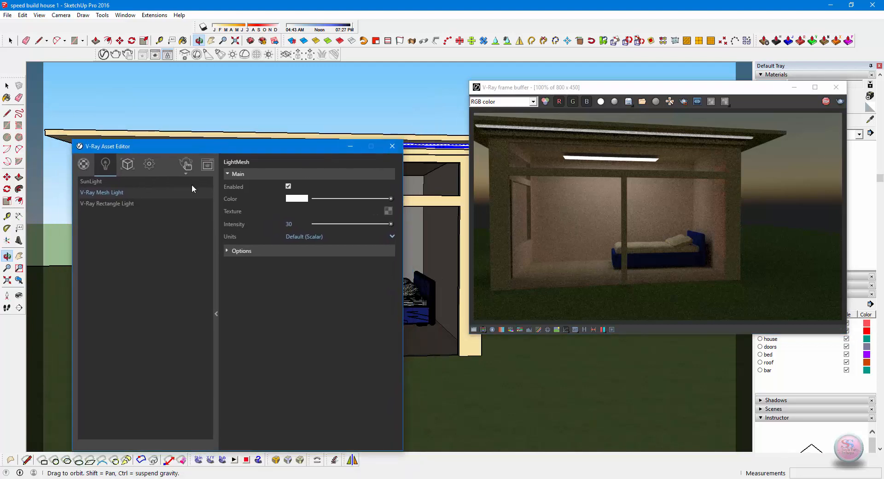
- Try the V-Ray Mesh Light at an intensity of 14.7, and set it back to 30
left_click(123, 201)
left_click(147, 193)
left_click_drag(391, 225, 372, 223)
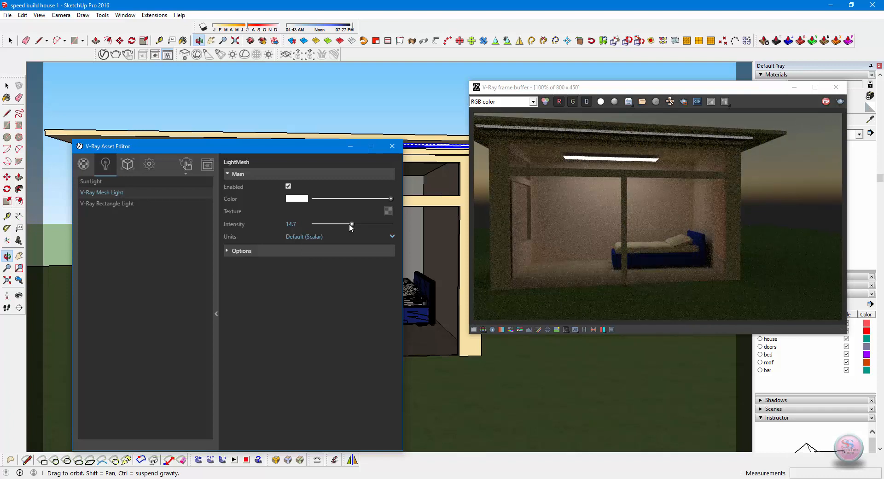
left_click_drag(350, 224, 392, 225)
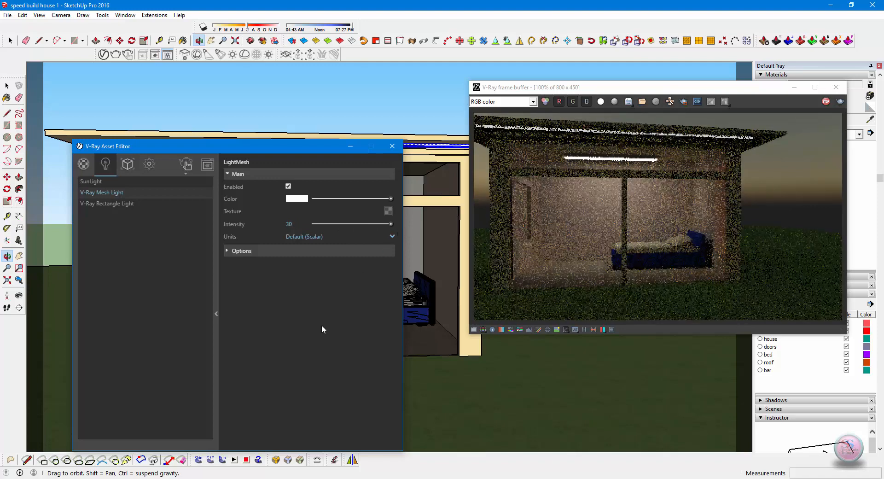
- Compare the lit house in the render at midday and at nightfall
left_click(321, 28)
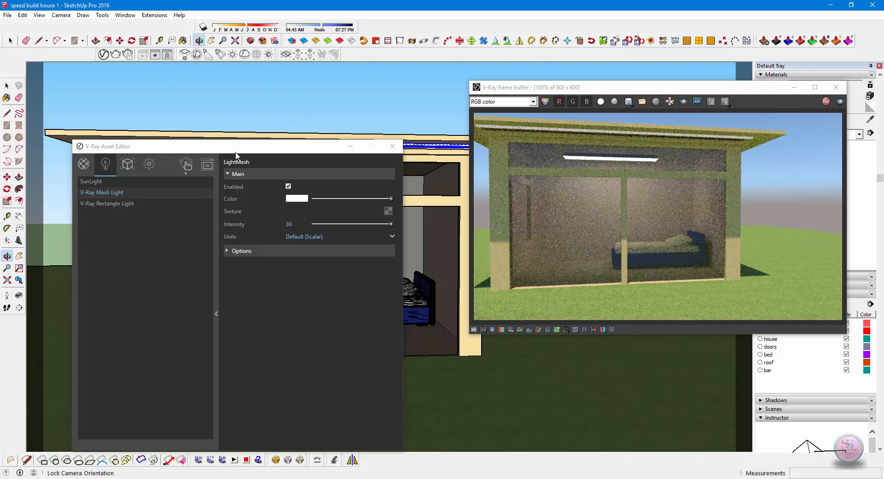
scroll(468, 362, "down", 3)
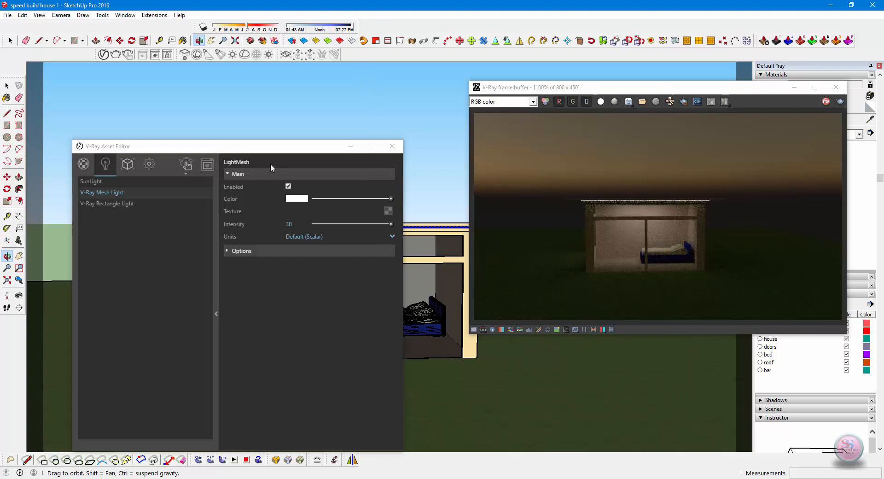
- Set the V-Ray Mesh Light's intensity to 50, and try a higher intensity
left_click(234, 225)
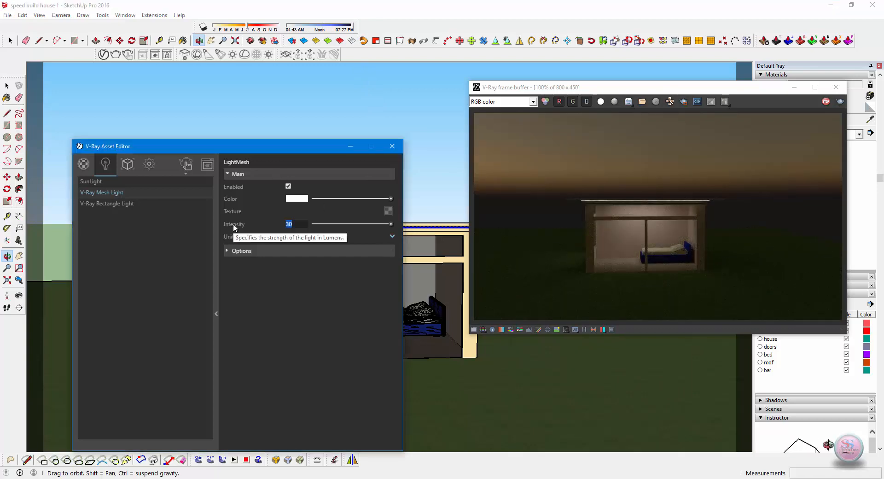
type("50")
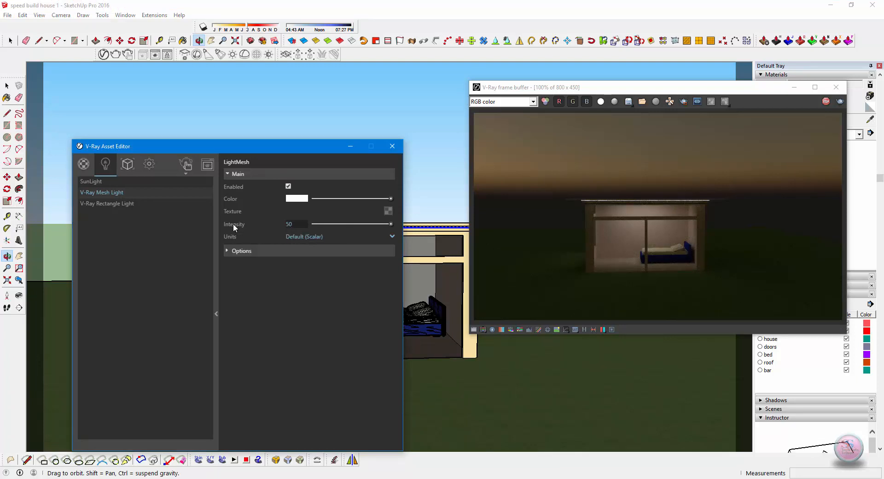
key("Return")
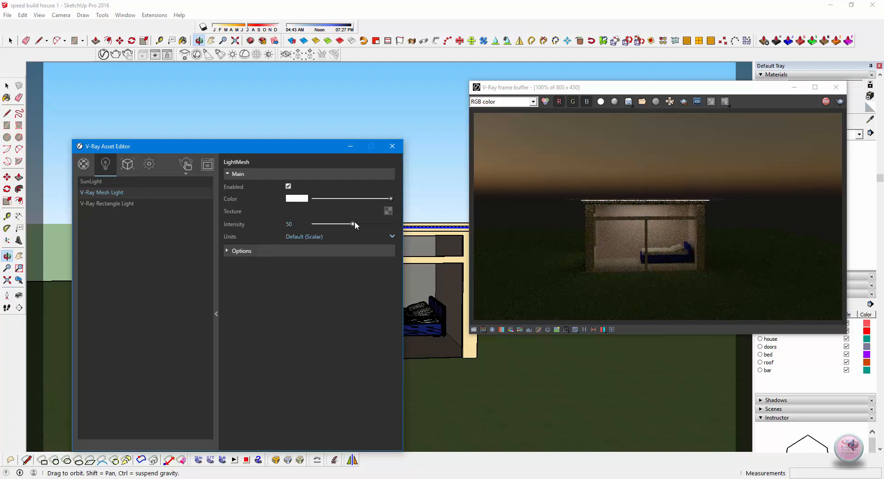
left_click_drag(354, 224, 371, 224)
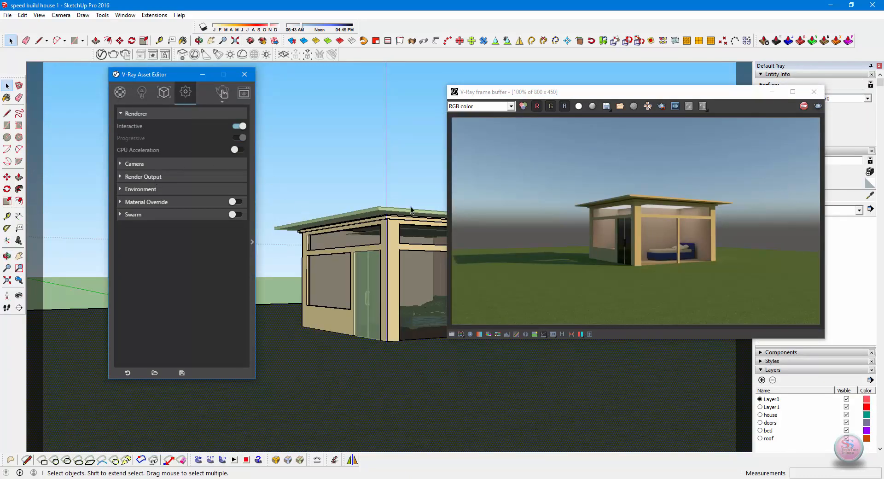
- Enable depth of field in the V-Ray camera settings, with the frame buffer placed beside the house
left_click_drag(511, 92, 694, 125)
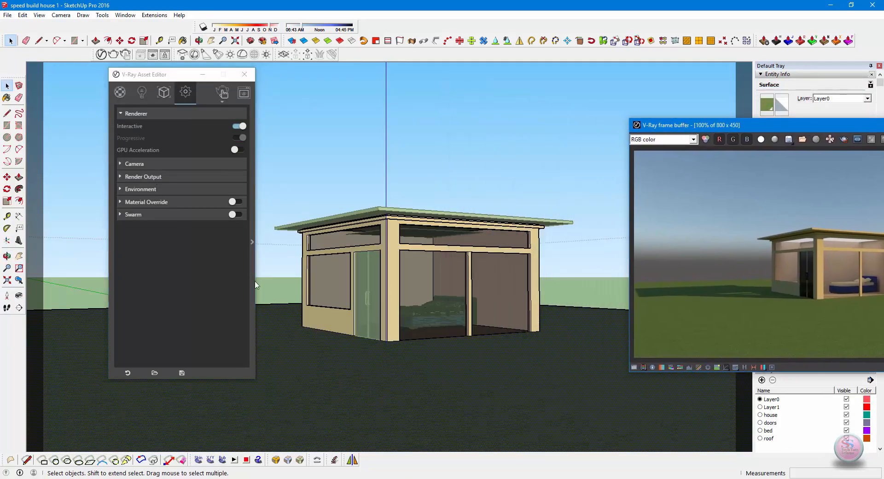
left_click(134, 164)
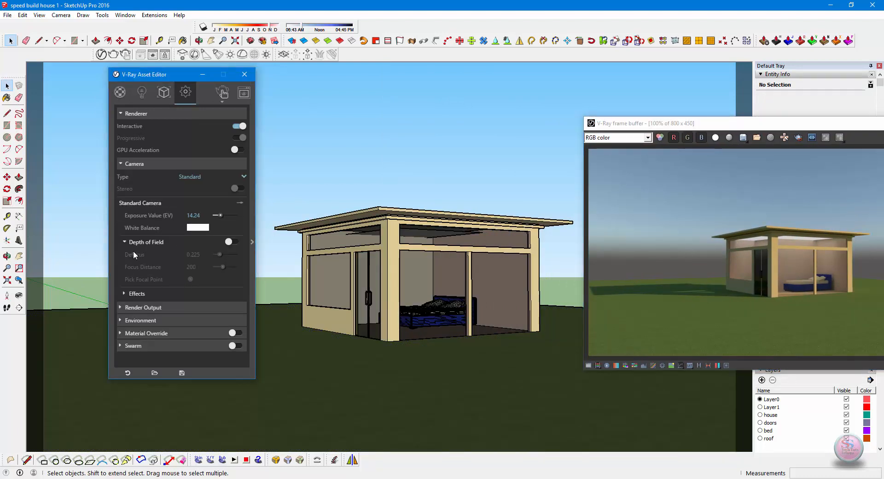
left_click(234, 242)
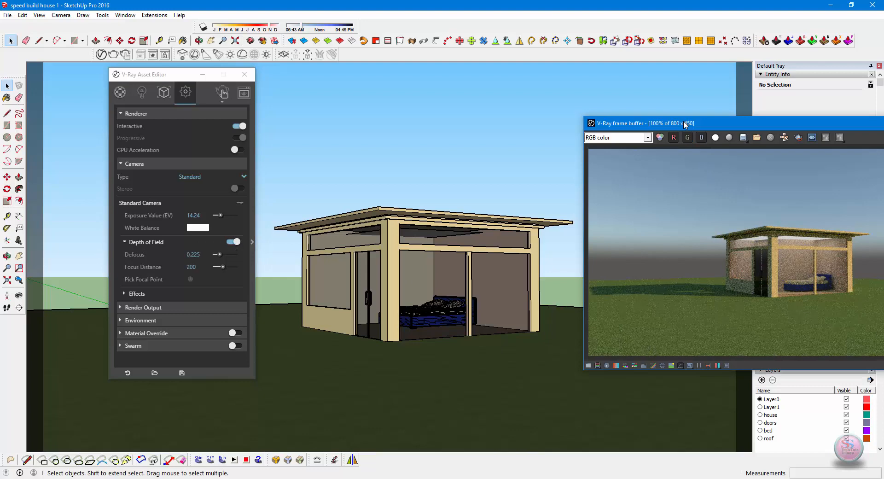
left_click_drag(684, 124, 612, 84)
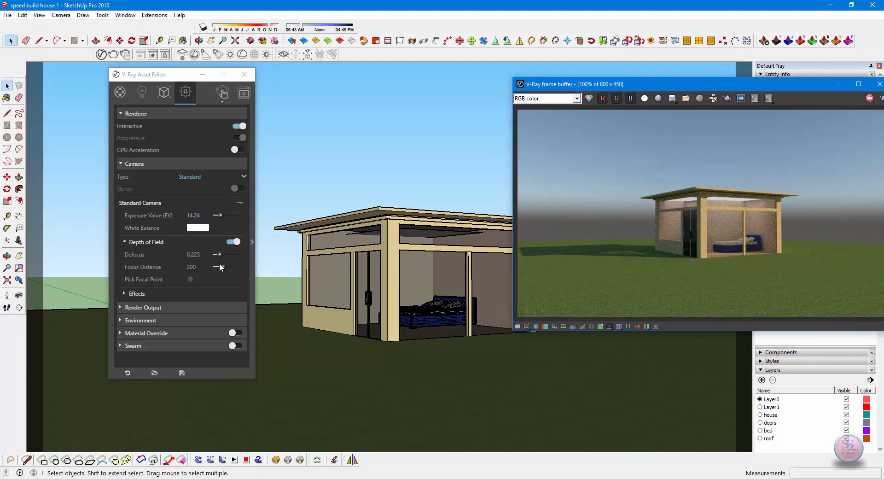
- Try depth-of-field focus distances of 424 and 500
left_click_drag(224, 266, 232, 264)
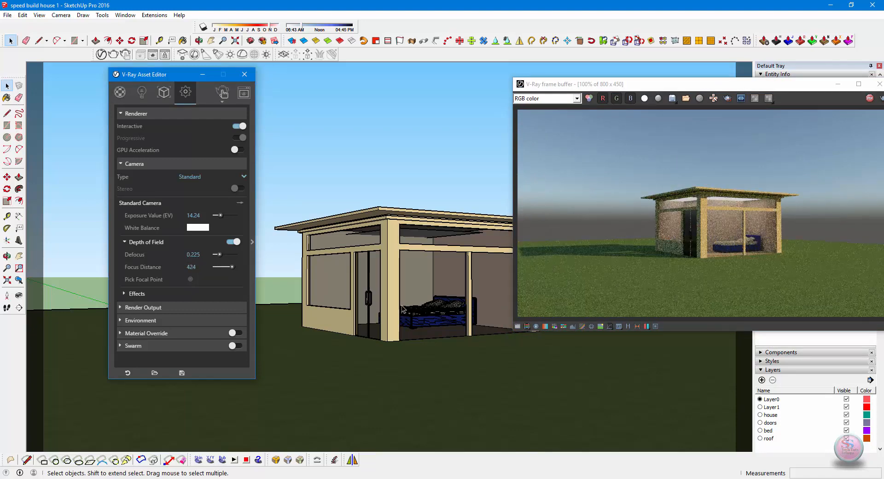
left_click_drag(233, 266, 240, 264)
left_click(190, 279)
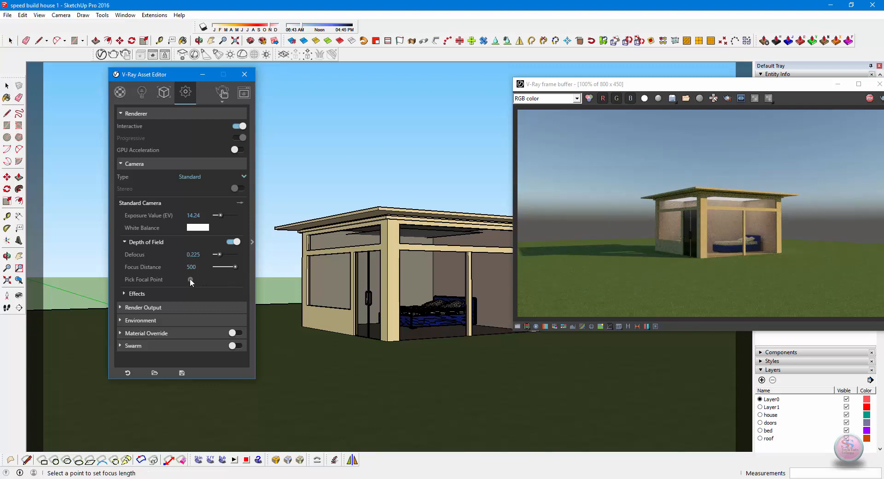
left_click(189, 279)
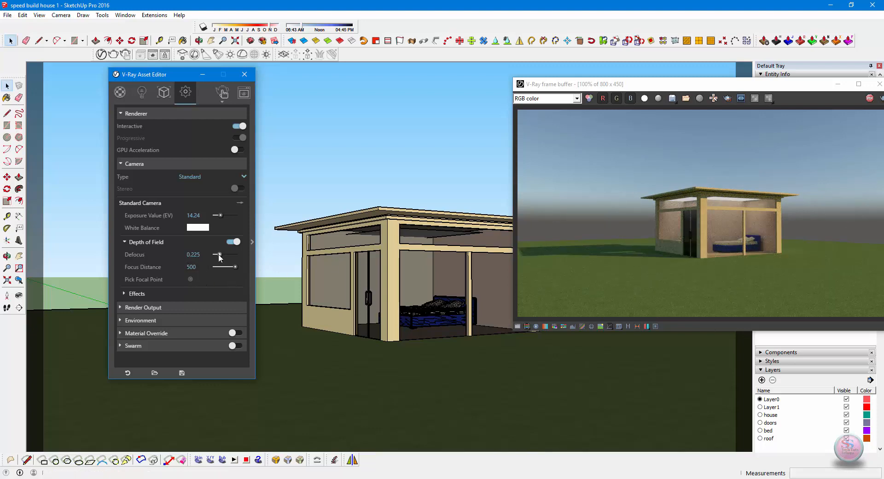
- Set the depth of field's defocus to 0.069 and its focus distance to 310
left_click_drag(218, 255, 215, 254)
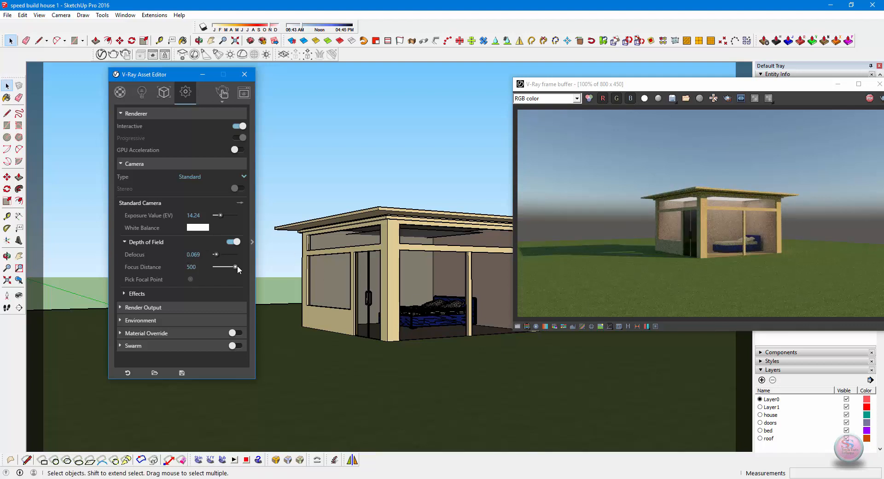
left_click_drag(235, 267, 215, 267)
left_click_drag(224, 267, 227, 267)
left_click_drag(223, 254, 215, 254)
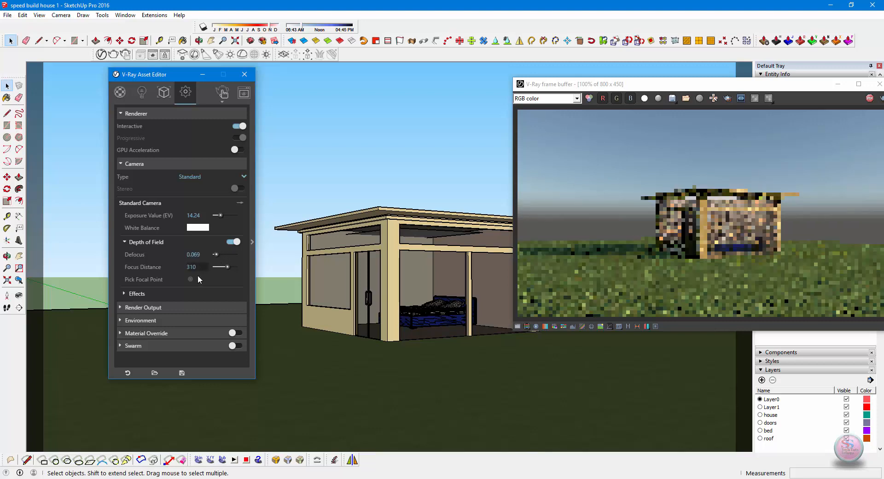
- Pick the camera's focal point on the grass in front of the house, and pick it again on the house's front corner column
left_click(192, 279)
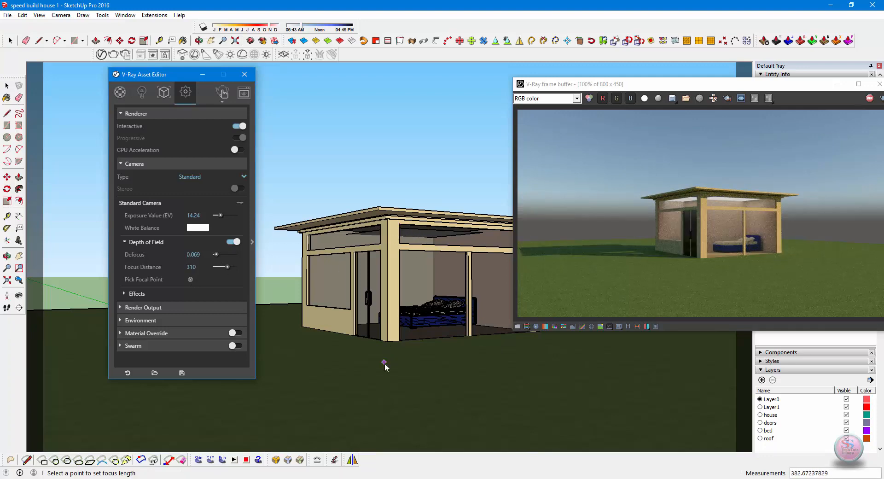
left_click(400, 416)
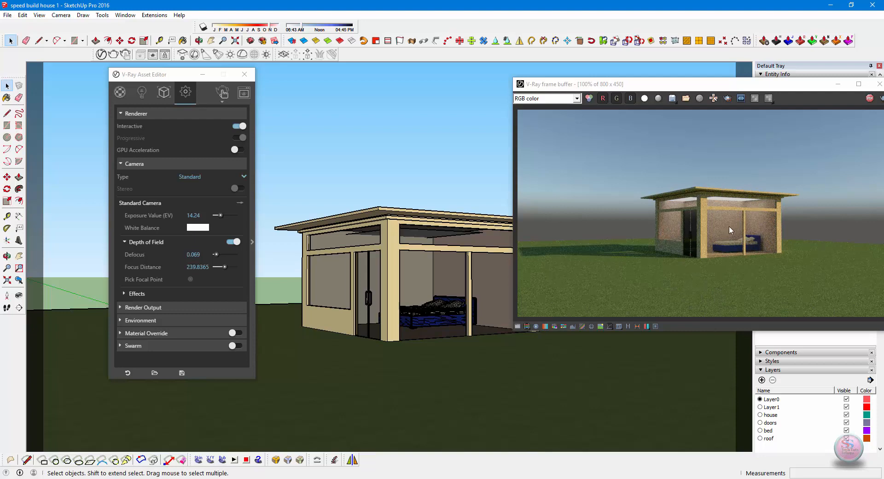
left_click(190, 279)
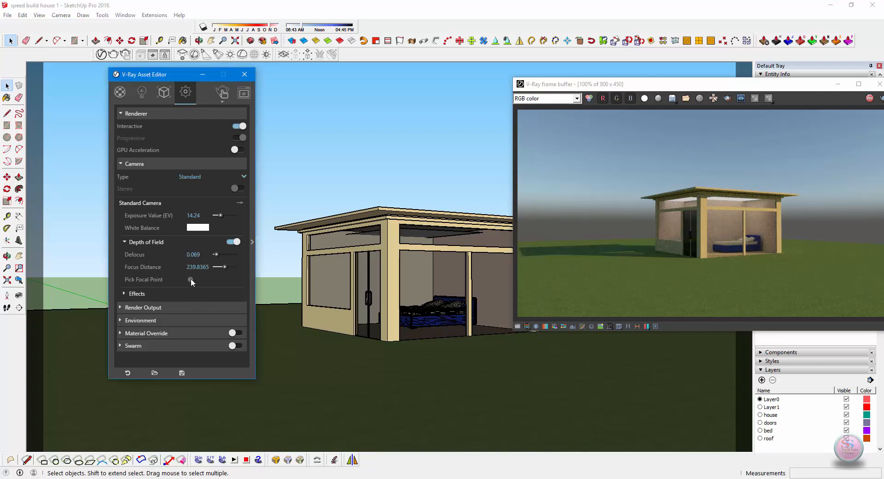
left_click(392, 226)
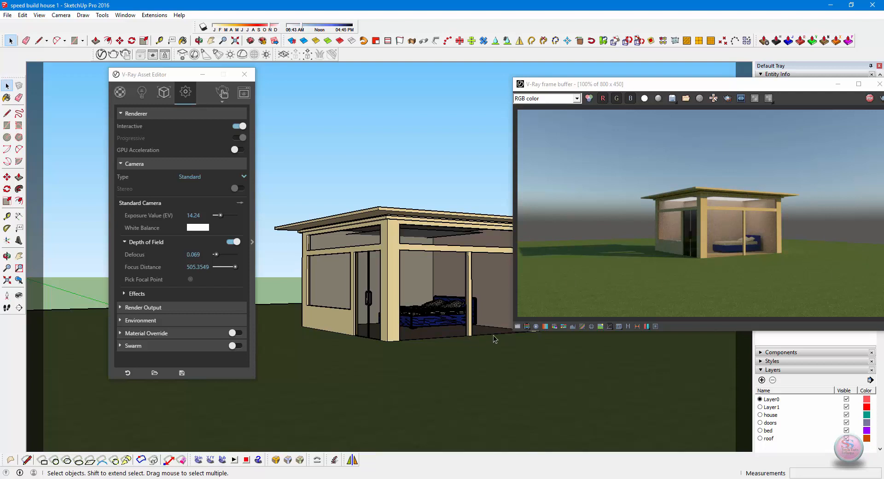
- Examine the render output dimensions and the available aspect ratios
left_click(147, 308)
left_click(147, 308)
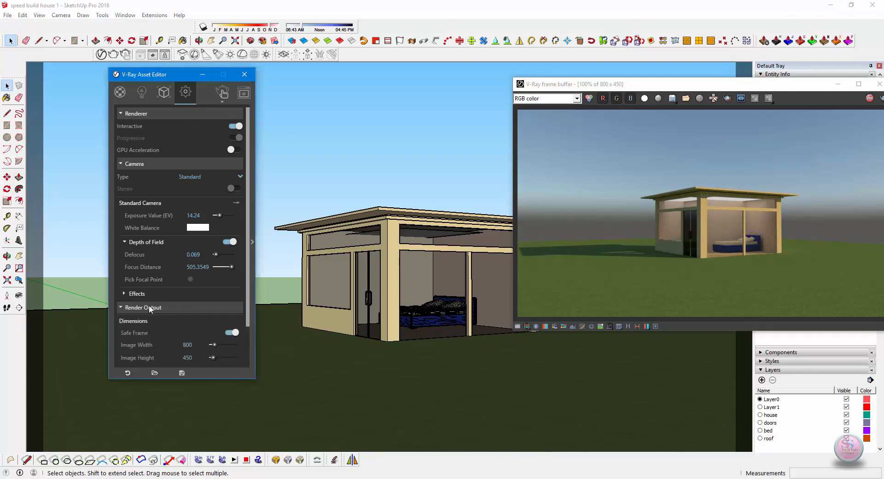
scroll(241, 255, "down", 2)
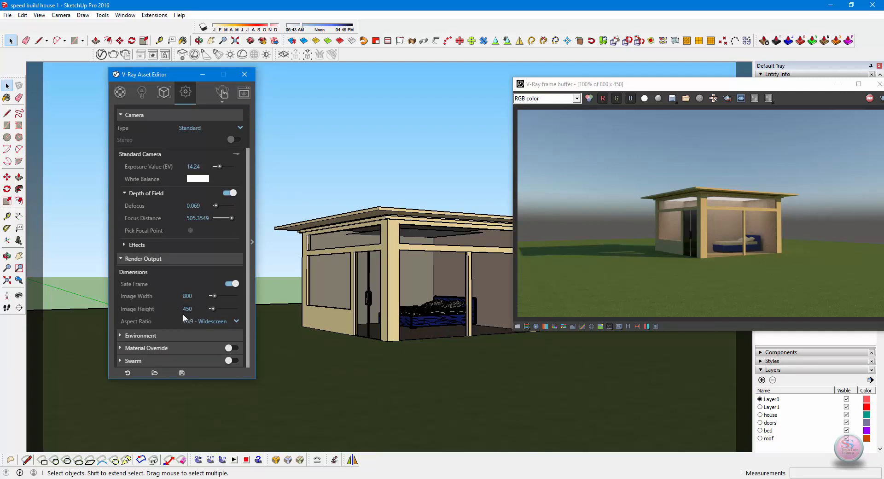
left_click(235, 321)
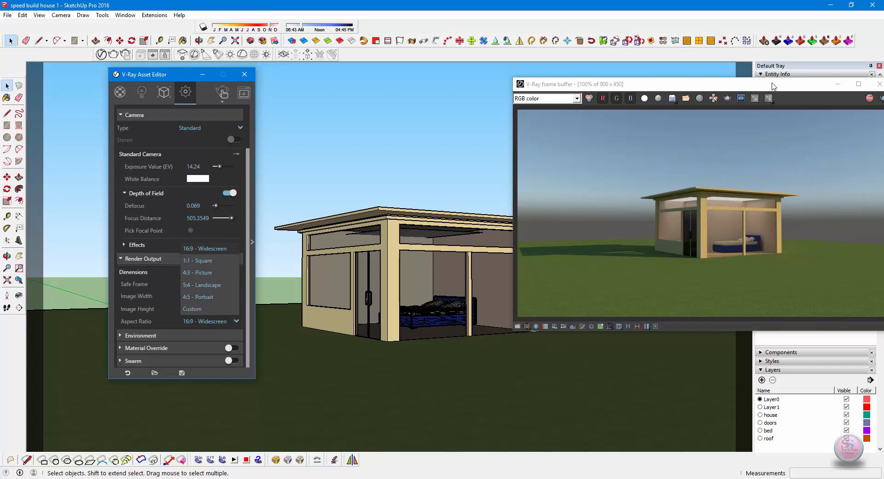
- Start a non-interactive V-Ray render of the house and maximize the frame buffer
left_click(222, 101)
left_click(220, 118)
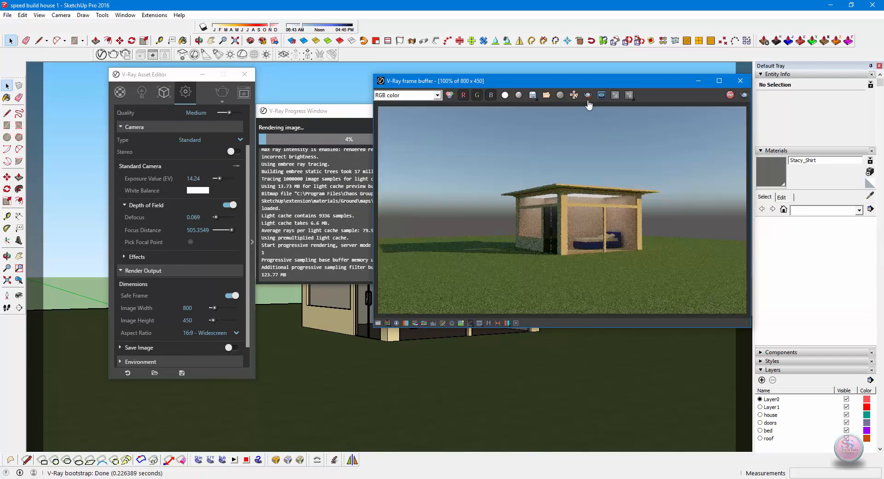
left_click_drag(574, 89, 520, 90)
double_click(520, 90)
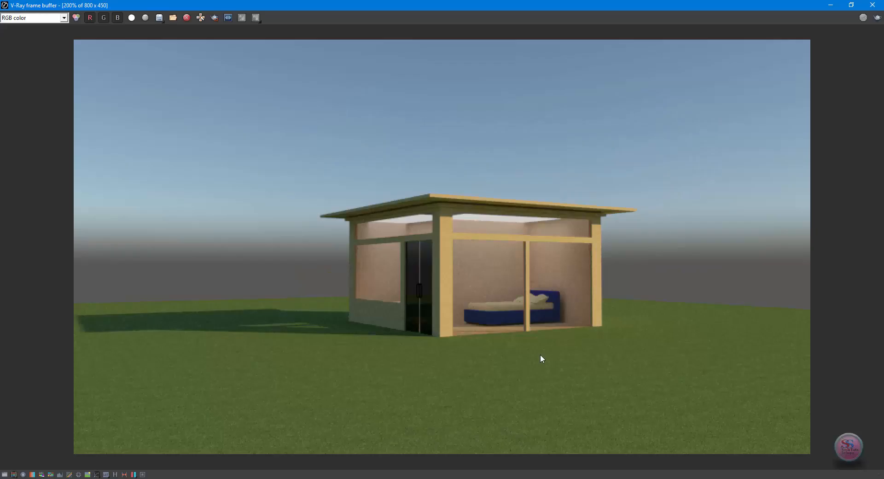